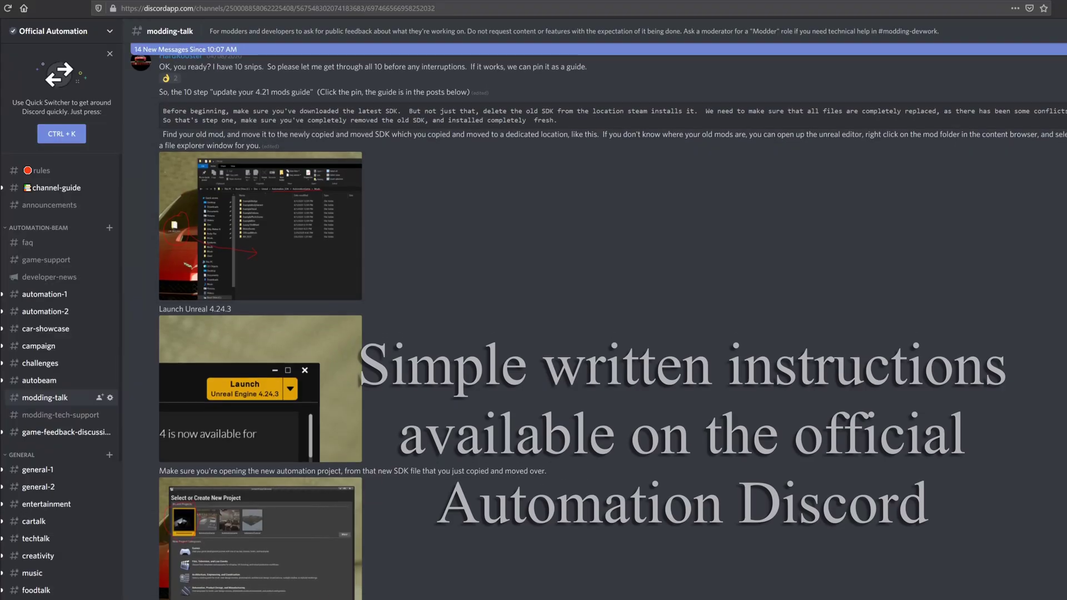
- Read through the written guide for updating 4.21 mods in the modding-talk channel
{"action": "scroll", "coordinate": [598, 327], "scroll_direction": "down", "scroll_amount": 10}
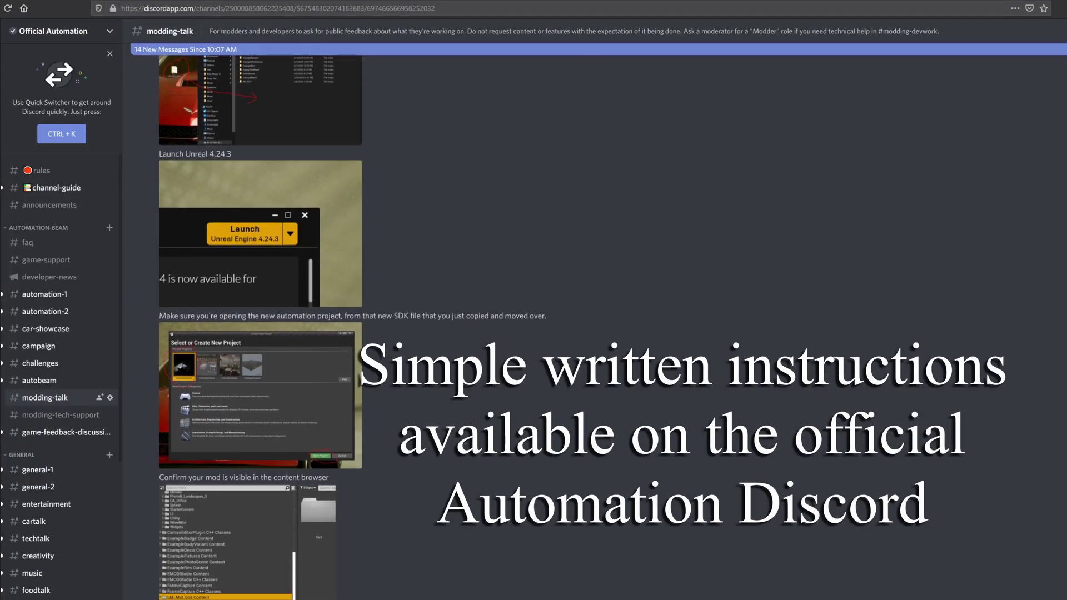
{"action": "scroll", "coordinate": [352, 278], "scroll_direction": "down", "scroll_amount": 6}
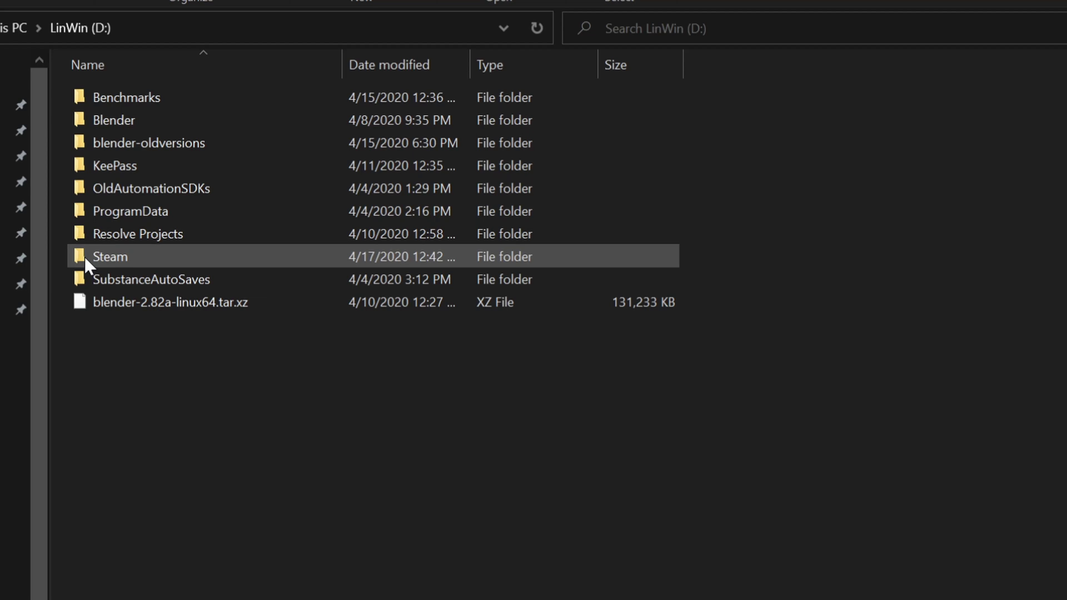
- Find the old Automation_SDK folder under Steam\steamapps\common on drive D and bring up its file actions
{"action": "double_click", "coordinate": [85, 257]}
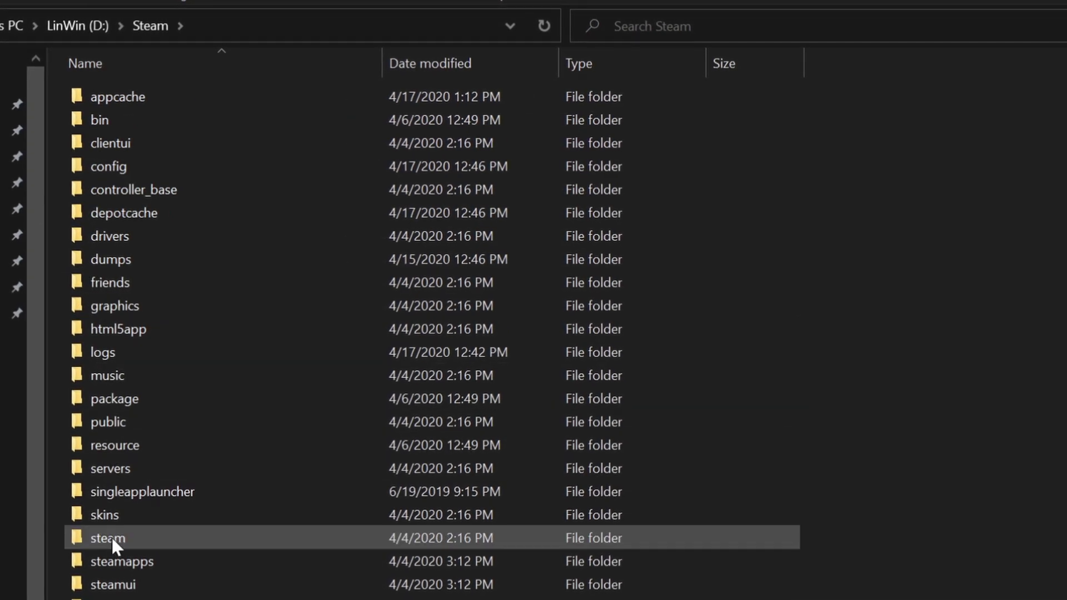
{"action": "left_click", "coordinate": [77, 557]}
{"action": "double_click", "coordinate": [74, 566]}
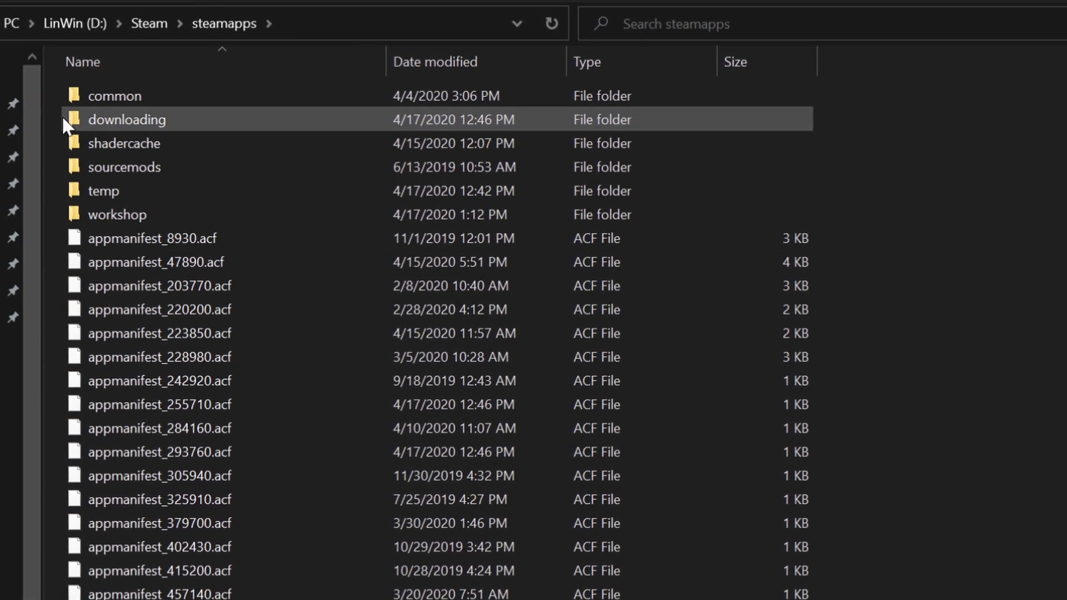
{"action": "double_click", "coordinate": [71, 95]}
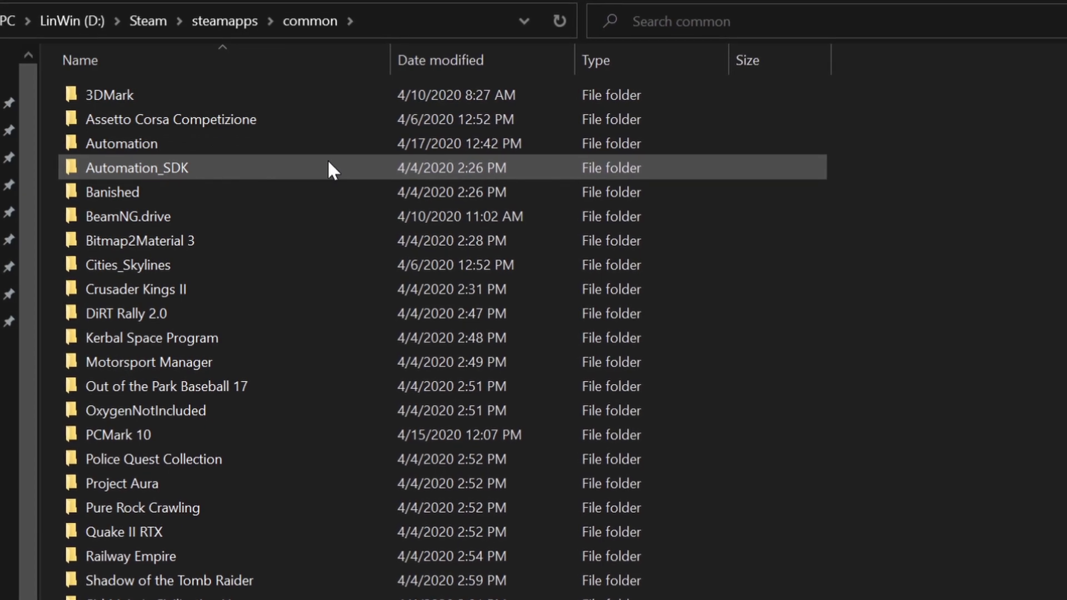
{"action": "left_click", "coordinate": [184, 172]}
{"action": "right_click", "coordinate": [181, 169]}
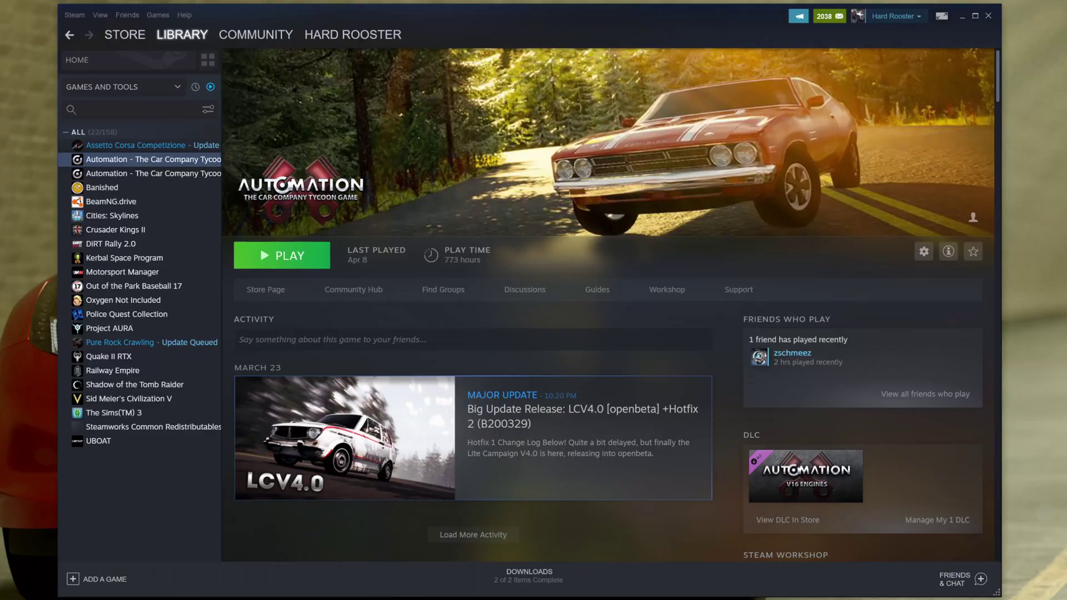
- Close the Steam window and end the Steam Client Bootstrapper (32 bit) process in Task Manager
{"action": "left_click", "coordinate": [988, 17]}
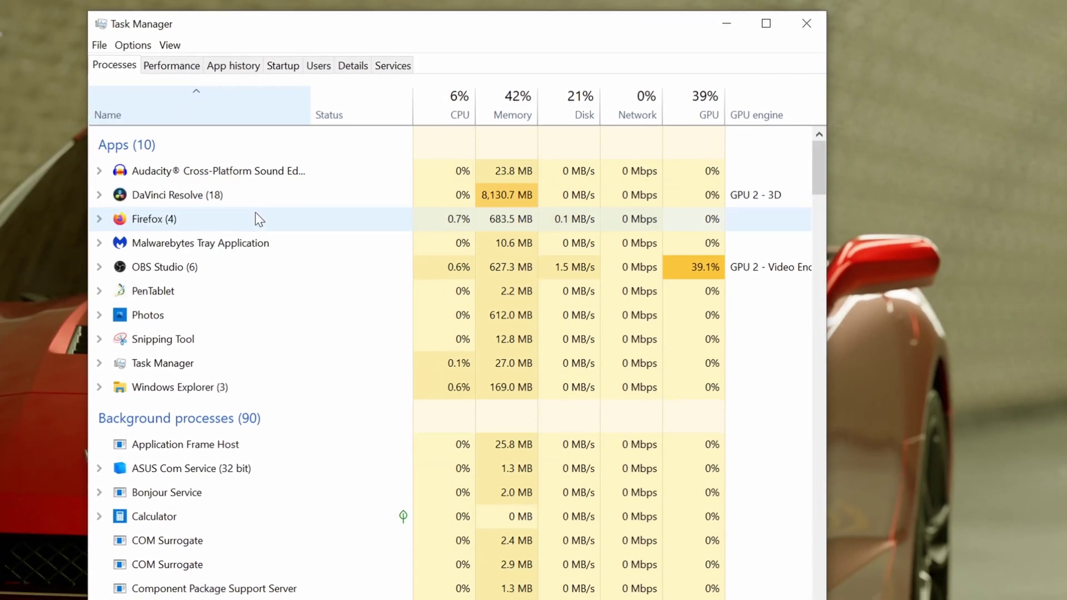
{"action": "scroll", "coordinate": [253, 434], "scroll_direction": "down", "scroll_amount": 5}
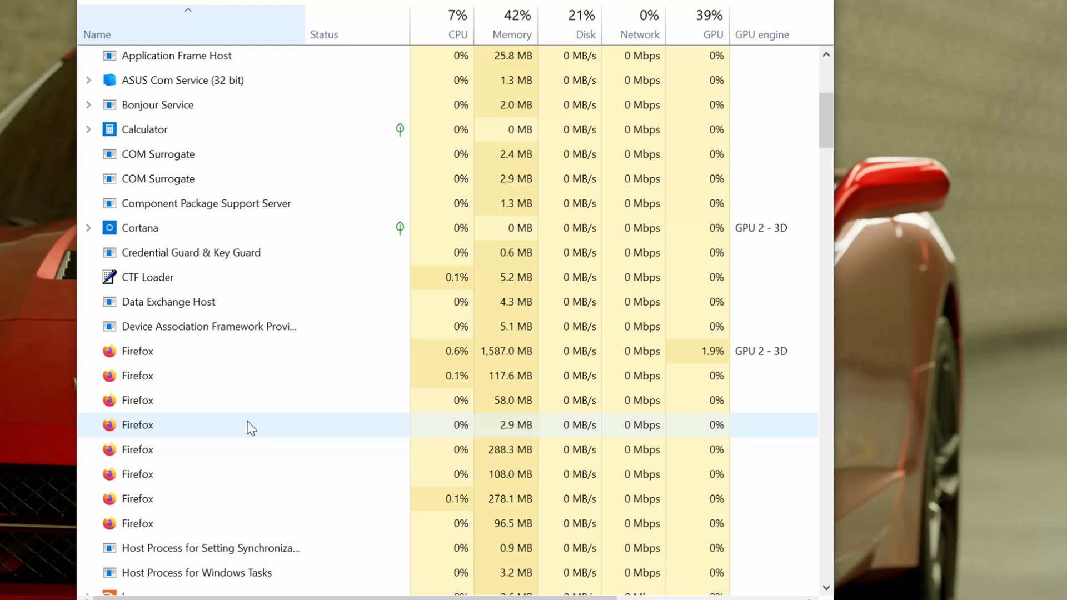
{"action": "scroll", "coordinate": [252, 428], "scroll_direction": "down", "scroll_amount": 15}
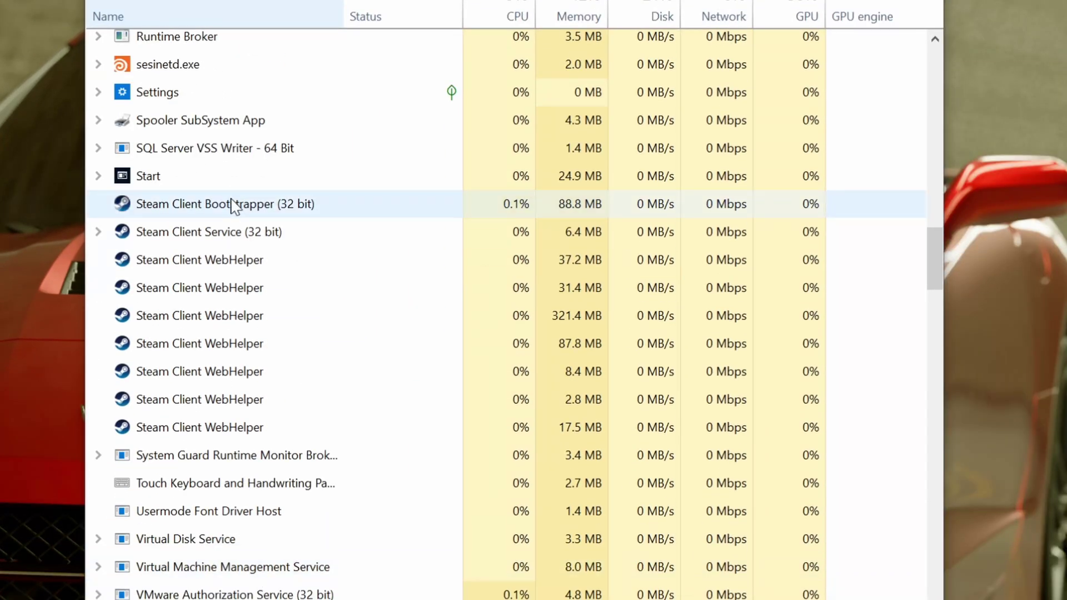
{"action": "right_click", "coordinate": [233, 207]}
{"action": "left_click", "coordinate": [284, 211]}
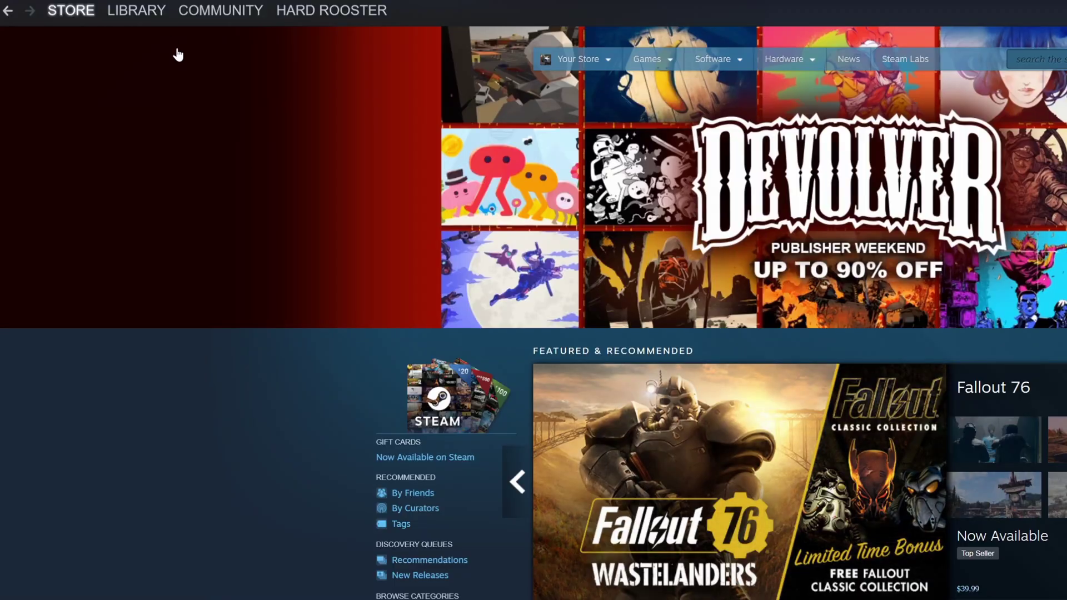
- Launch Automation - The Car Company Tycoon Game Workshop Tool from the games and tools in the Steam library
{"action": "mouse_move", "coordinate": [143, 9]}
{"action": "left_click", "coordinate": [133, 28]}
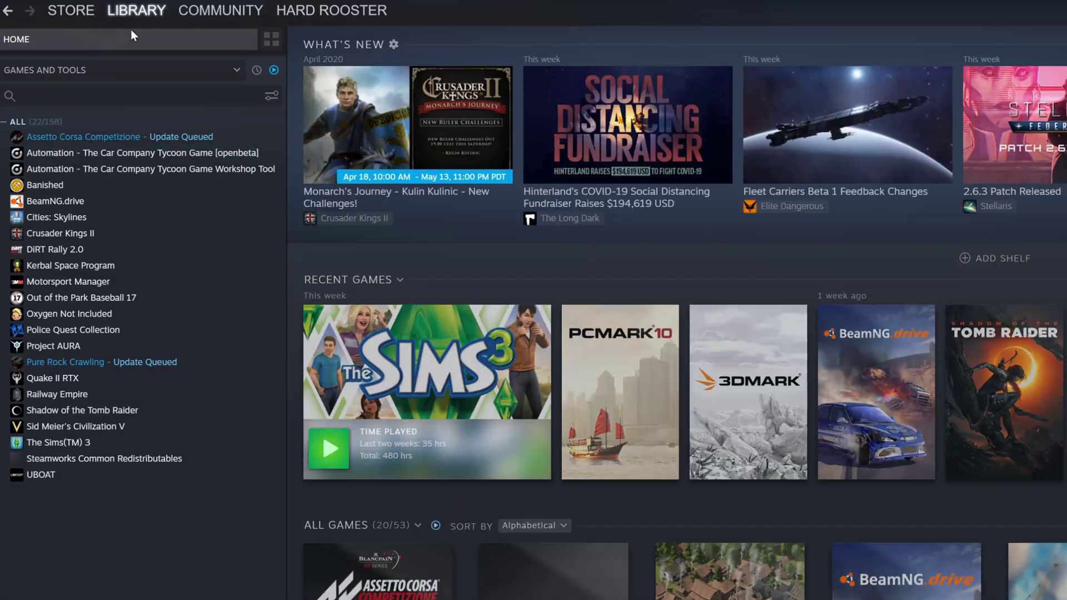
{"action": "left_click", "coordinate": [236, 72]}
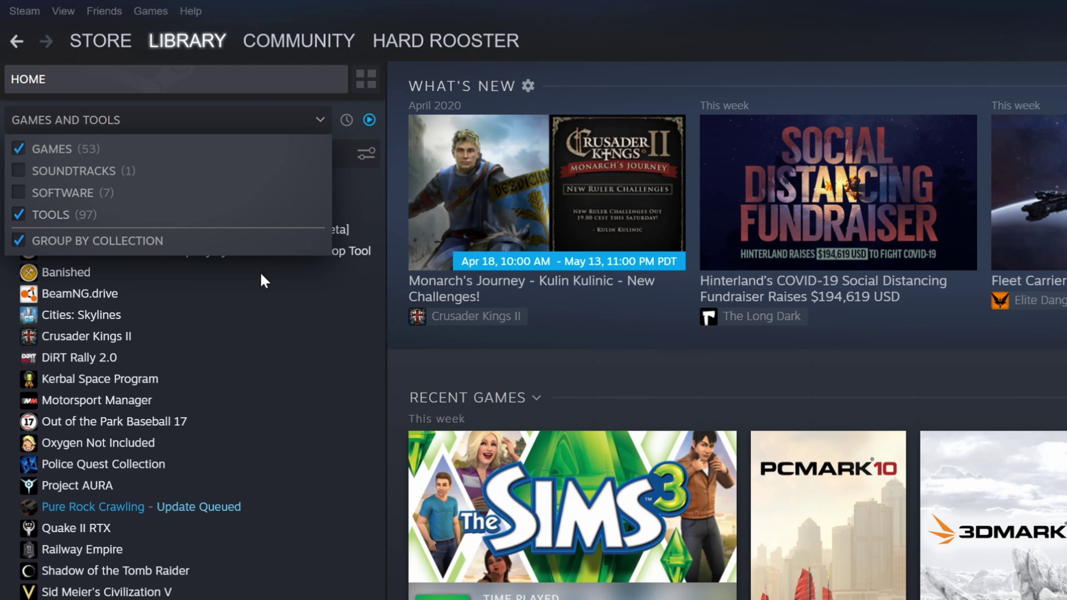
{"action": "left_click", "coordinate": [231, 253]}
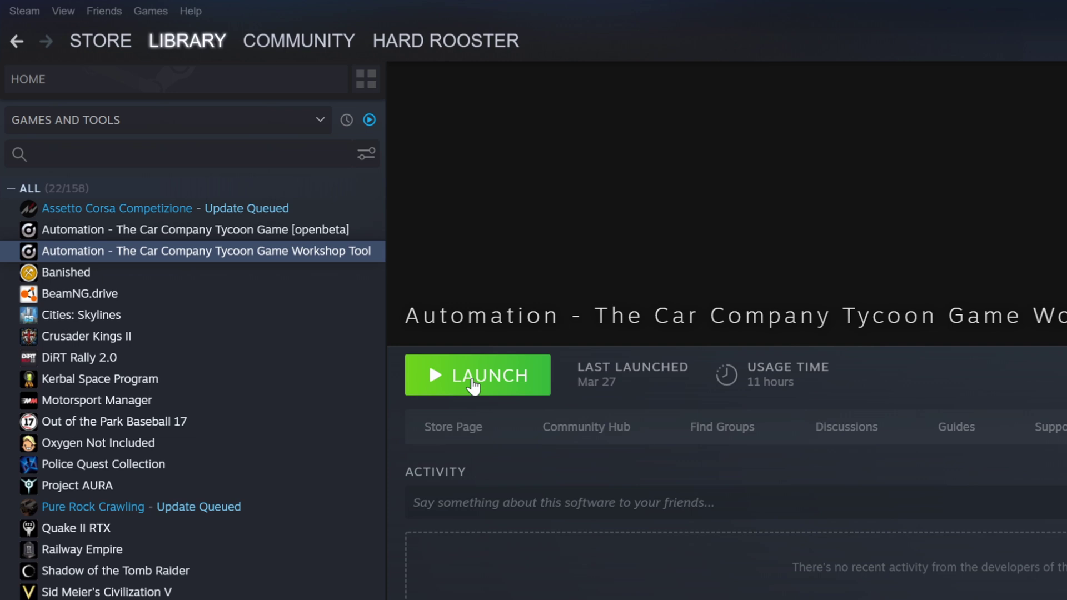
{"action": "left_click", "coordinate": [516, 383]}
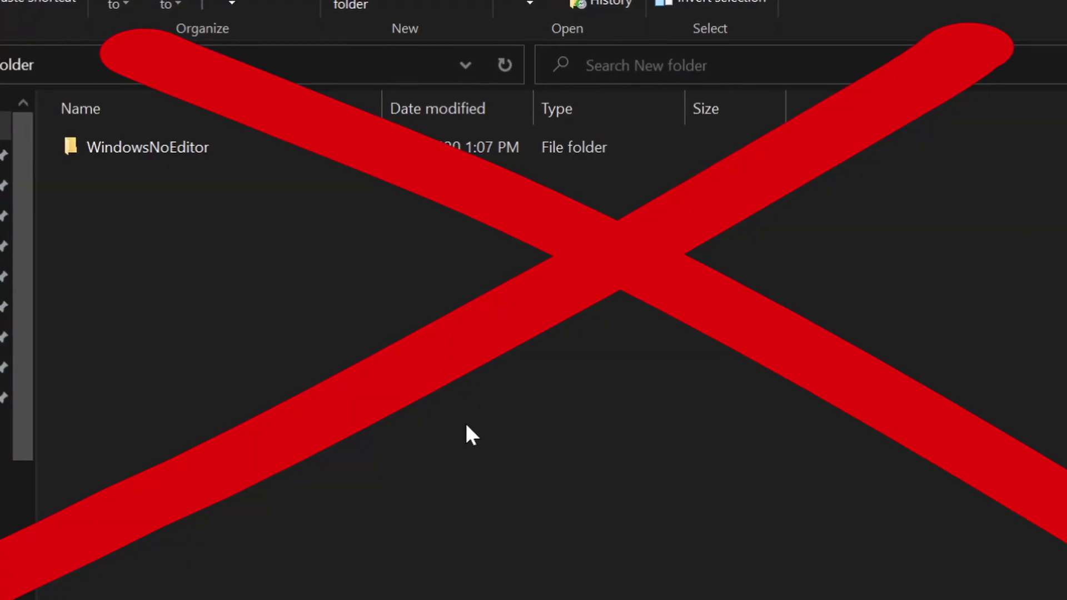
- Look inside the WindowsNoEditor folder stored in New folder
{"action": "double_click", "coordinate": [98, 149]}
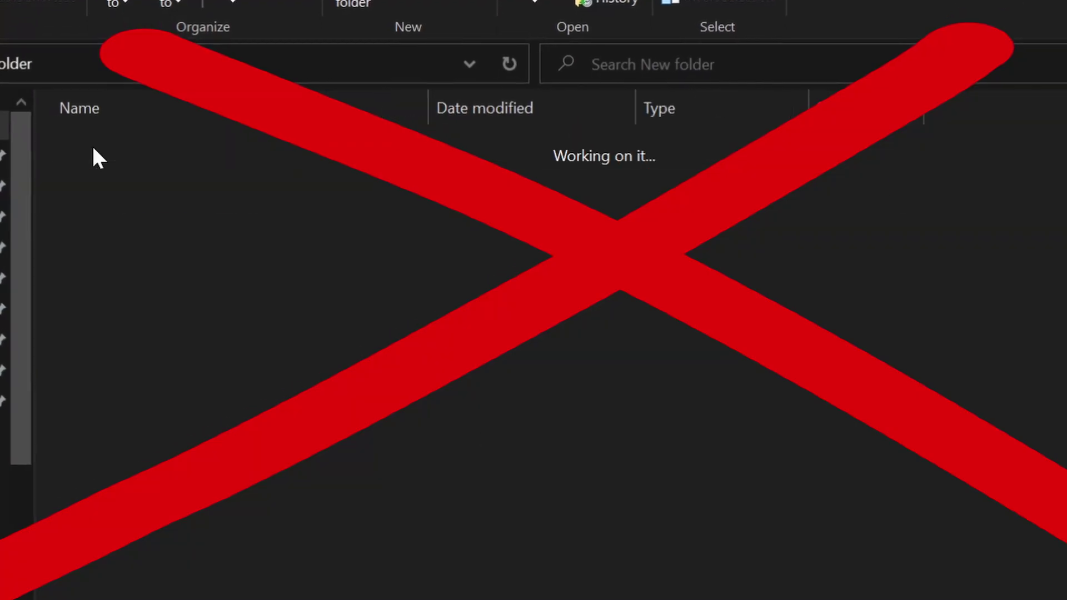
{"action": "double_click", "coordinate": [104, 146]}
{"action": "double_click", "coordinate": [125, 149]}
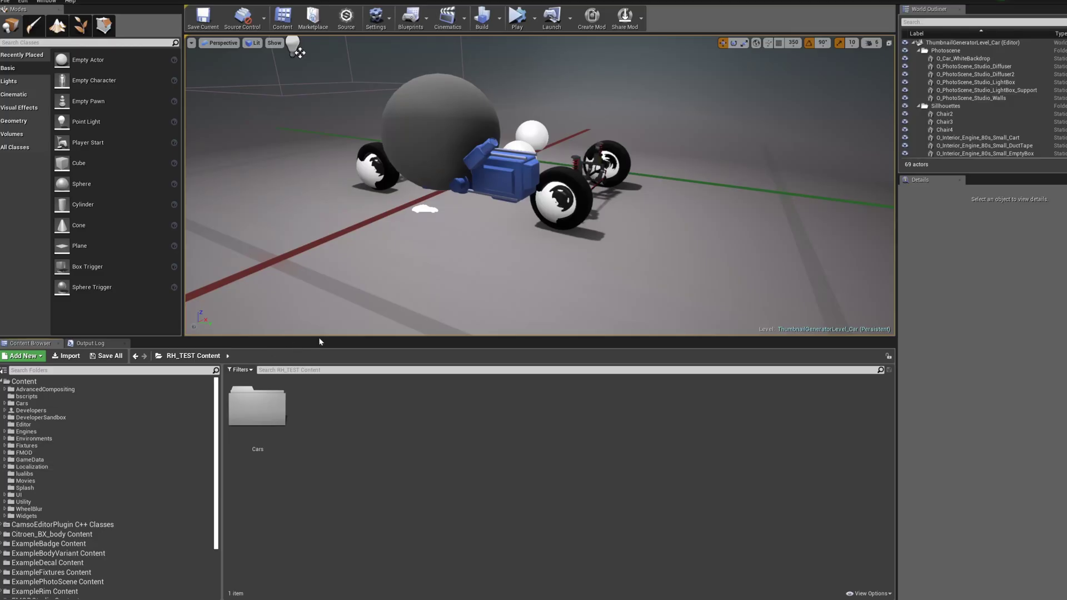
- Show the RH_TEST Content folder of the old Unreal project in File Explorer
{"action": "scroll", "coordinate": [165, 481], "scroll_direction": "down", "scroll_amount": 5}
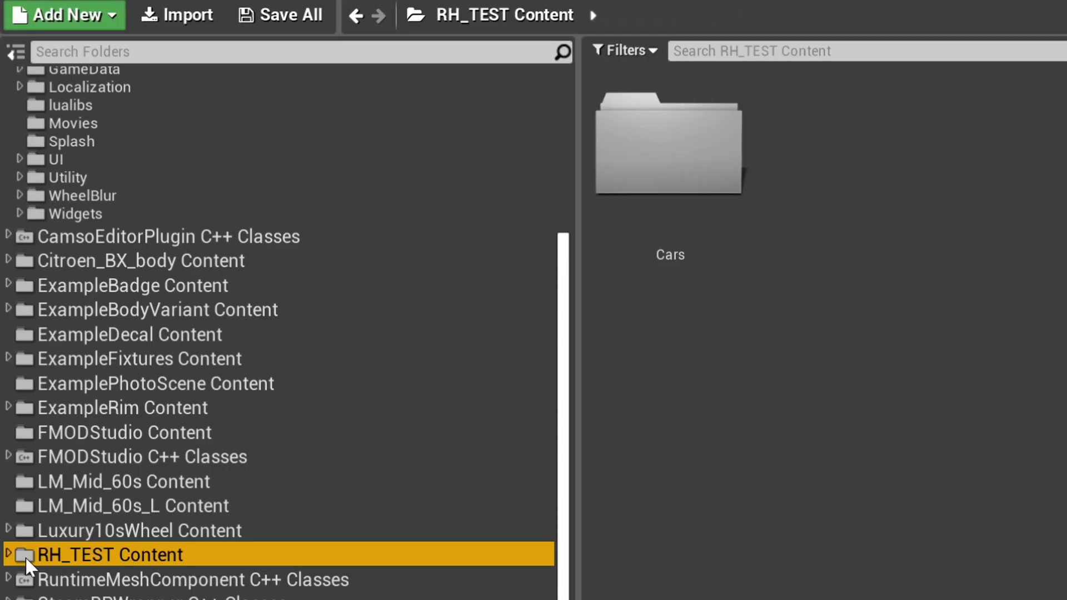
{"action": "right_click", "coordinate": [16, 550]}
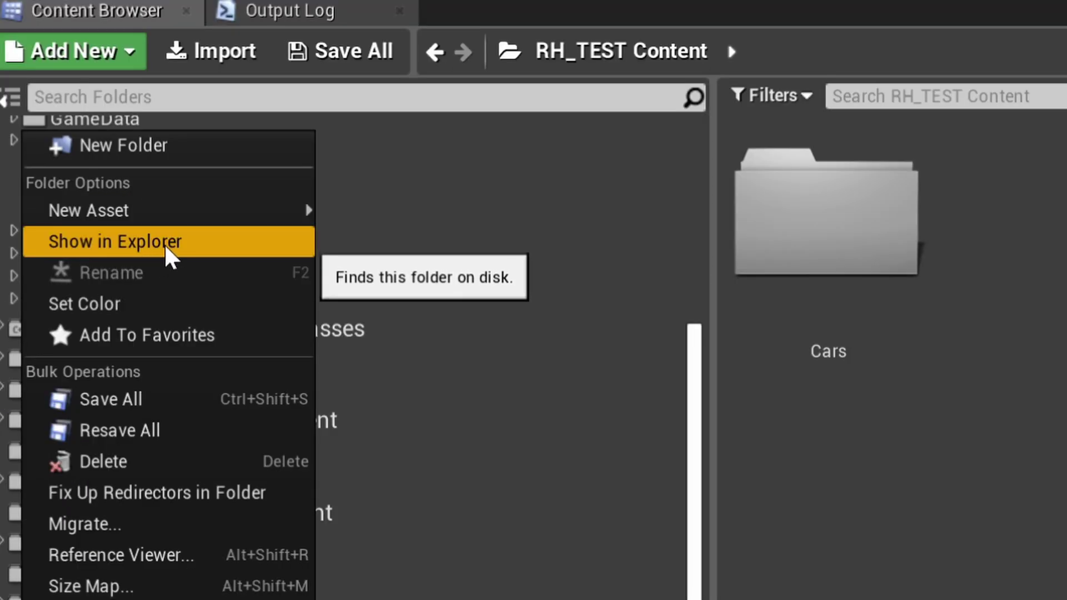
{"action": "left_click", "coordinate": [222, 245]}
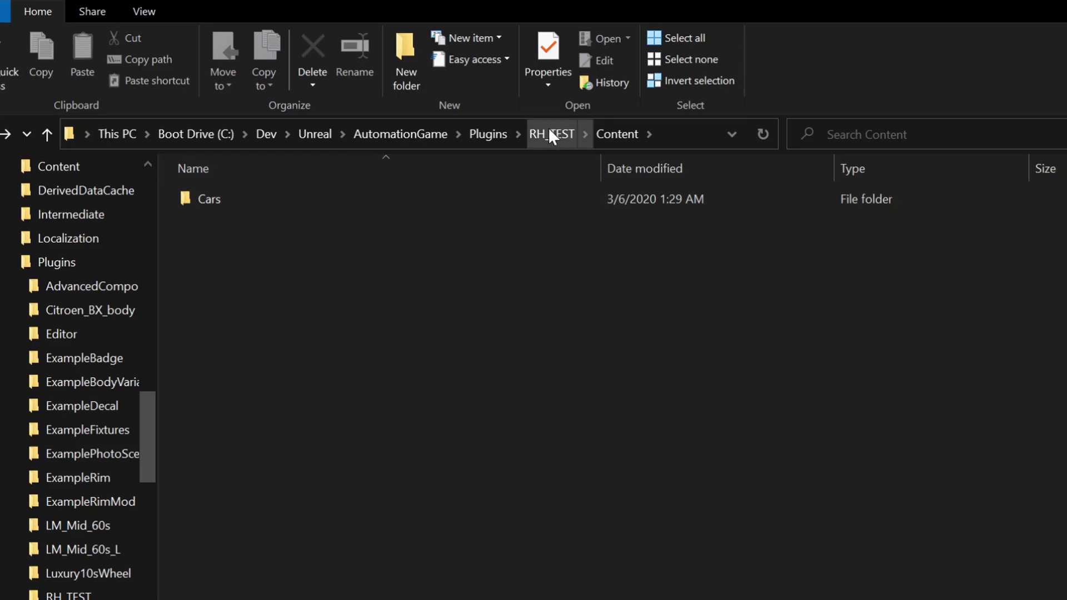
- Go up to the project's Plugins folder and copy the whole RH_TEST mod folder
{"action": "left_click", "coordinate": [51, 139]}
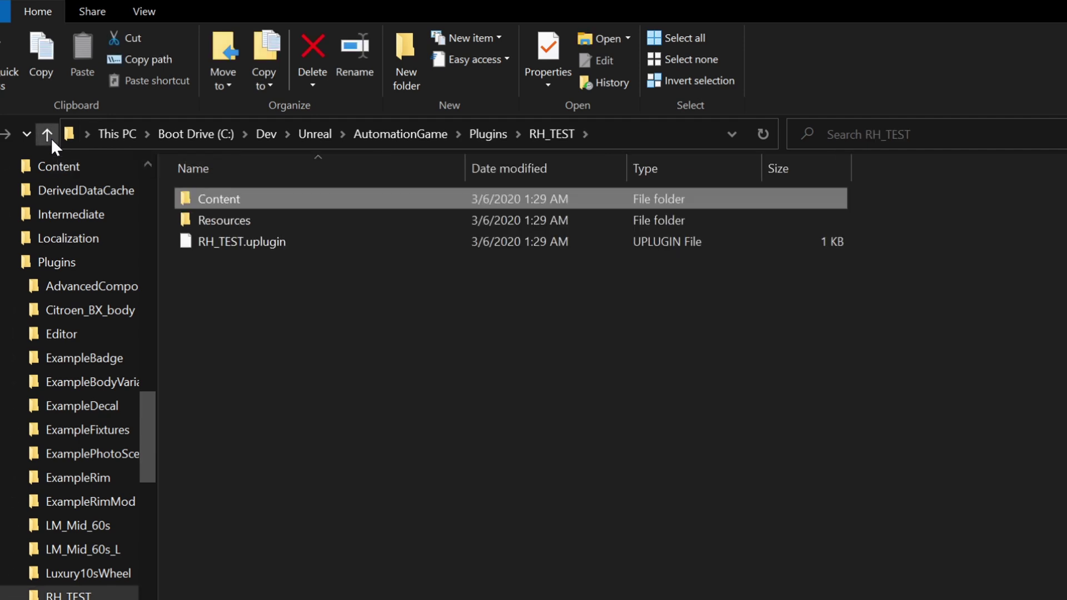
{"action": "left_click", "coordinate": [51, 138]}
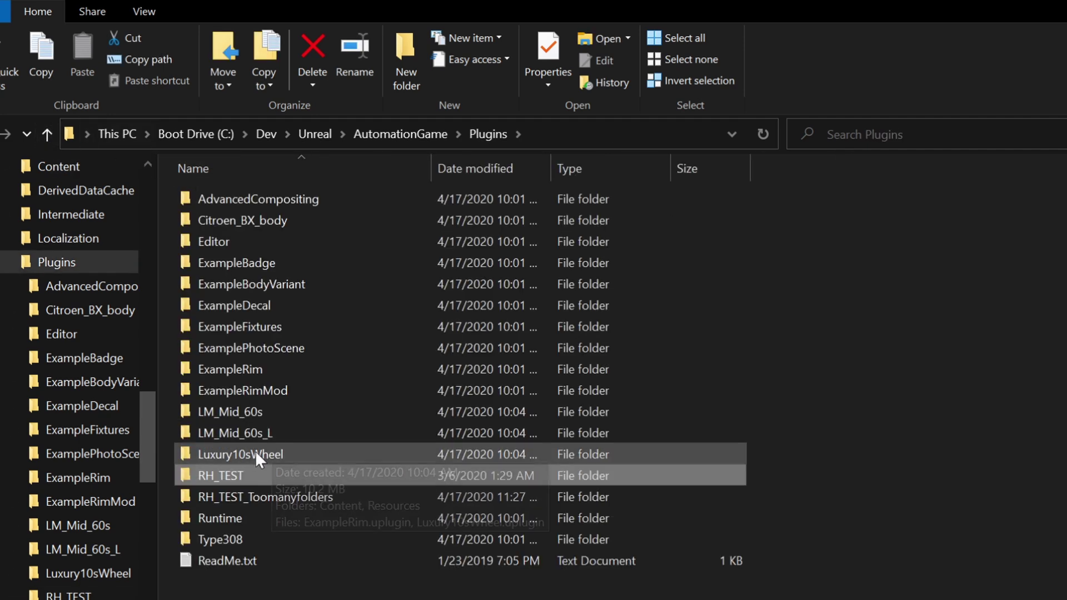
{"action": "mouse_move", "coordinate": [252, 479]}
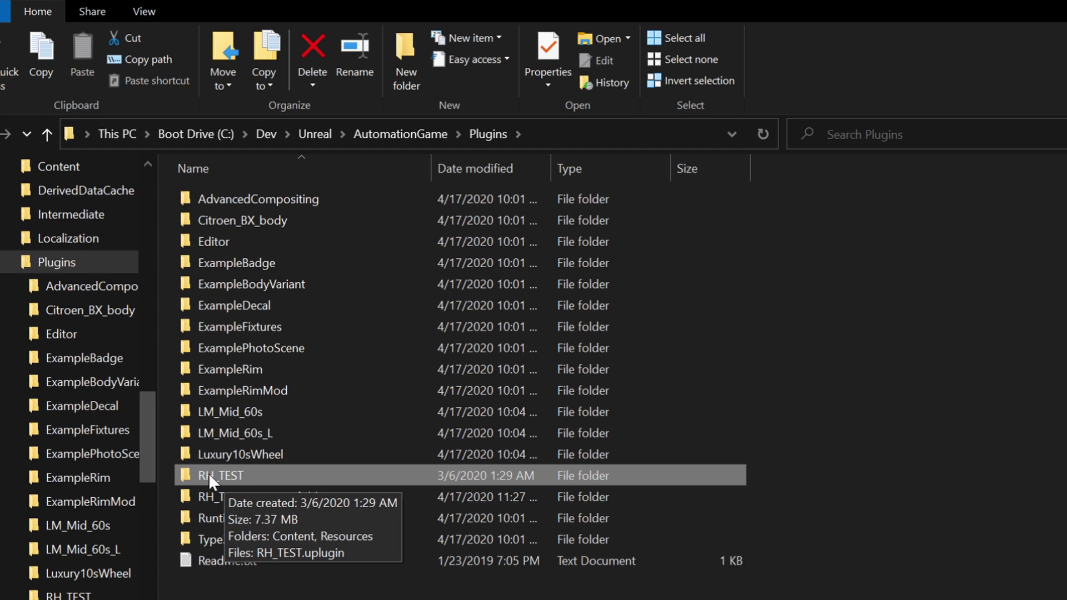
{"action": "right_click", "coordinate": [275, 471]}
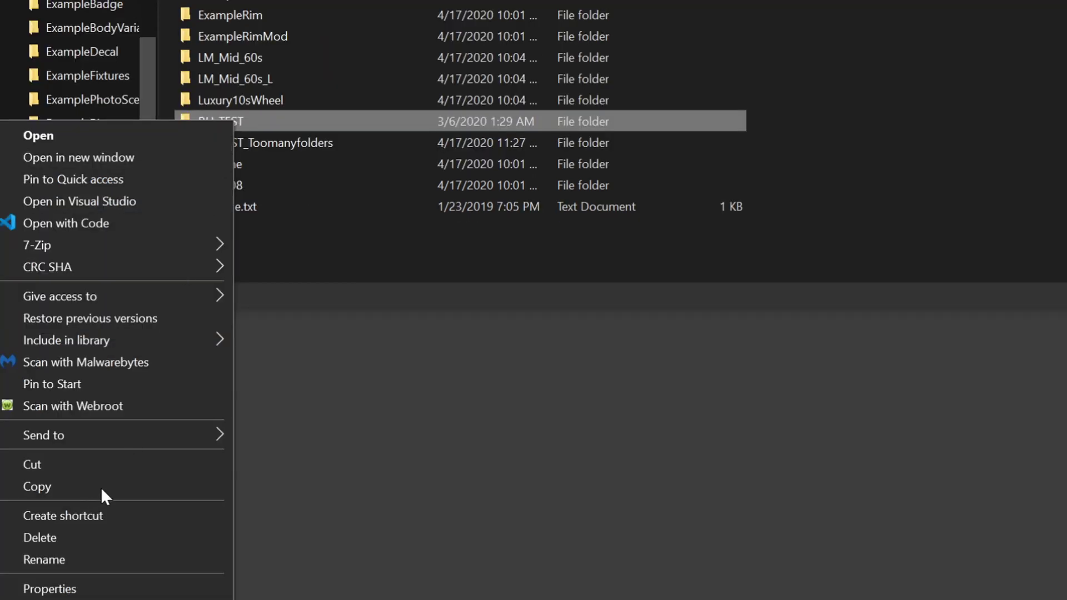
{"action": "left_click", "coordinate": [39, 487]}
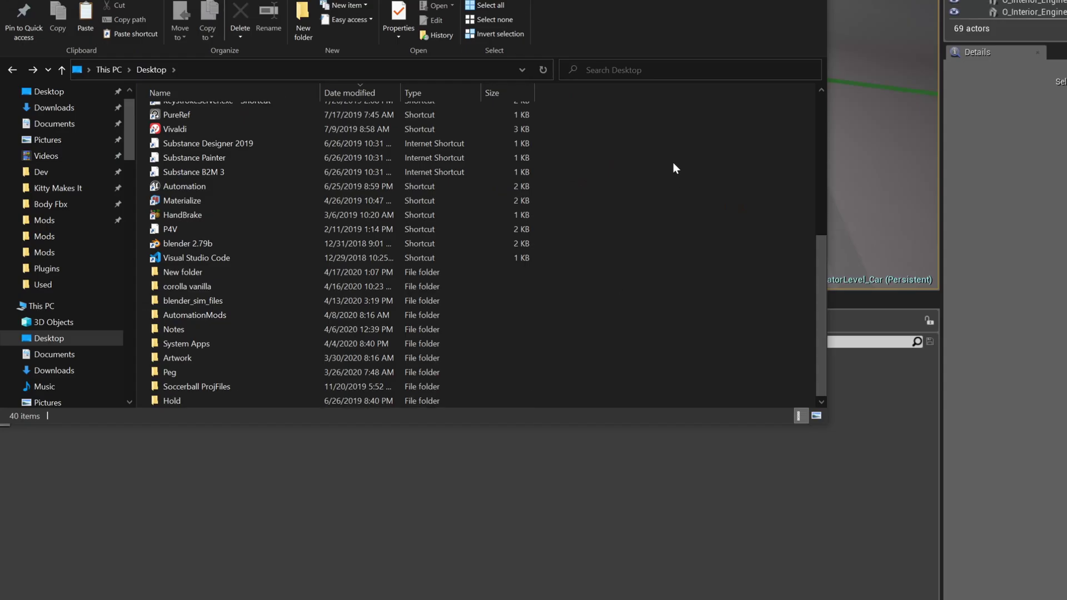
- Create a new folder on the Desktop named 421_Old_Plugins
{"action": "right_click", "coordinate": [672, 163]}
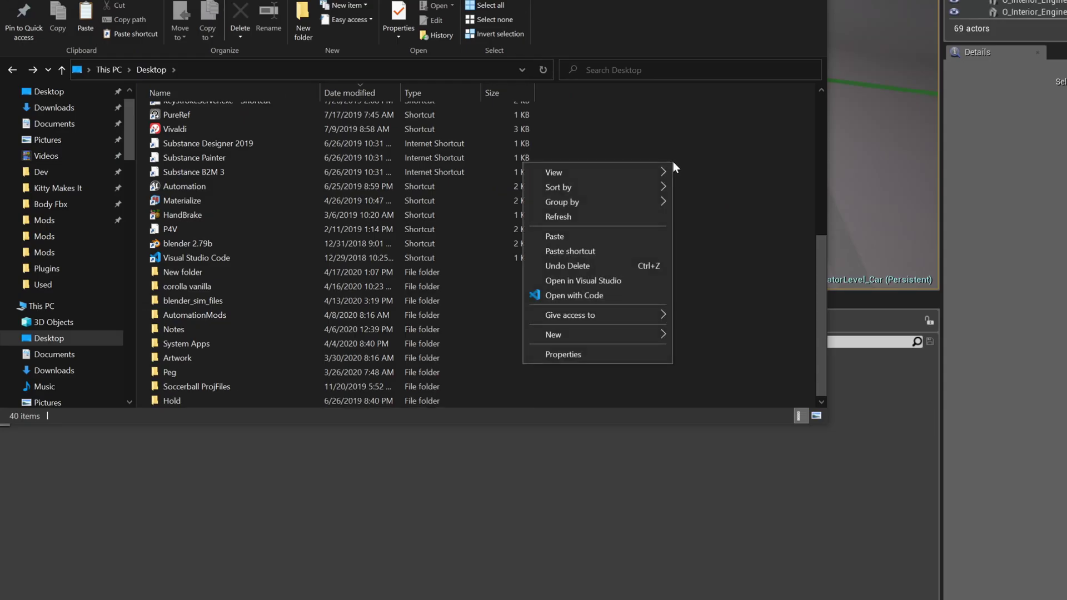
{"action": "mouse_move", "coordinate": [652, 332]}
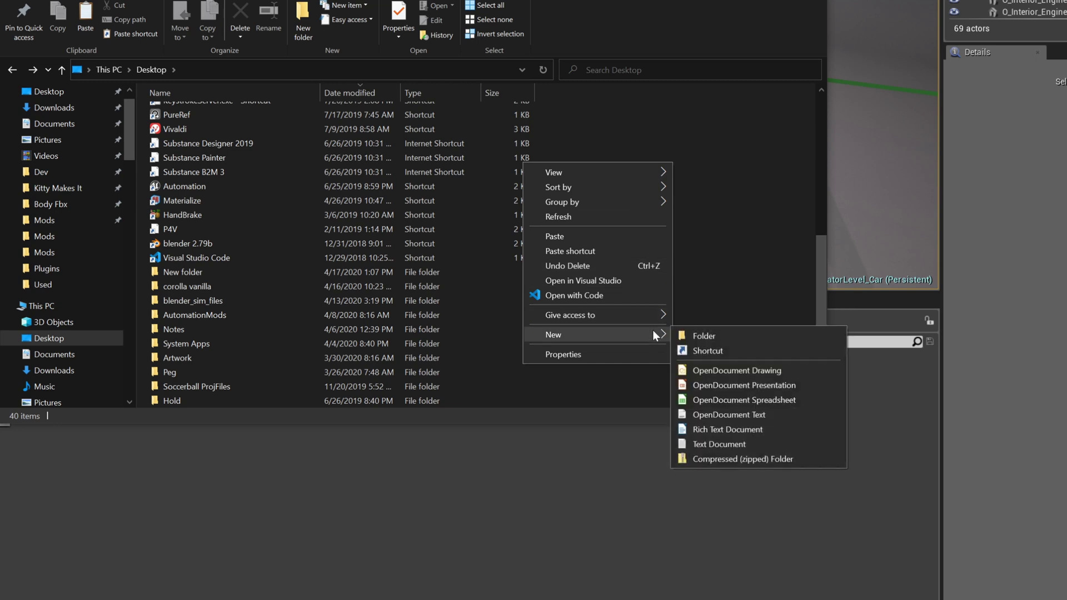
{"action": "left_click", "coordinate": [692, 332]}
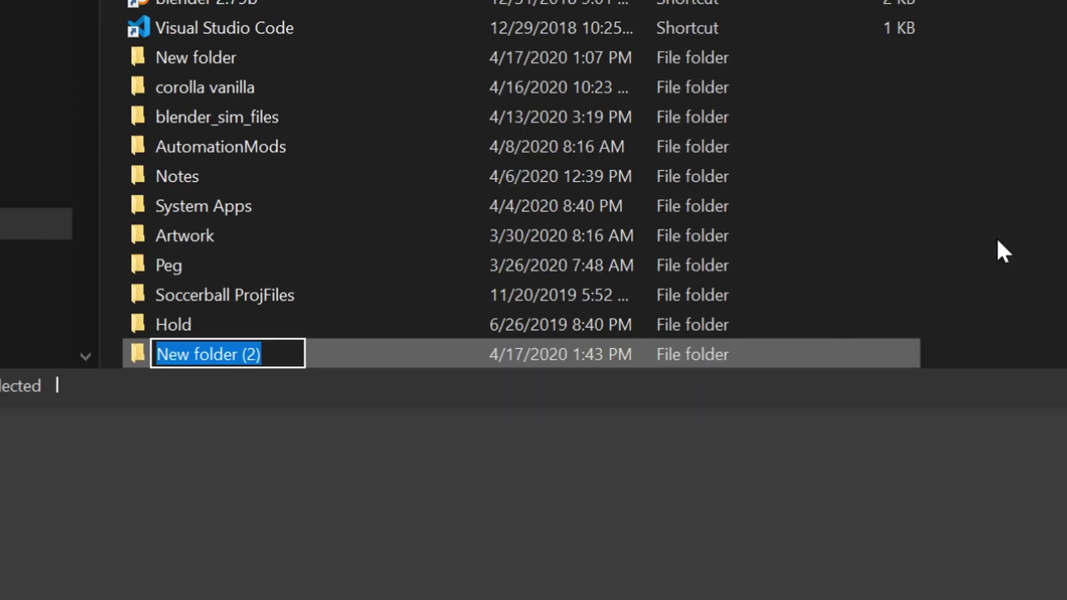
{"action": "type", "text": "421"}
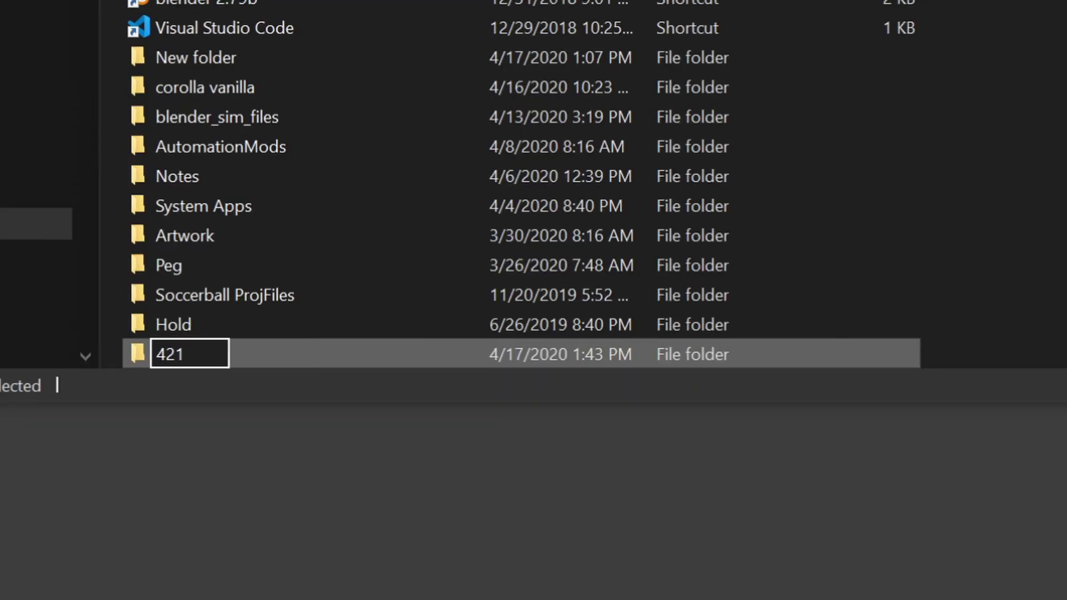
{"action": "type", "text": "_Old_Plugins"}
{"action": "key", "text": "Return"}
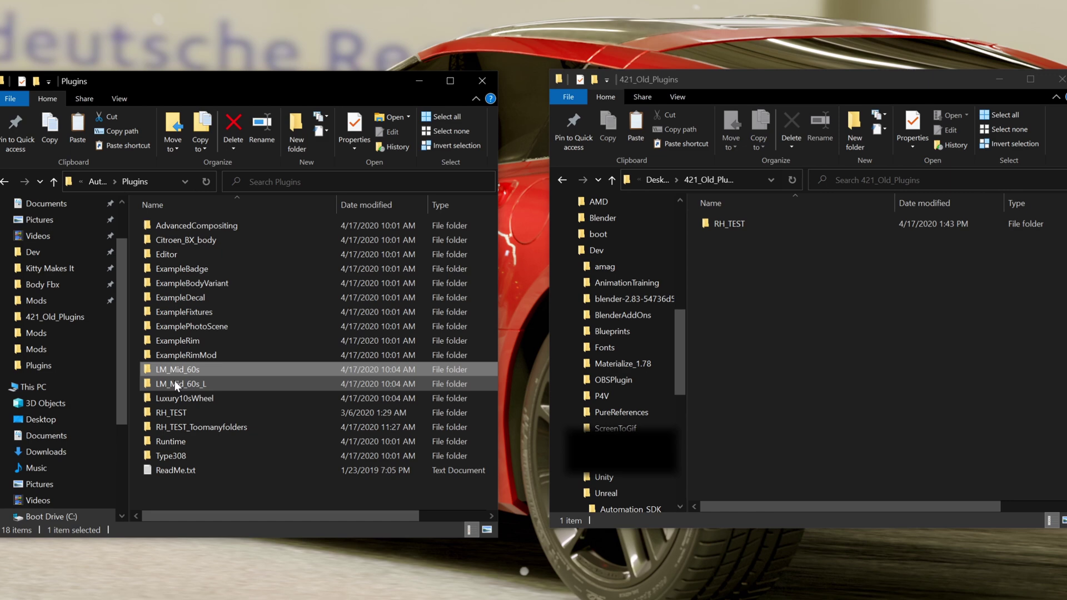
- Copy the LM_Mid_60s, LM_Mid_60s_L, Luxury10sWheel and RH_TEST_Toomanyfolders mod folders from Plugins into 421_Old_Plugins
{"action": "left_click", "coordinate": [179, 385], "text": "ctrl"}
{"action": "left_click", "coordinate": [184, 396], "text": "ctrl"}
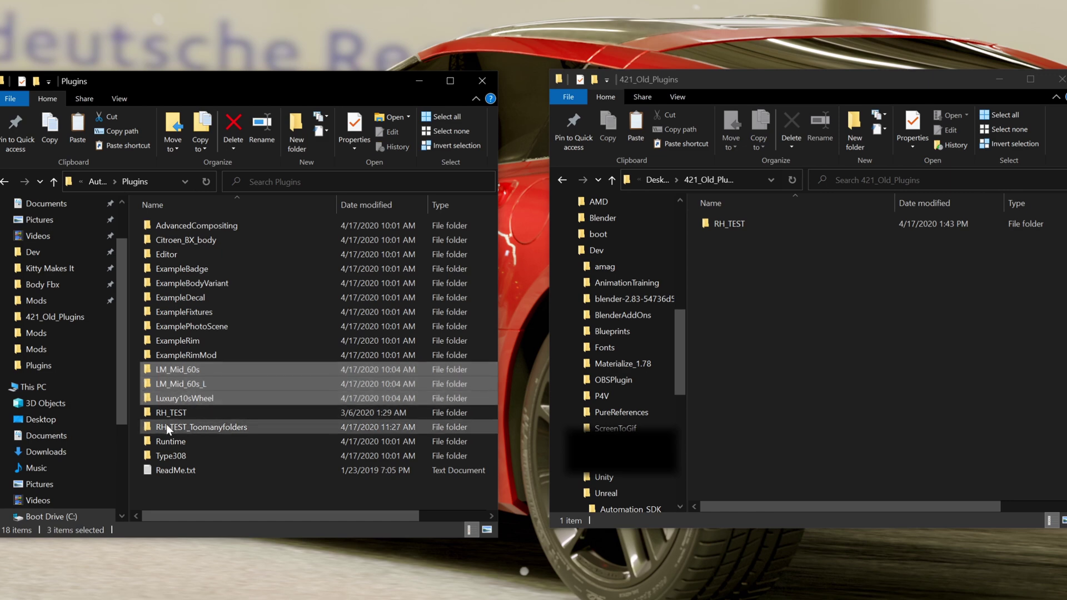
{"action": "left_click", "coordinate": [165, 425], "text": "ctrl"}
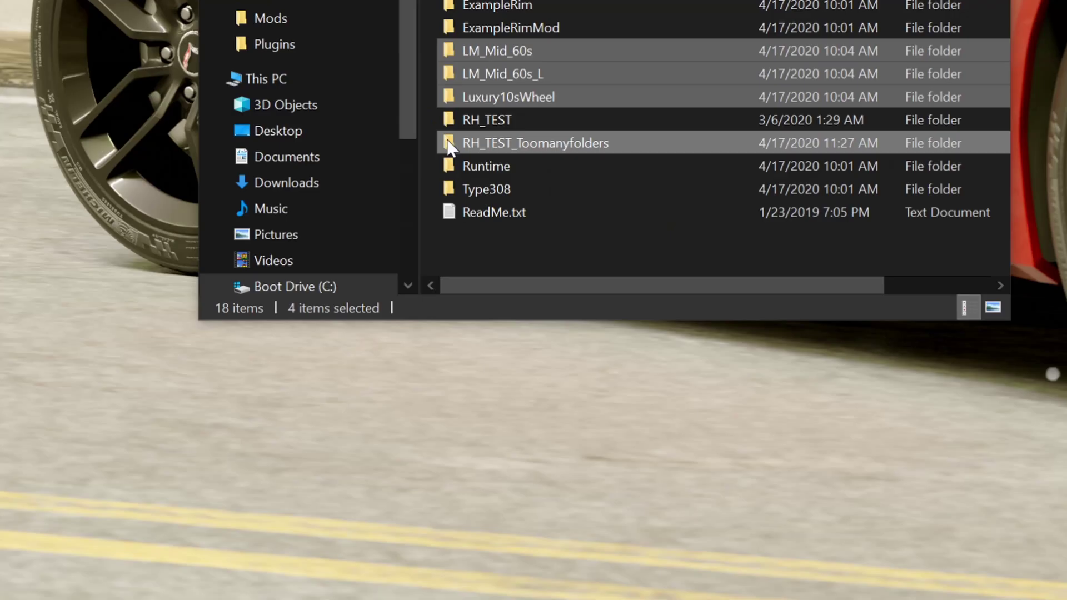
{"action": "right_click", "coordinate": [148, 428]}
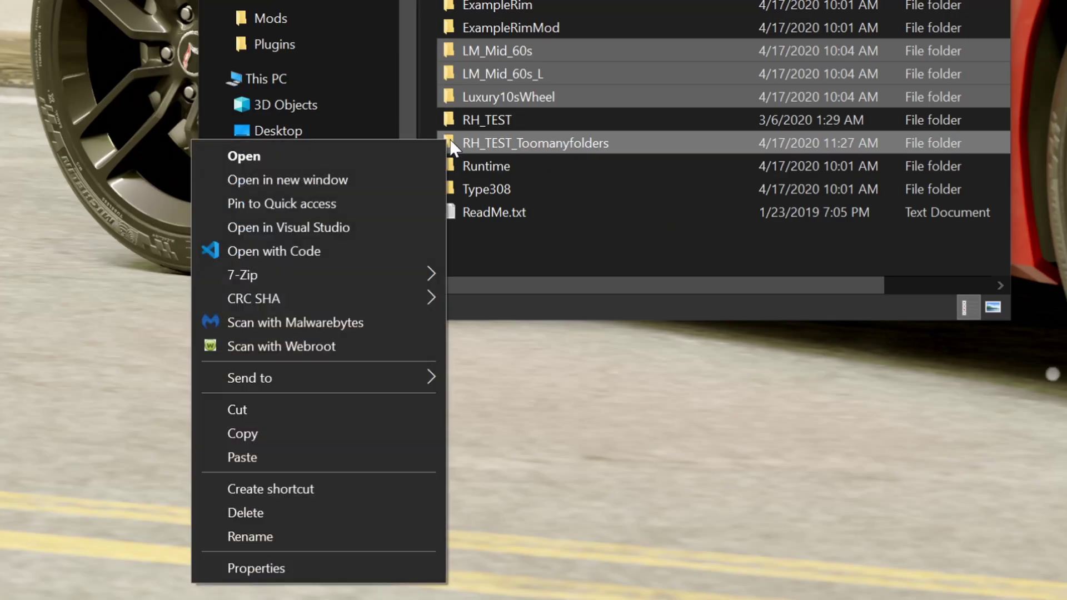
{"action": "left_click", "coordinate": [276, 432]}
{"action": "right_click", "coordinate": [446, 222]}
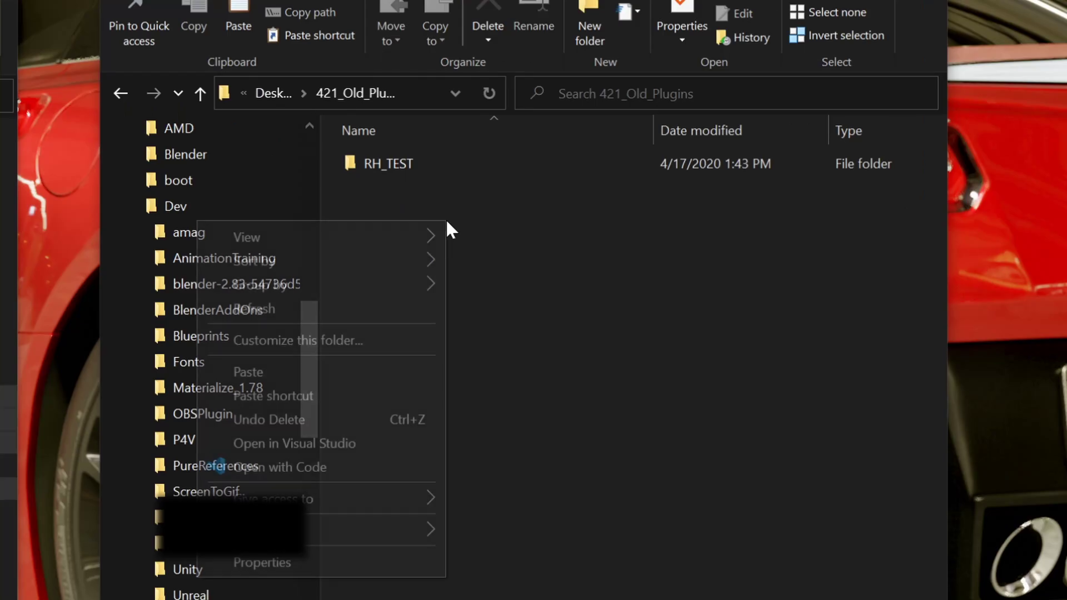
{"action": "left_click", "coordinate": [281, 370]}
{"action": "left_click", "coordinate": [495, 397]}
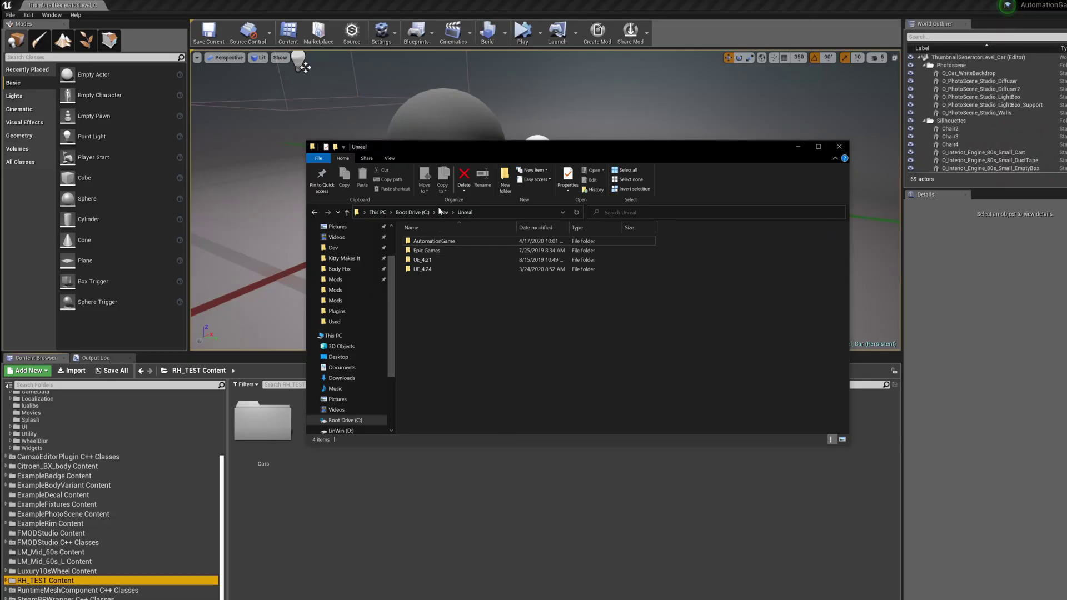
- Rename the AutomationGame project folder in Dev\Unreal as AutomationGame(Old)
{"action": "left_click", "coordinate": [443, 213]}
{"action": "double_click", "coordinate": [421, 372]}
{"action": "left_click", "coordinate": [421, 241]}
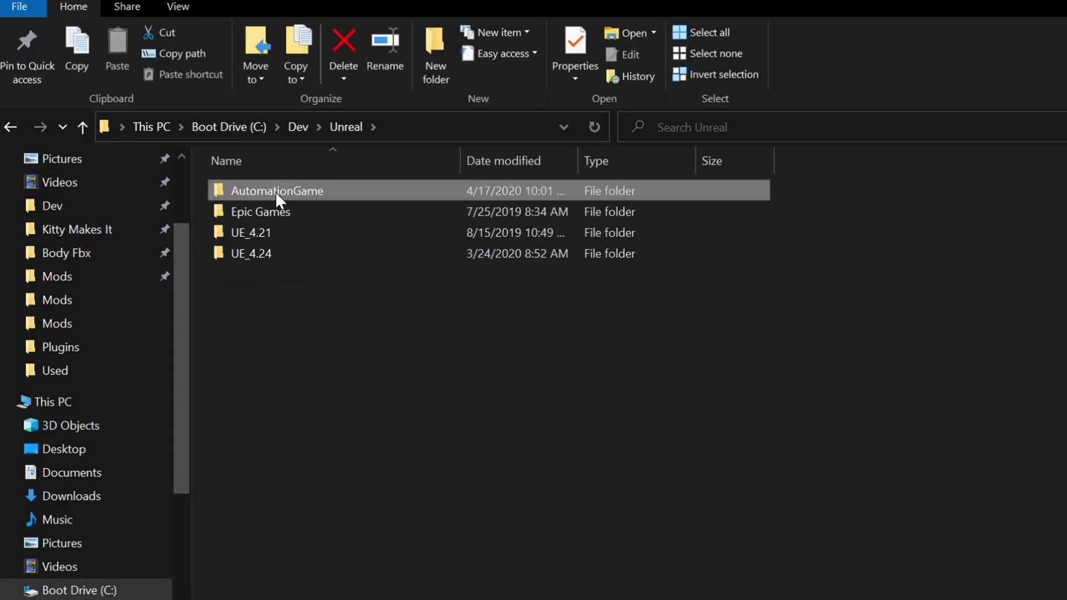
{"action": "left_click", "coordinate": [421, 241]}
{"action": "left_click", "coordinate": [325, 191]}
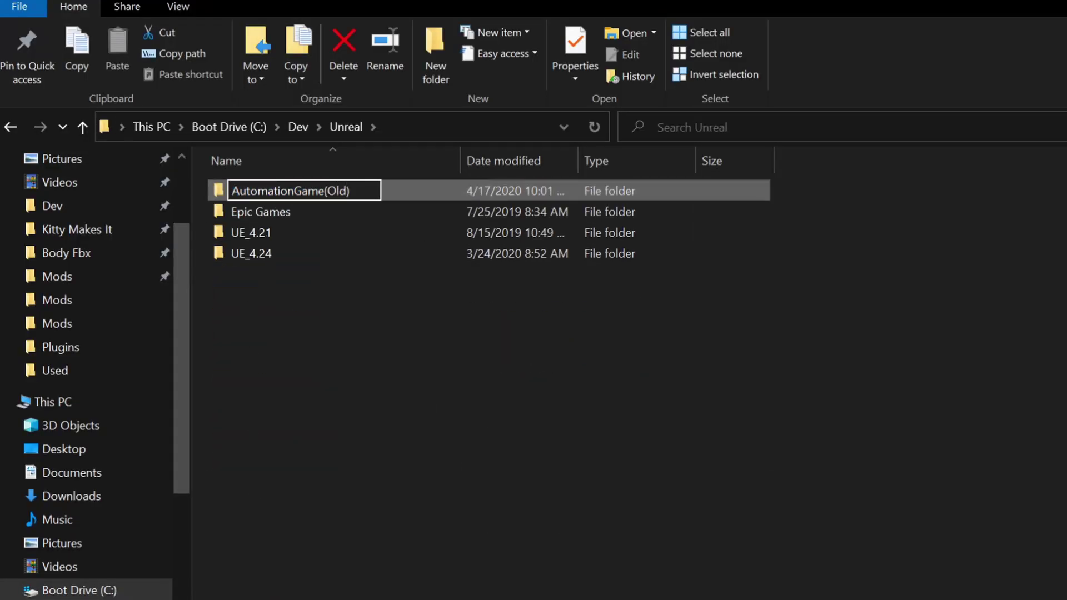
- Create an OldProjects folder in the Unreal folder and move AutomationGame(Old) into it
{"action": "right_click", "coordinate": [275, 310]}
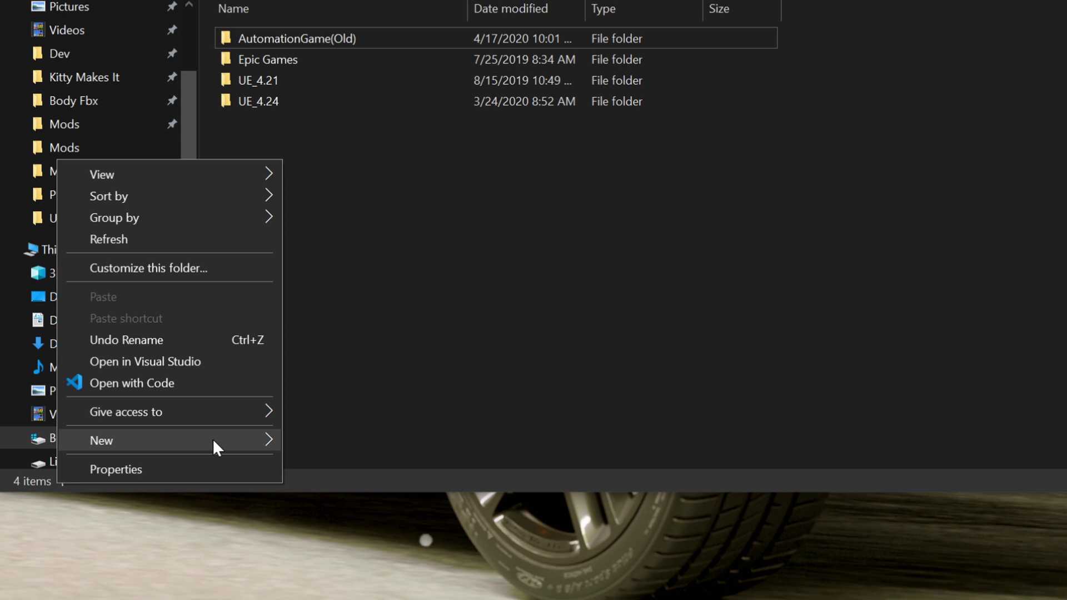
{"action": "mouse_move", "coordinate": [213, 439]}
{"action": "left_click", "coordinate": [361, 438]}
{"action": "type", "text": "O"}
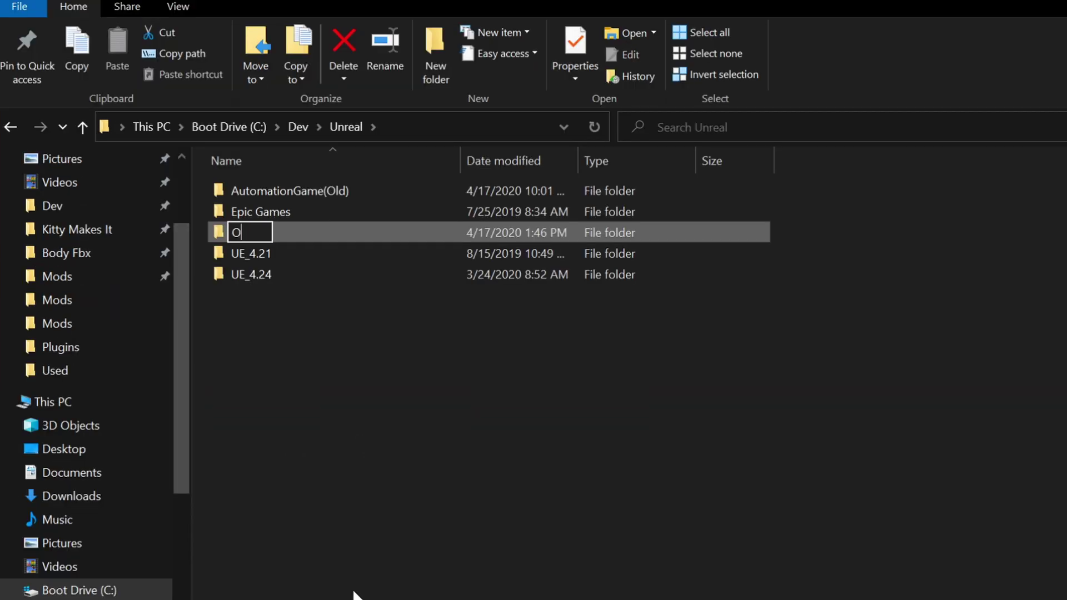
{"action": "type", "text": "ldProjects"}
{"action": "key", "text": "Return"}
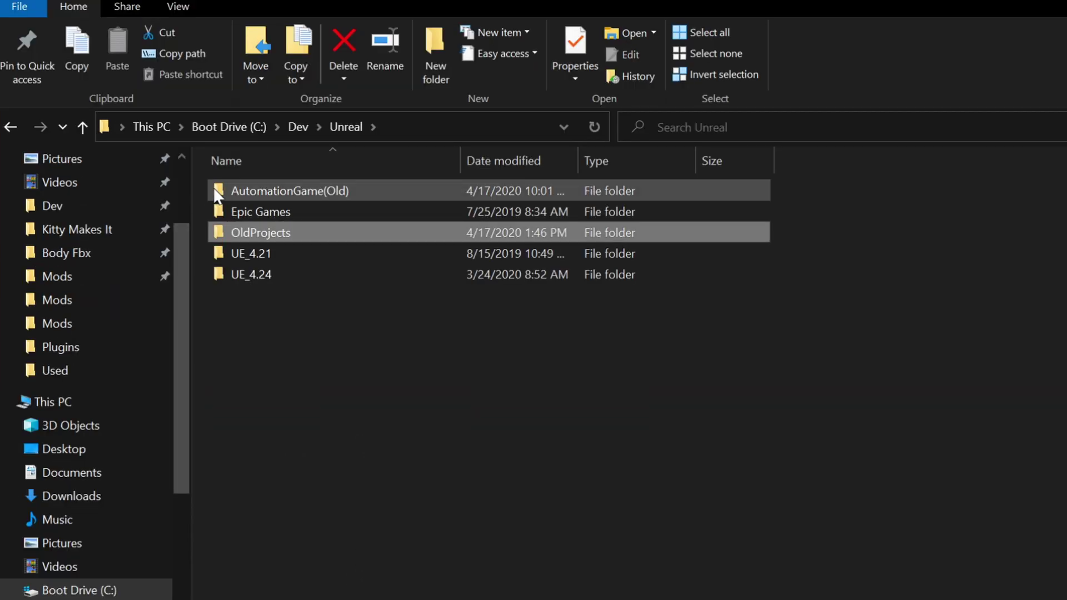
{"action": "left_click_drag", "start_coordinate": [221, 192], "coordinate": [228, 239]}
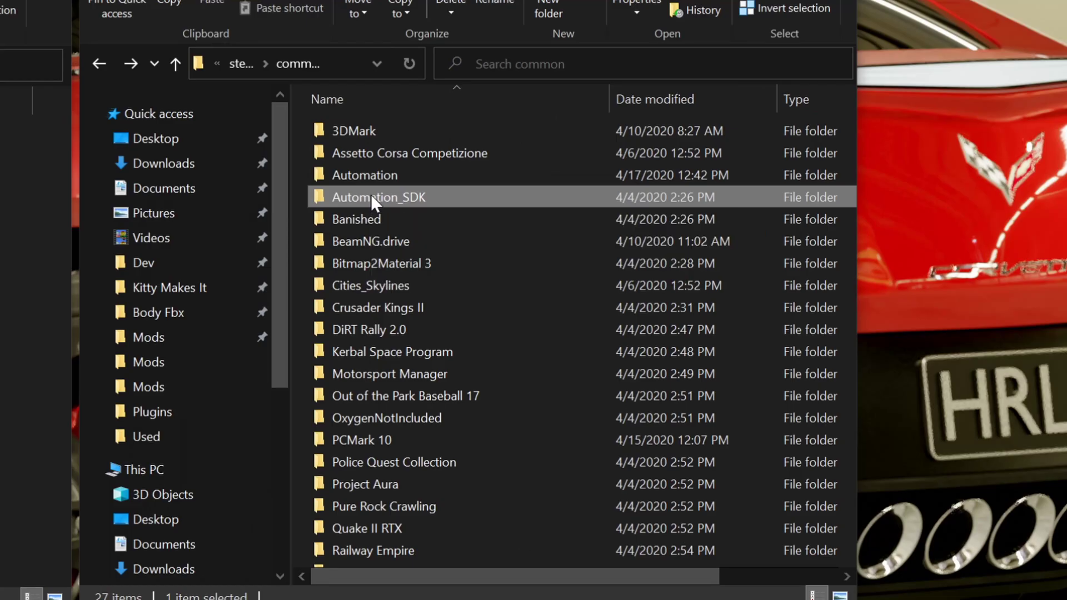
- Copy the Automation_SDK folder from Steam's common folder into Dev\Unreal and sort the folders by name in ascending order
{"action": "right_click", "coordinate": [747, 245]}
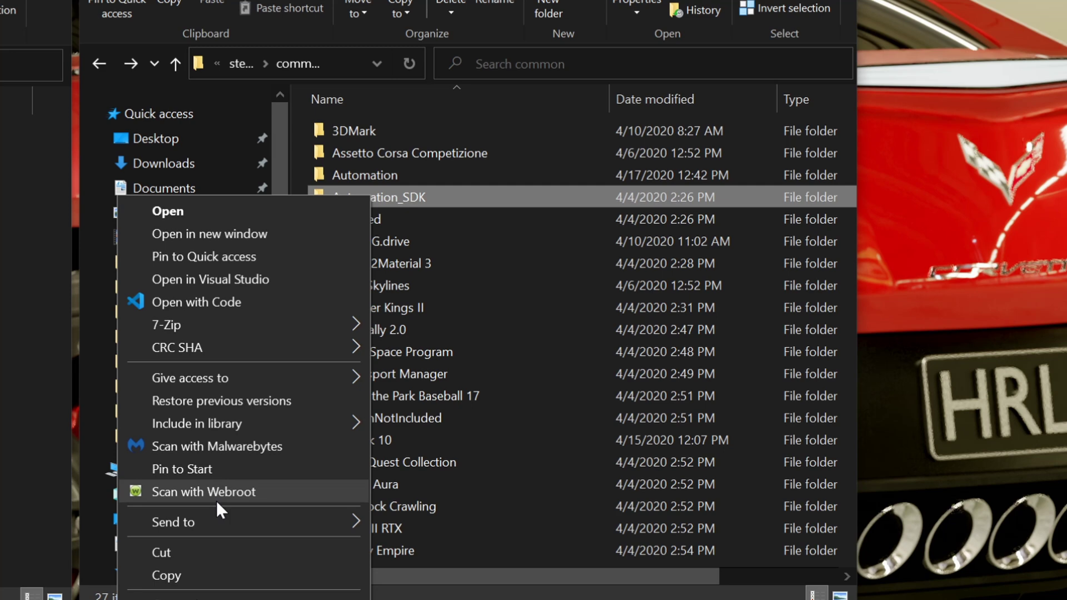
{"action": "left_click", "coordinate": [172, 575]}
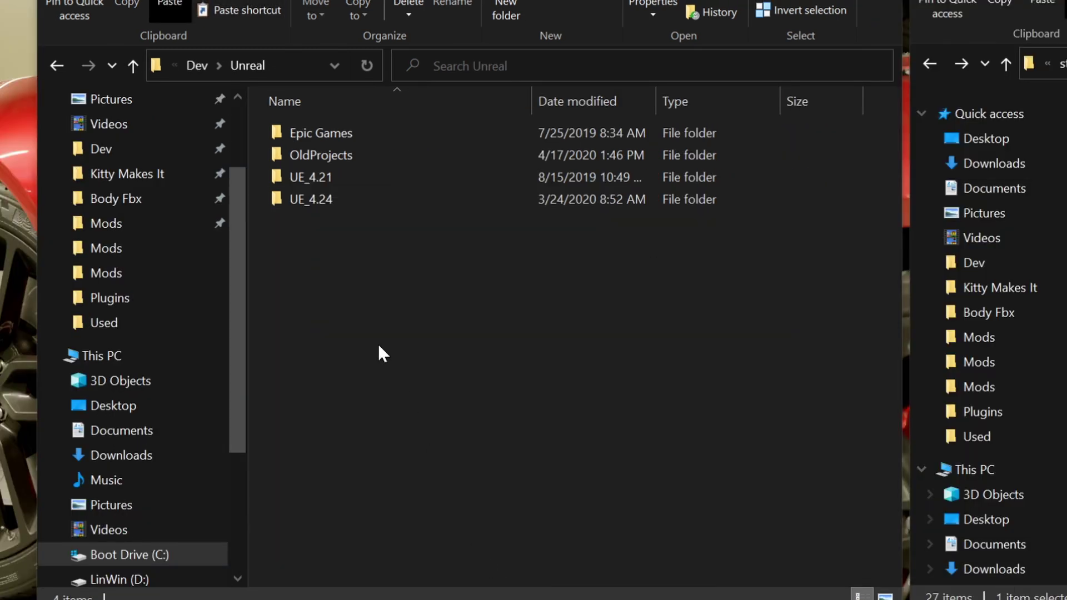
{"action": "right_click", "coordinate": [369, 322]}
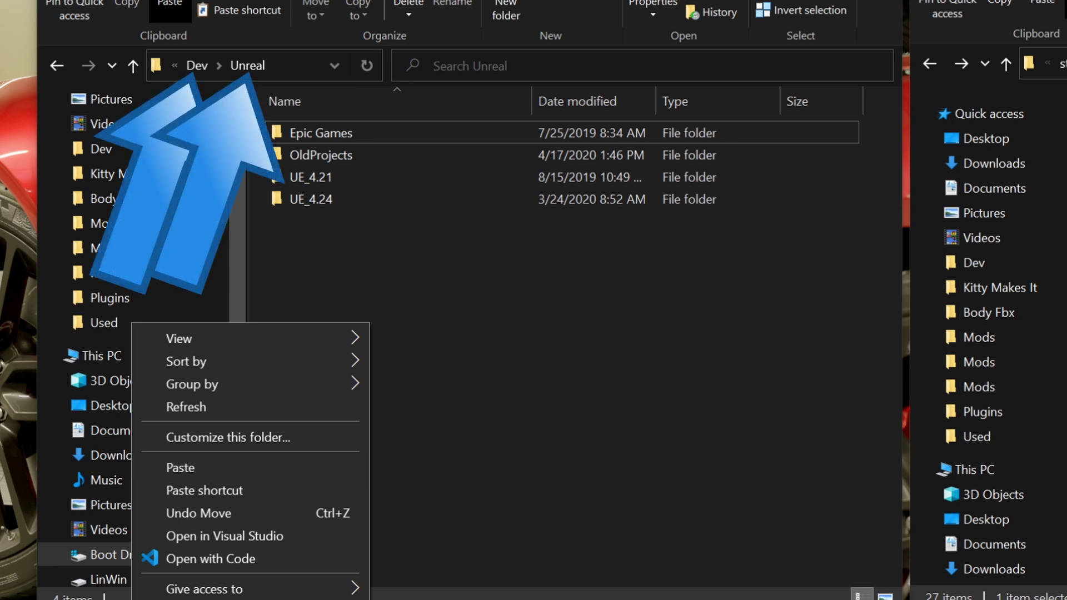
{"action": "left_click", "coordinate": [180, 467]}
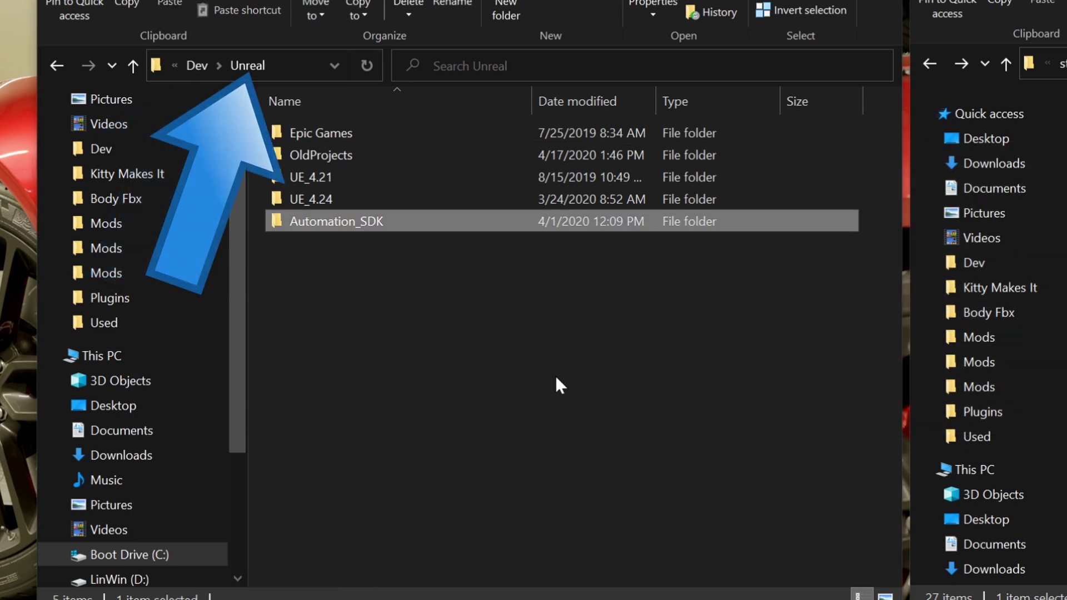
{"action": "left_click", "coordinate": [389, 278]}
{"action": "left_click", "coordinate": [350, 102]}
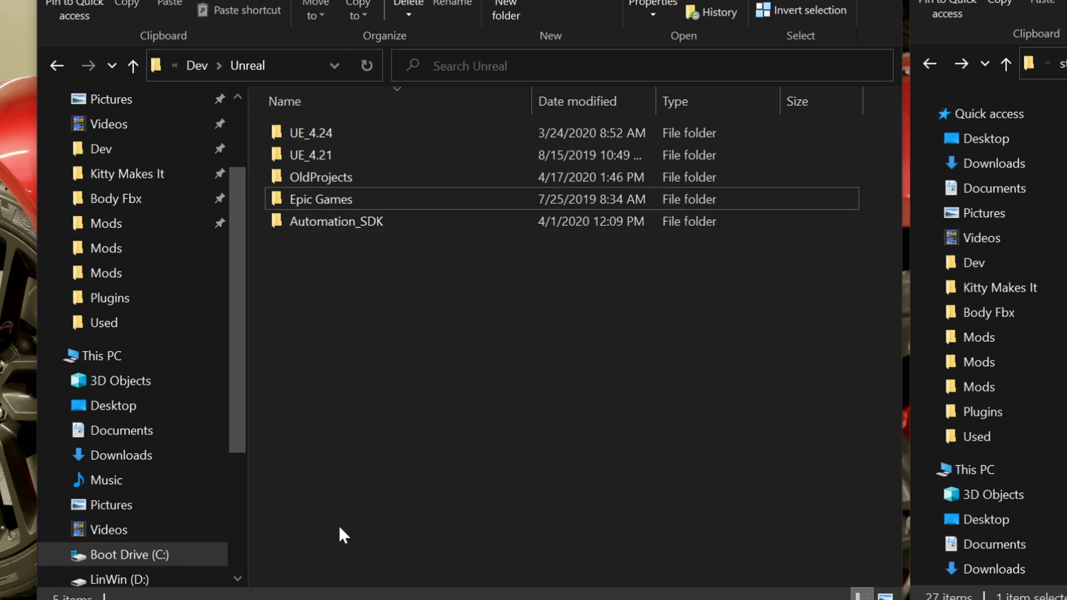
{"action": "left_click", "coordinate": [375, 101]}
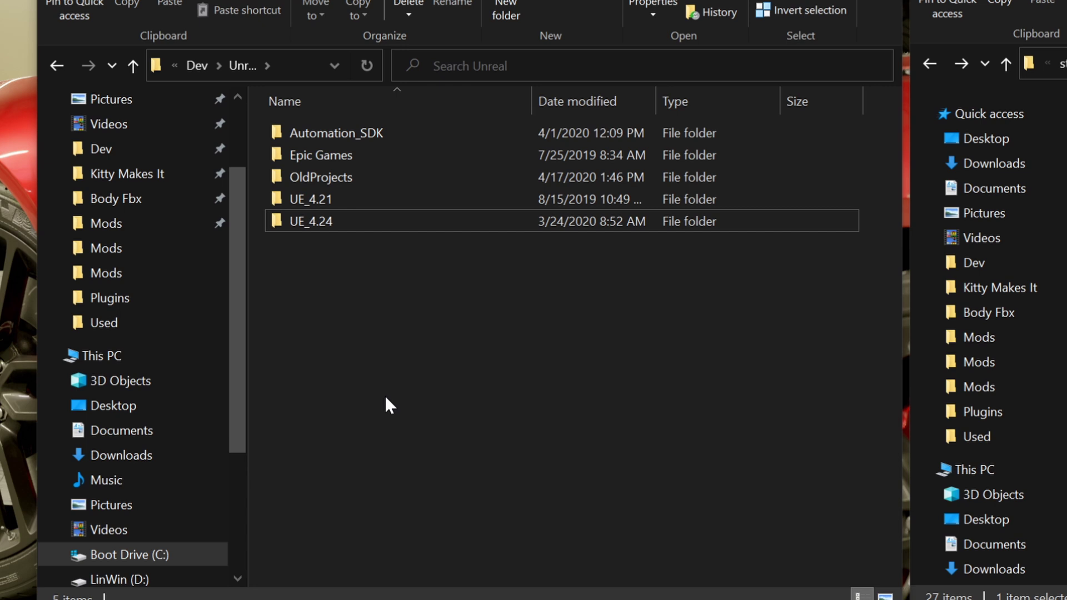
{"action": "left_click", "coordinate": [368, 133]}
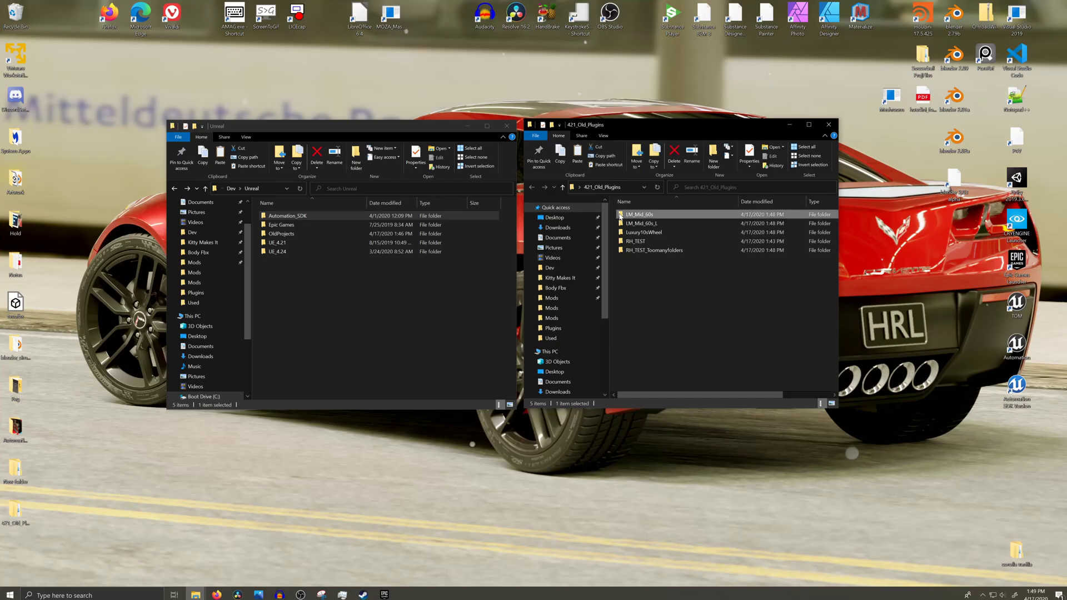
- Copy all the mod folders in 421_Old_Plugins, from LM_Mid_60s through RH_TEST_Toomanyfolders
{"action": "left_click", "coordinate": [615, 248], "text": "shift"}
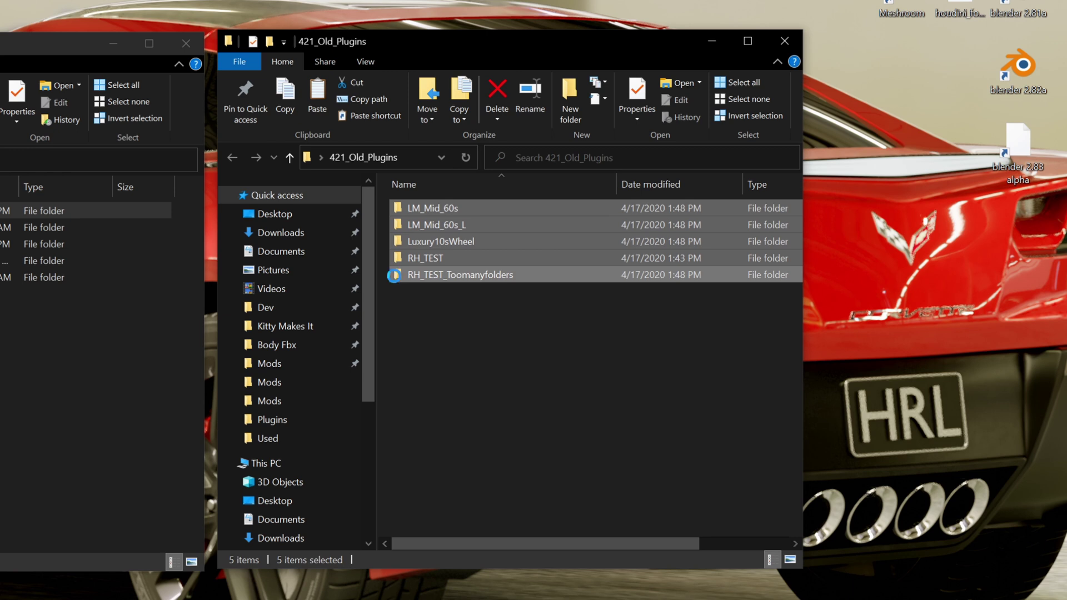
{"action": "right_click", "coordinate": [394, 276]}
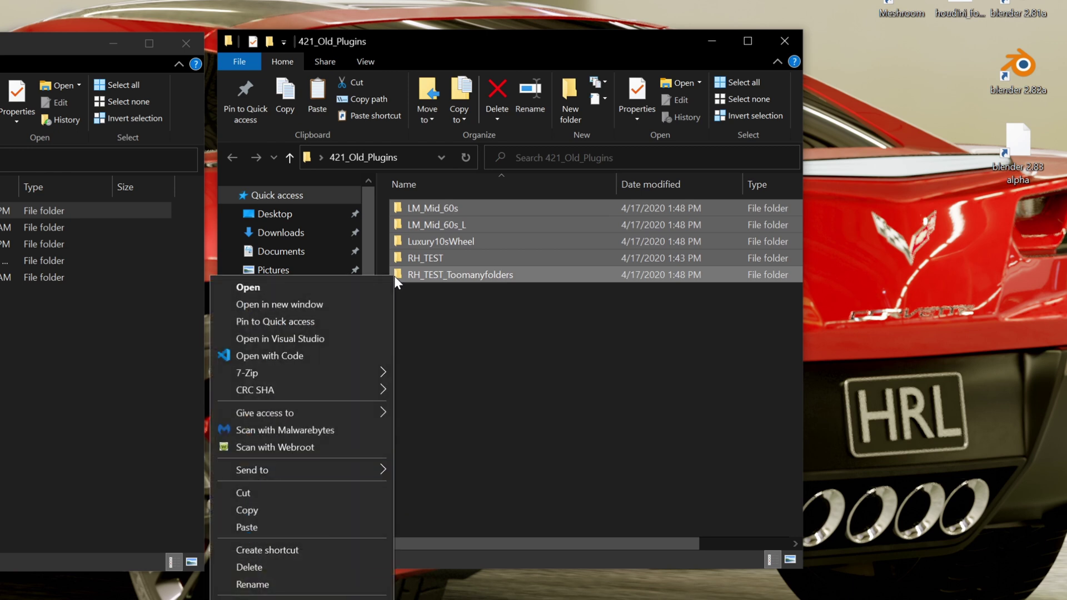
{"action": "left_click", "coordinate": [271, 520]}
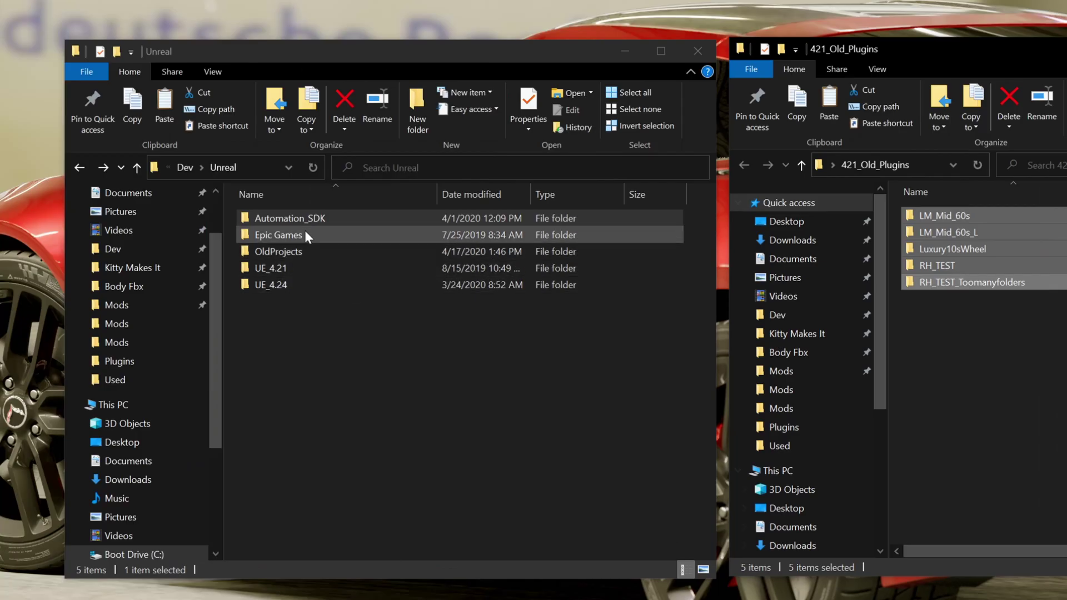
- Paste the copied mod folders into the Mods folder of Automation_SDK\AutomationGame
{"action": "left_click", "coordinate": [289, 219]}
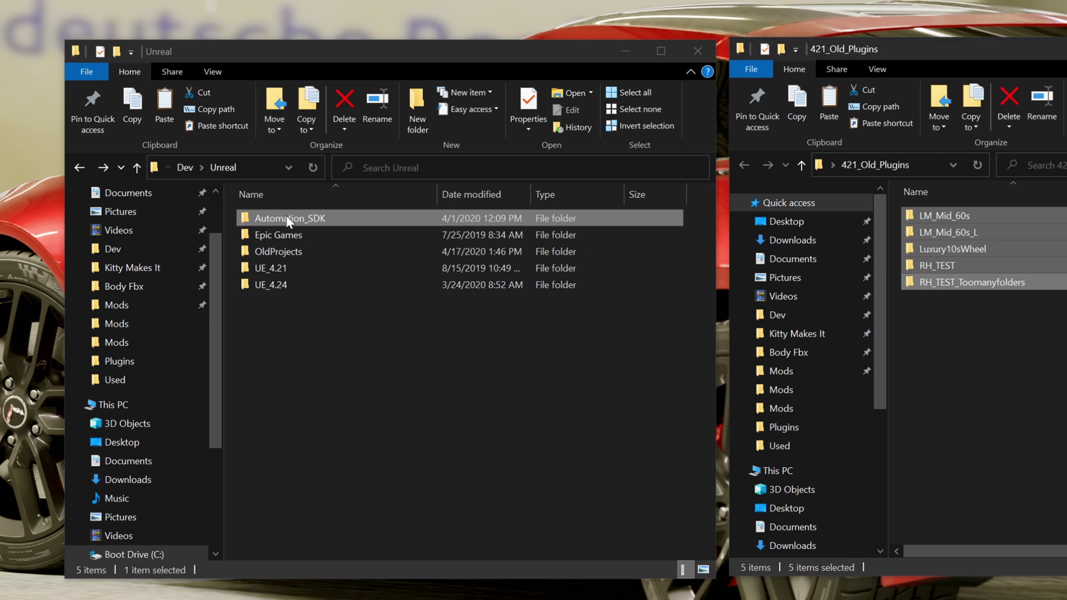
{"action": "double_click", "coordinate": [287, 219]}
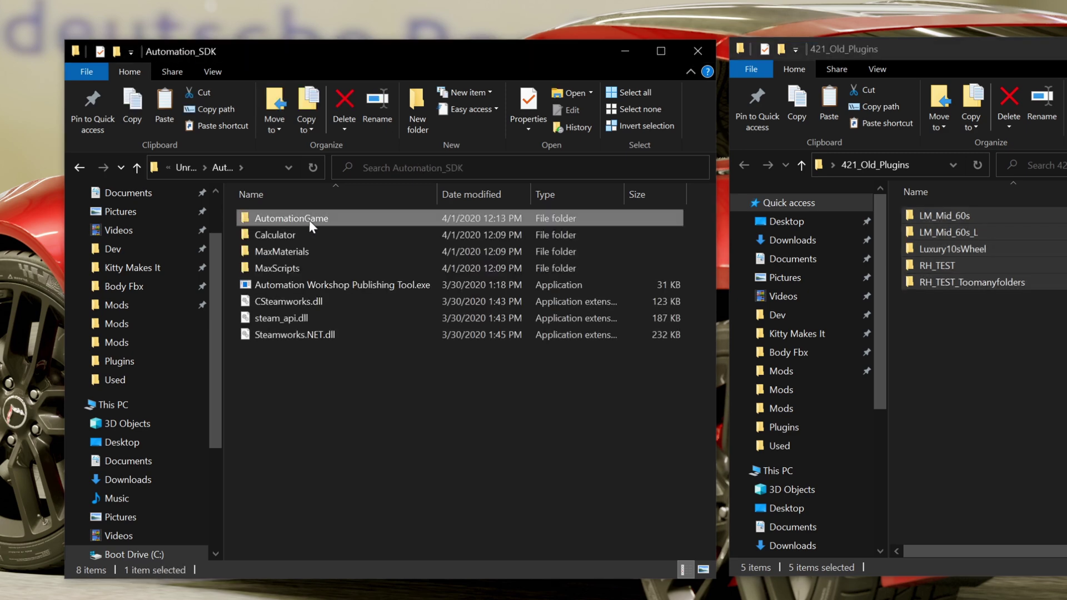
{"action": "double_click", "coordinate": [308, 221]}
{"action": "double_click", "coordinate": [276, 332]}
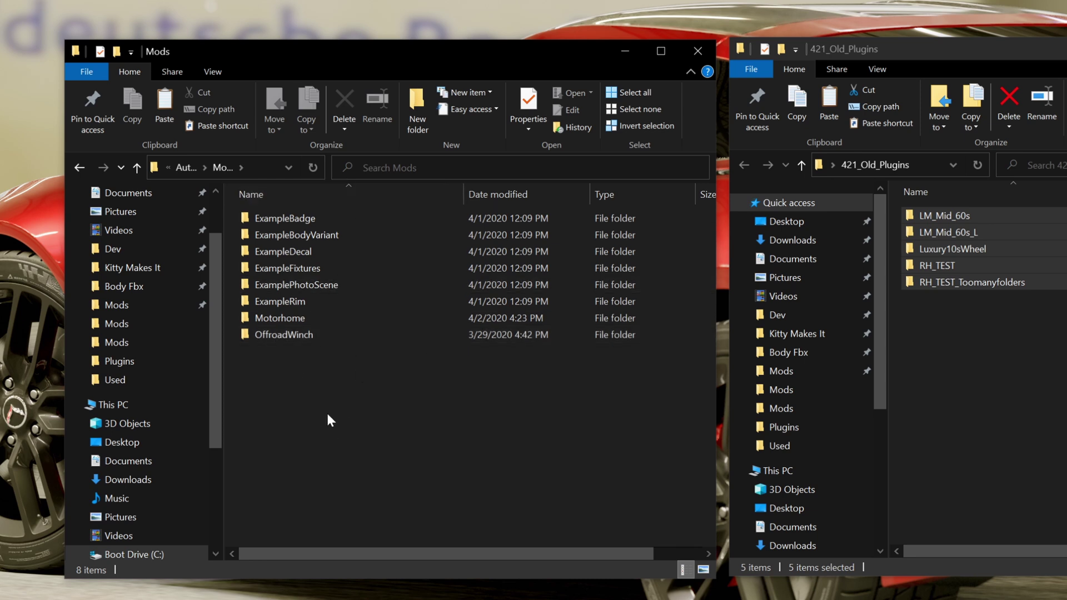
{"action": "left_click", "coordinate": [137, 167]}
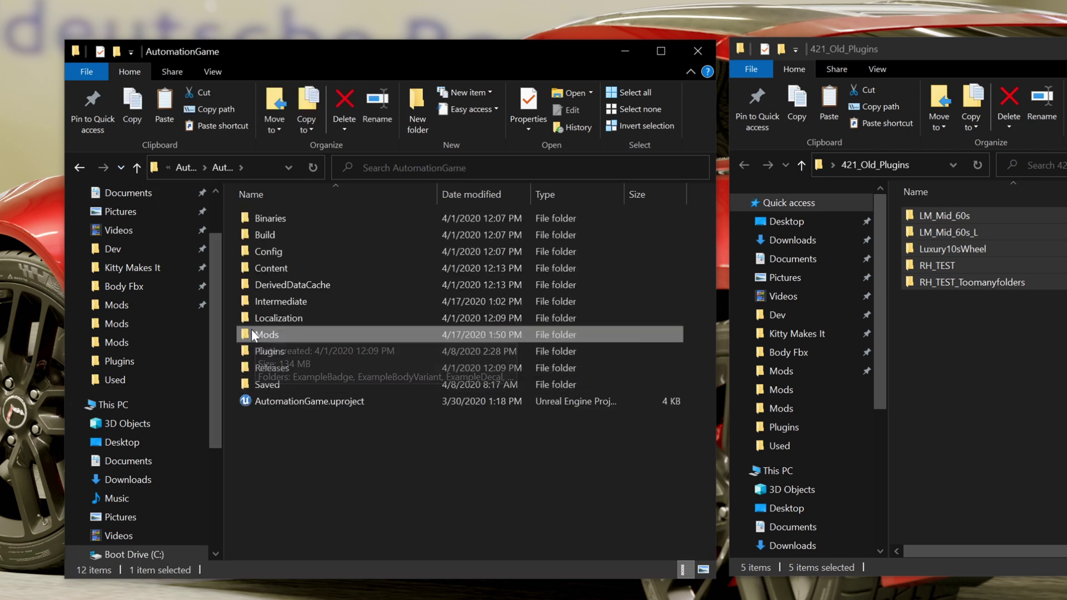
{"action": "double_click", "coordinate": [251, 331]}
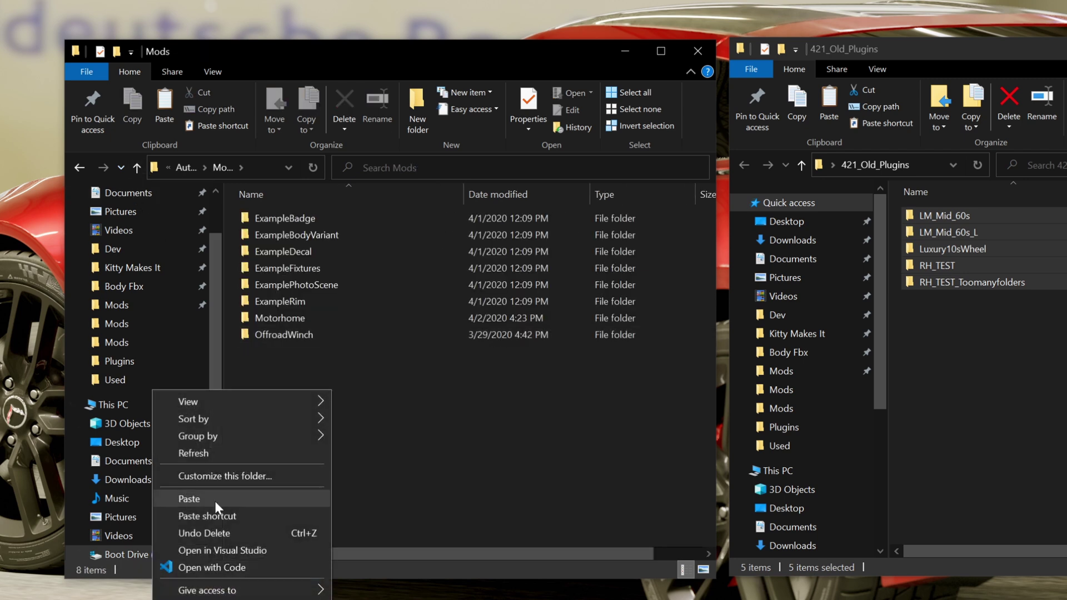
{"action": "left_click", "coordinate": [215, 500]}
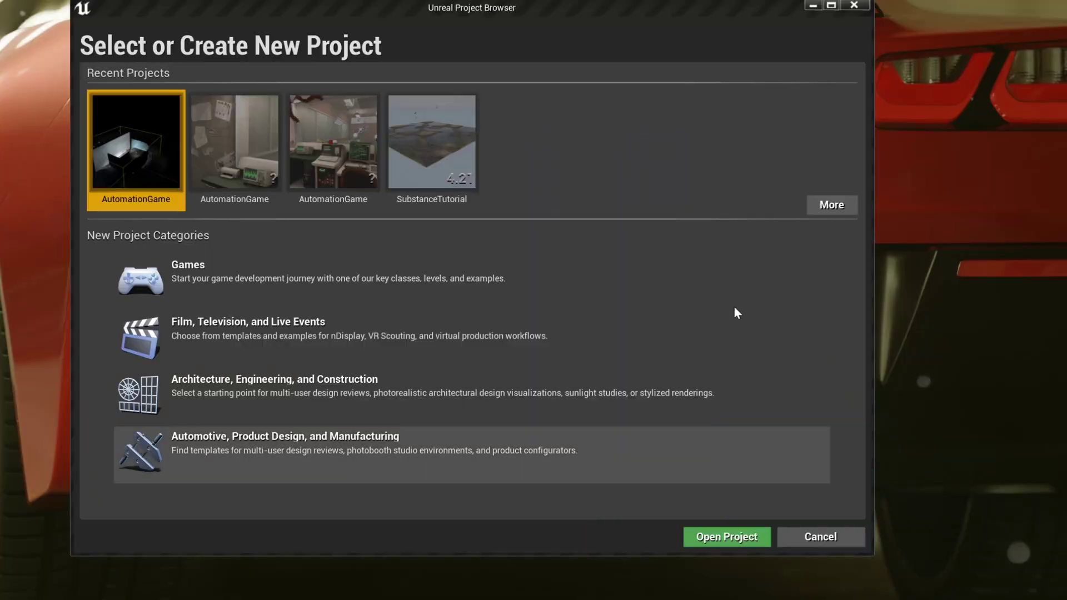
- Open AutomationGame.uproject from Dev\Unreal\Automation_SDK\AutomationGame in the Unreal Project Browser
{"action": "left_click", "coordinate": [832, 205]}
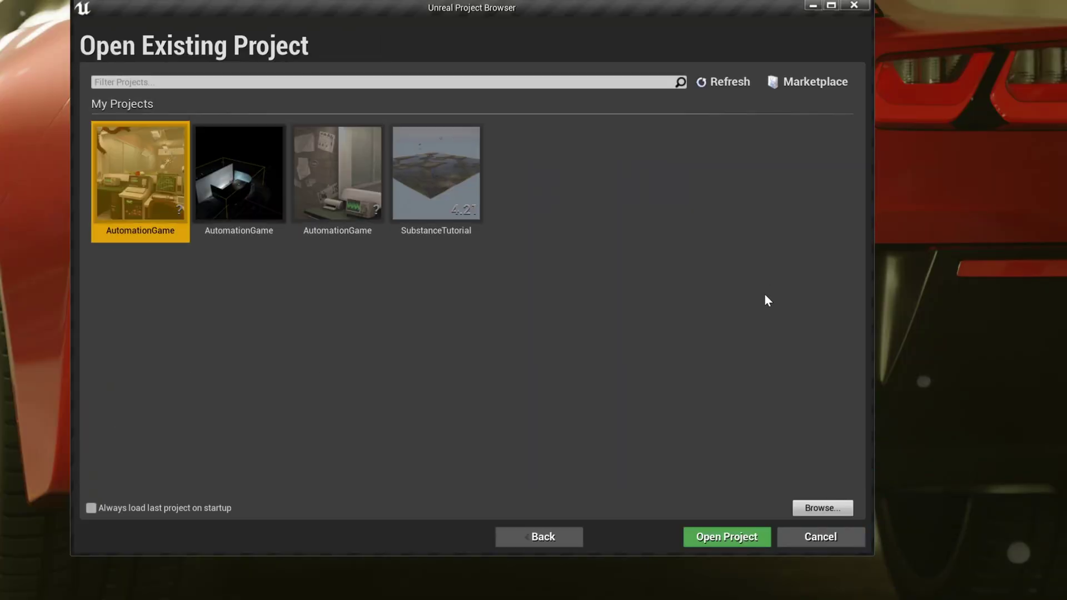
{"action": "left_click", "coordinate": [823, 508]}
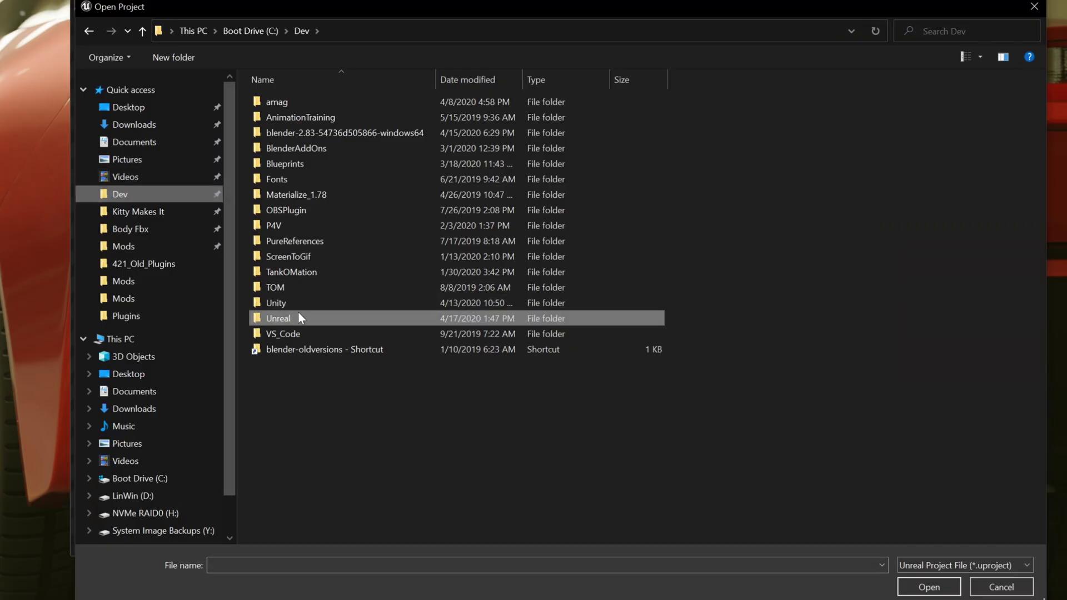
{"action": "double_click", "coordinate": [279, 318]}
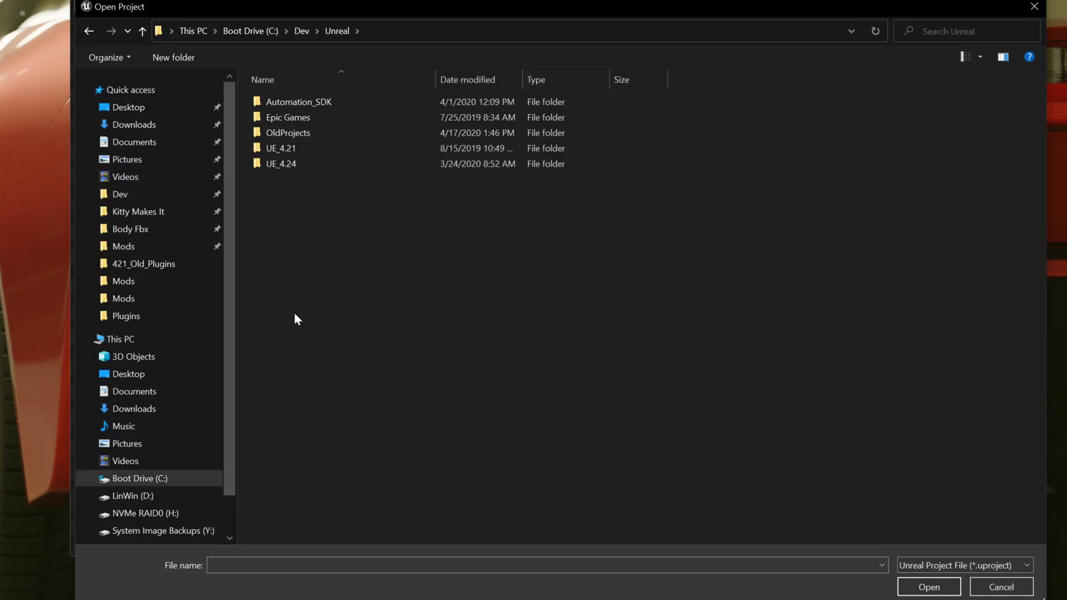
{"action": "double_click", "coordinate": [298, 102]}
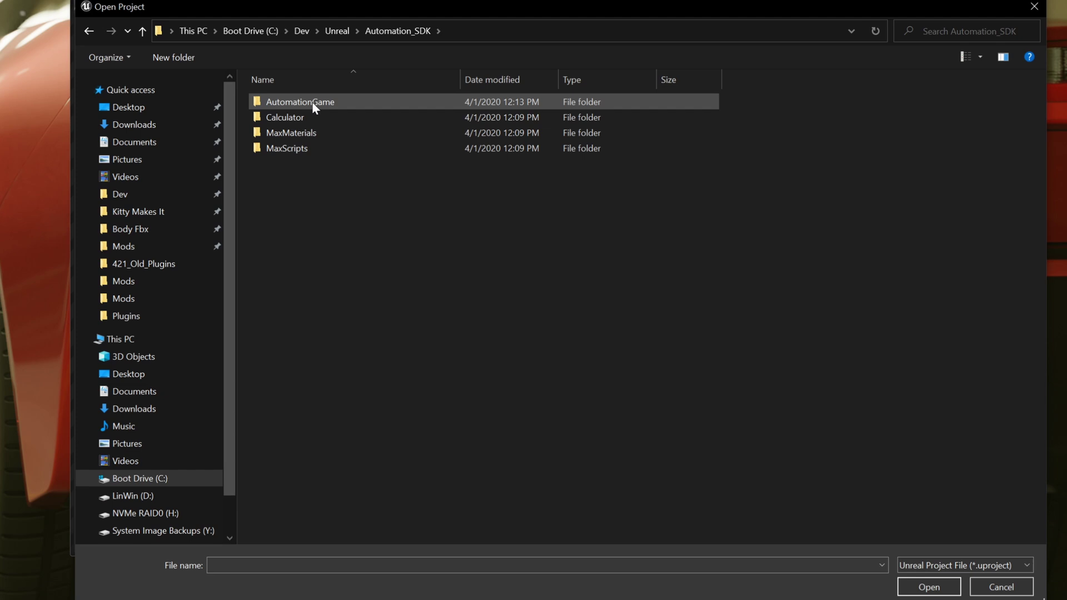
{"action": "double_click", "coordinate": [312, 102]}
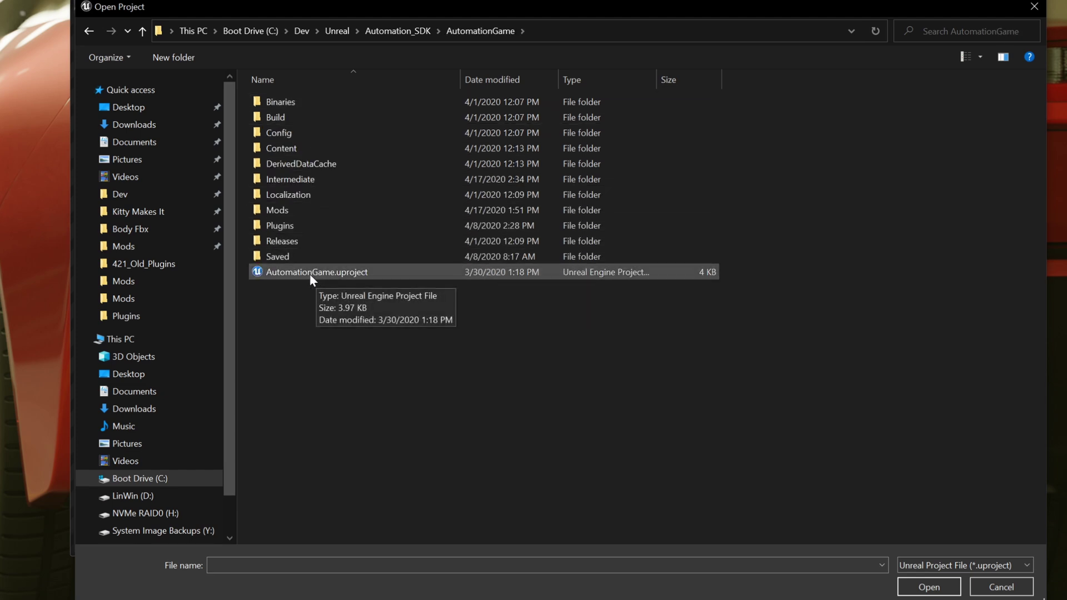
{"action": "left_click", "coordinate": [284, 272]}
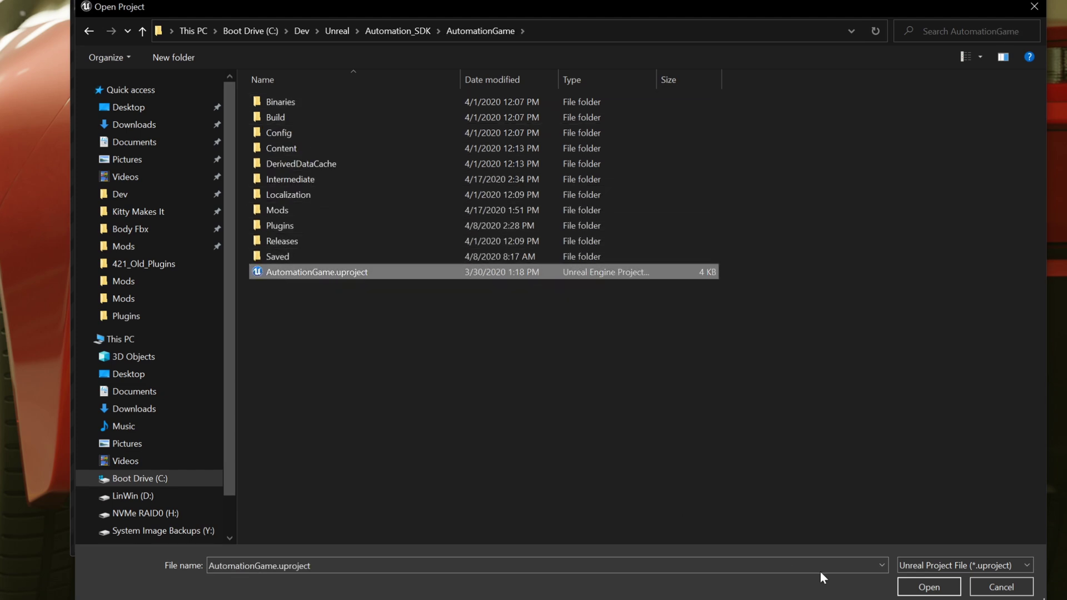
{"action": "left_click", "coordinate": [935, 587]}
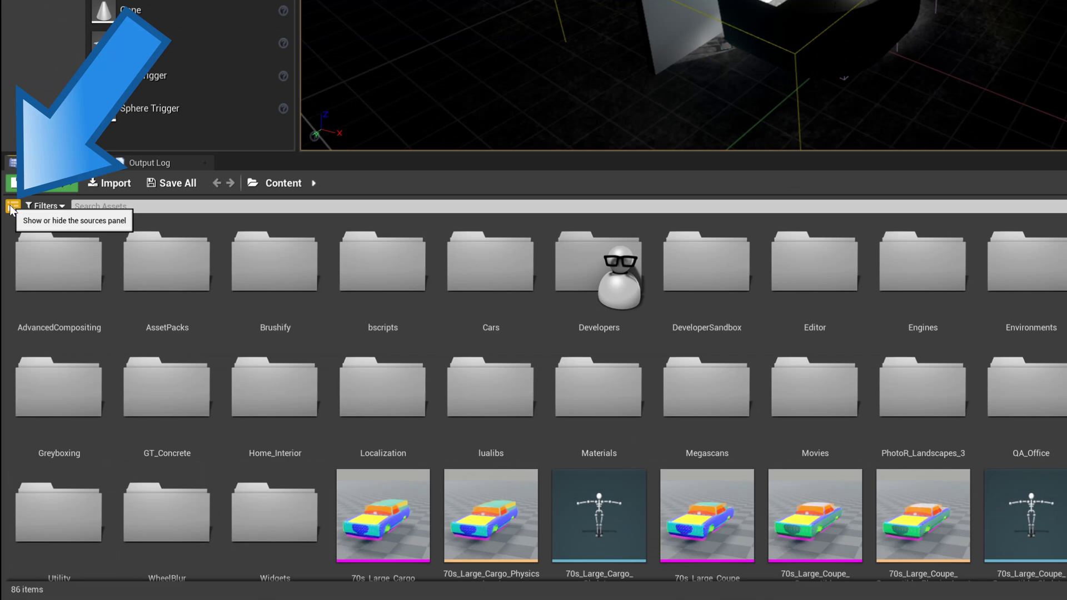
- Show the Content Browser's sources panel with plugin content enabled and open the RH_TEST Content folder
{"action": "left_click", "coordinate": [13, 207]}
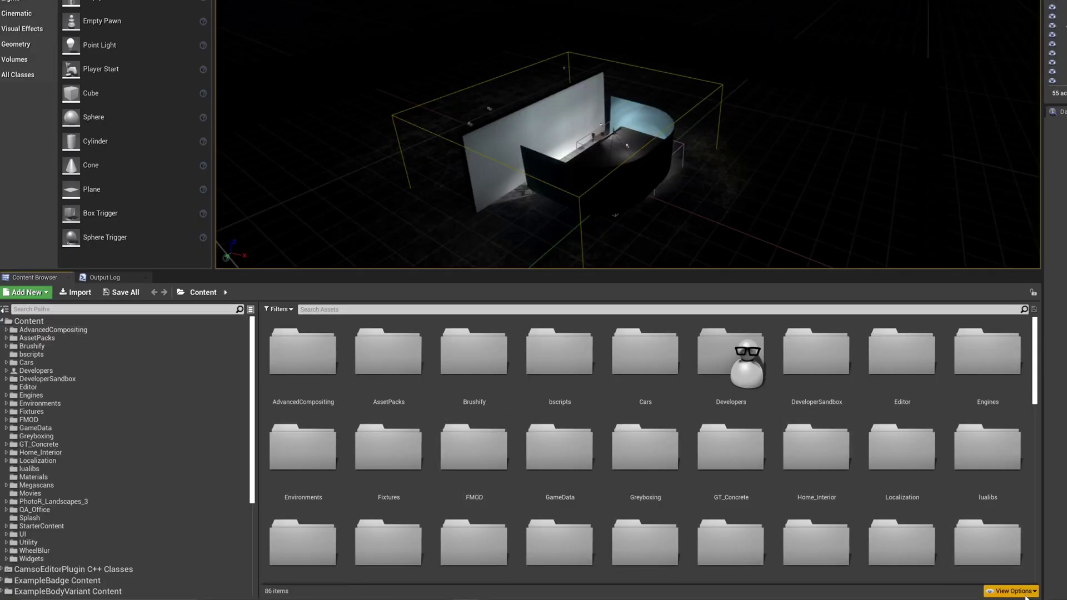
{"action": "left_click", "coordinate": [1022, 592]}
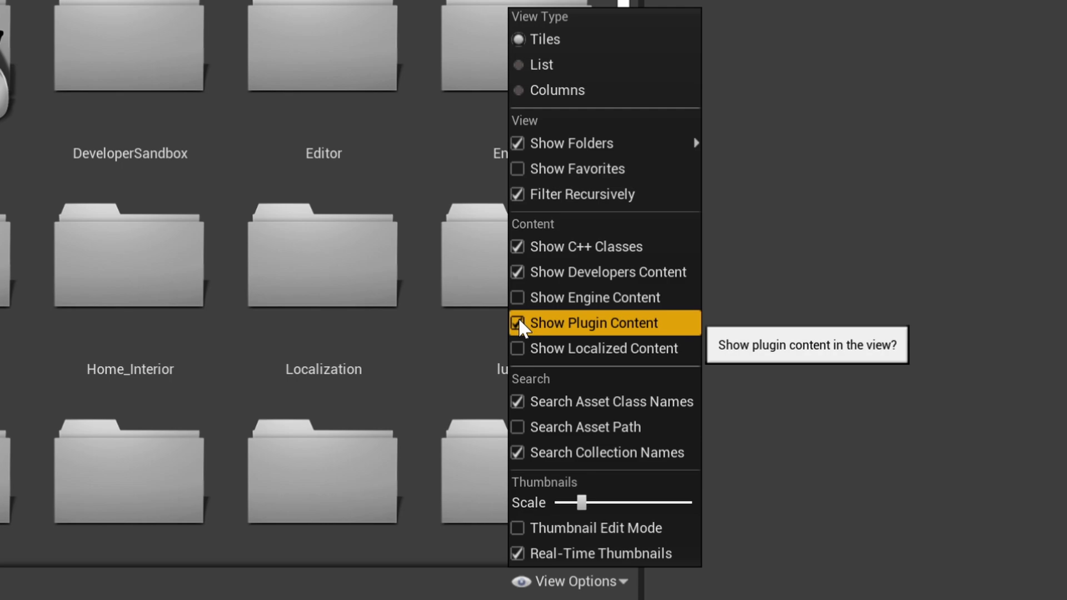
{"action": "left_click", "coordinate": [178, 522]}
{"action": "scroll", "coordinate": [179, 522], "scroll_direction": "down", "scroll_amount": 10}
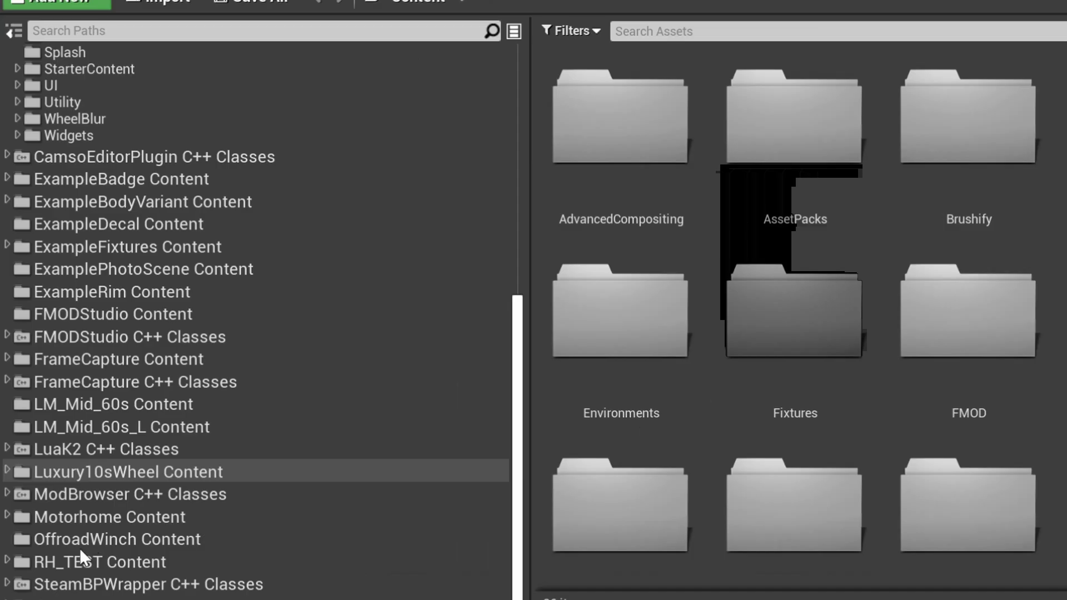
{"action": "left_click", "coordinate": [35, 576]}
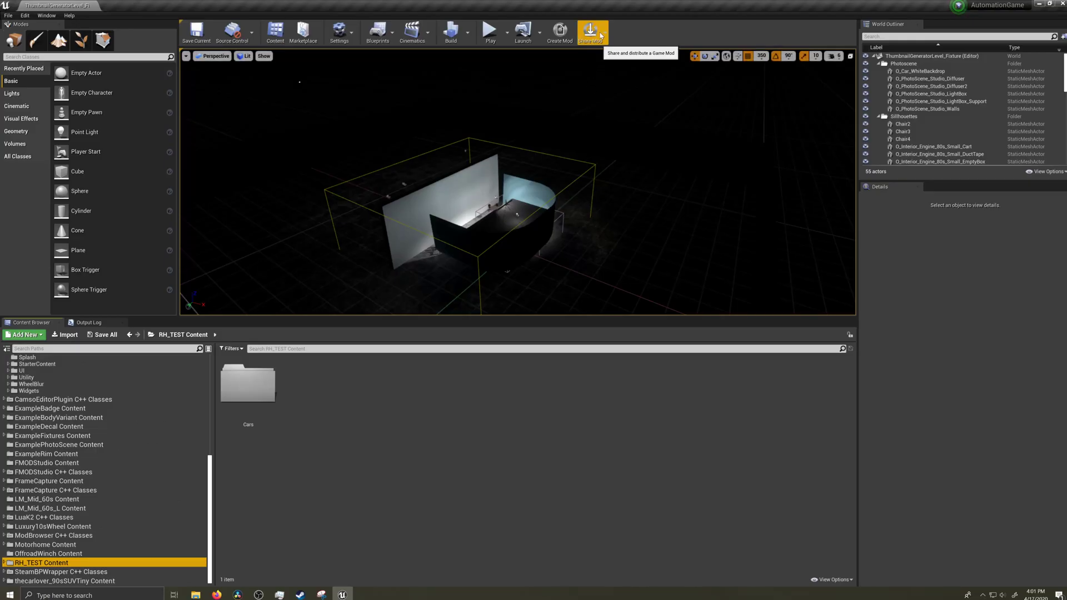
- Share the RH_TEST mod, creating a Desktop folder named NewModFolder and selecting it as the output directory
{"action": "left_click", "coordinate": [601, 37]}
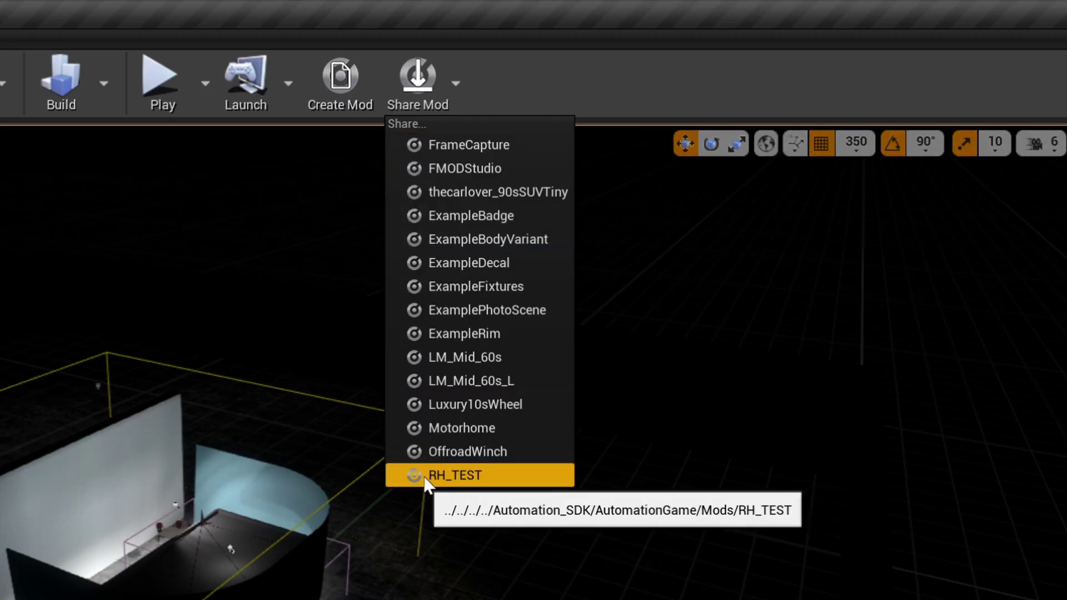
{"action": "left_click", "coordinate": [459, 478]}
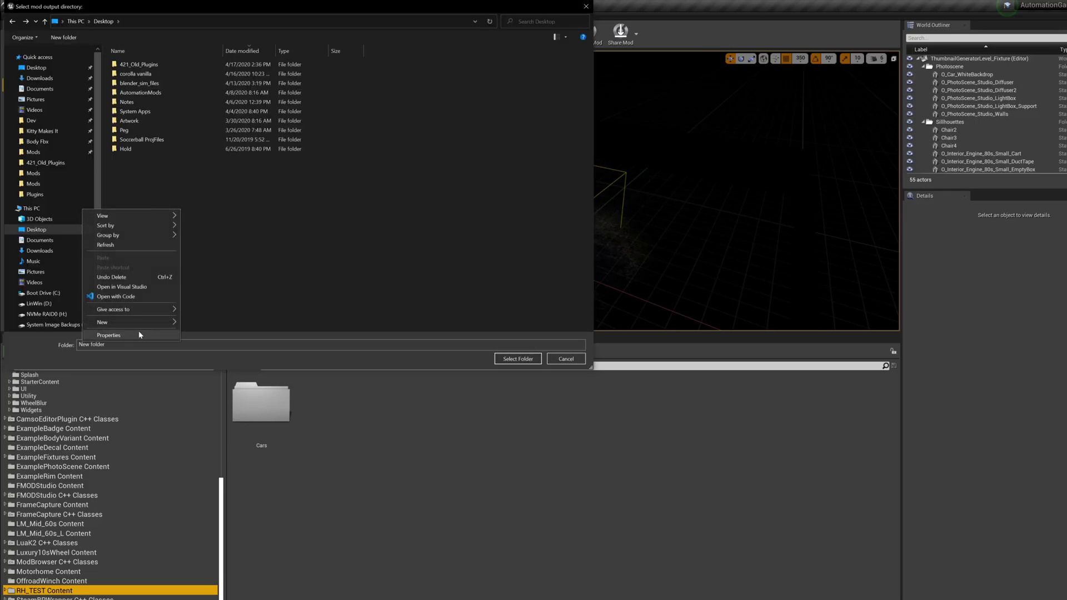
{"action": "mouse_move", "coordinate": [151, 322]}
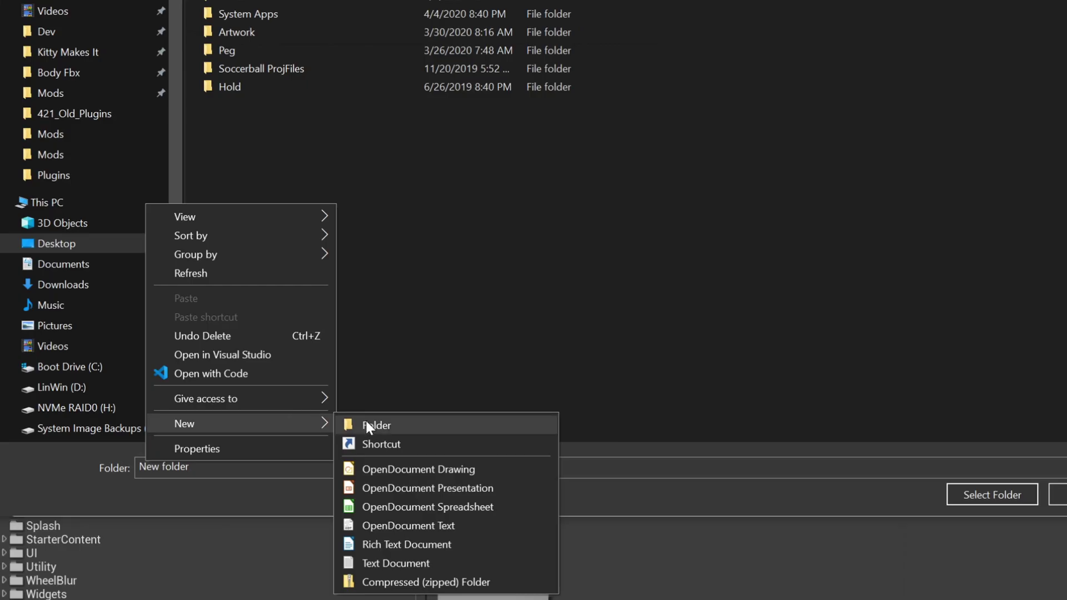
{"action": "left_click", "coordinate": [366, 425]}
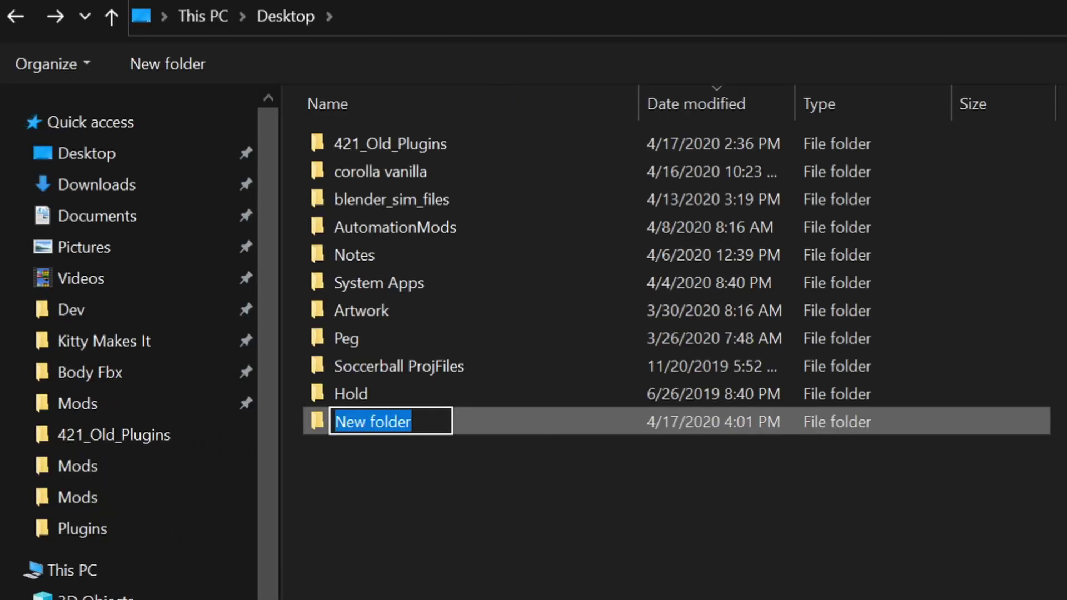
{"action": "type", "text": "NewMod"}
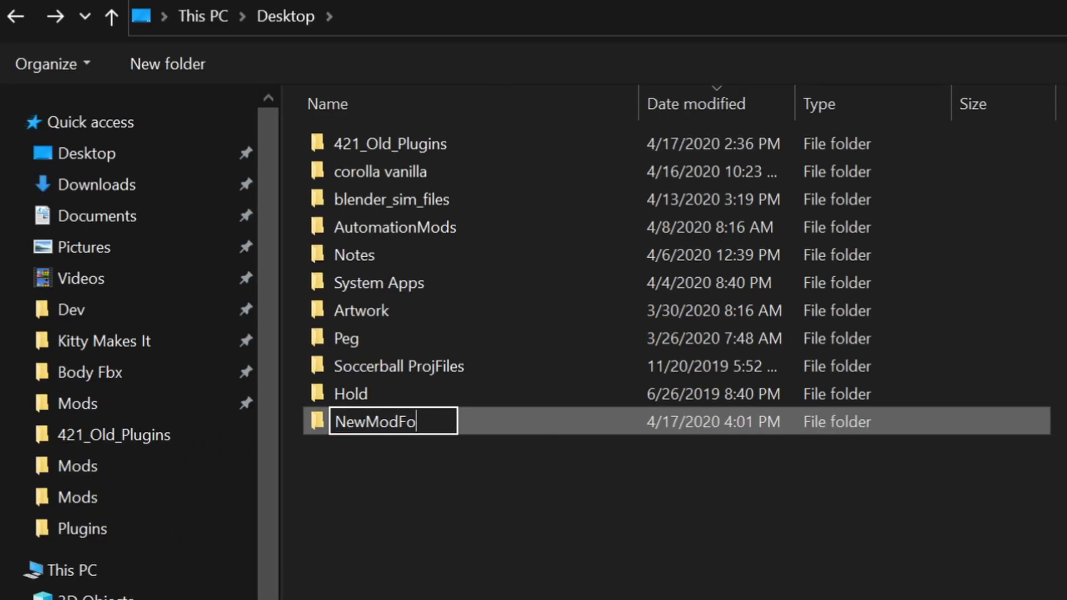
{"action": "key", "text": "Return"}
{"action": "double_click", "coordinate": [318, 425]}
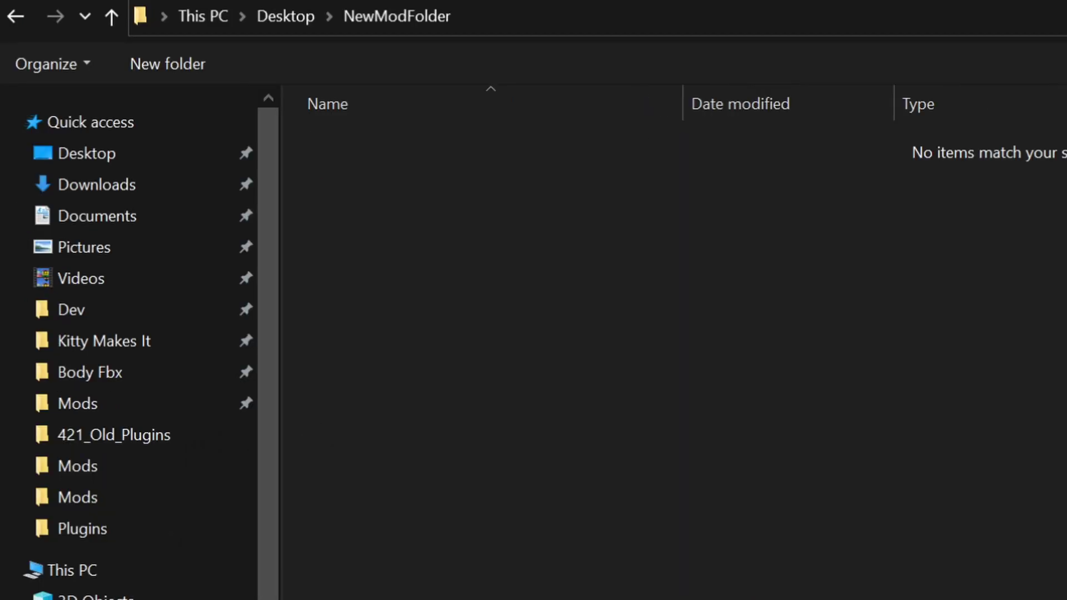
{"action": "left_click", "coordinate": [923, 591]}
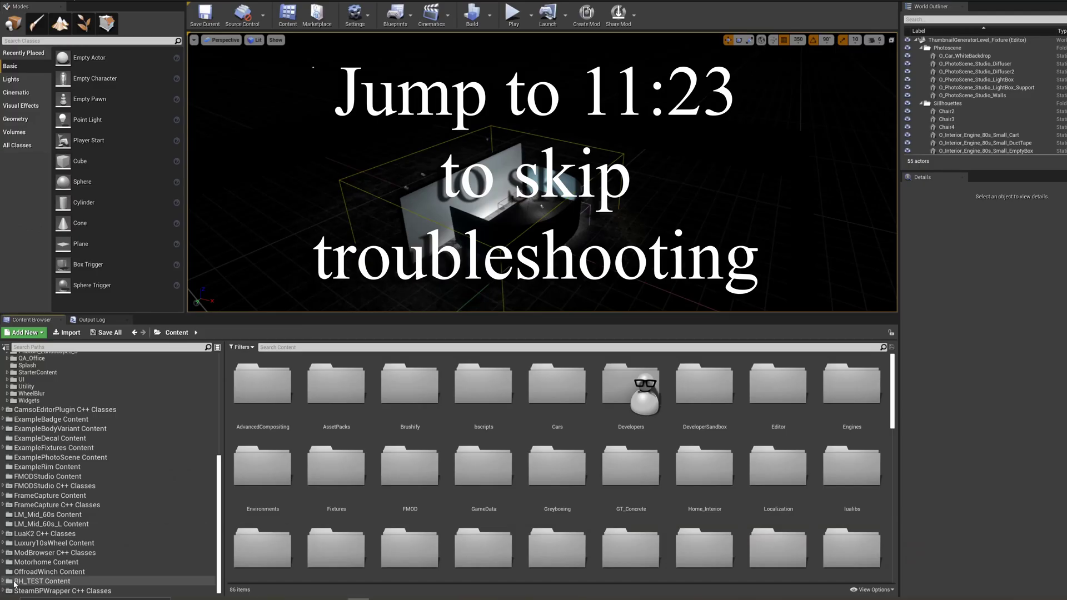
- Show the RH_TEST Content folder in File Explorer
{"action": "left_click", "coordinate": [15, 581]}
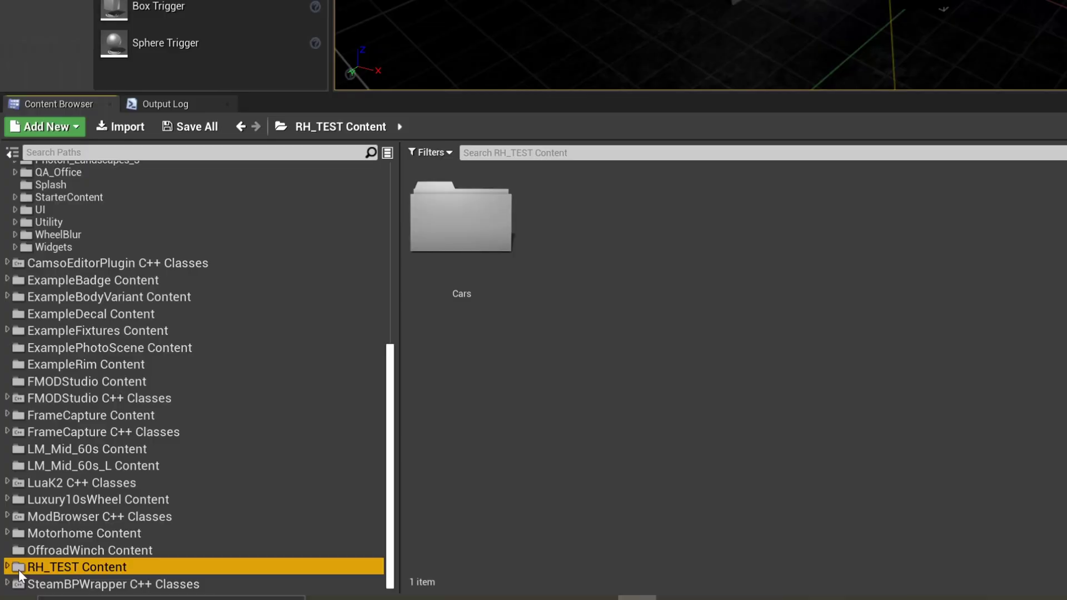
{"action": "right_click", "coordinate": [10, 581]}
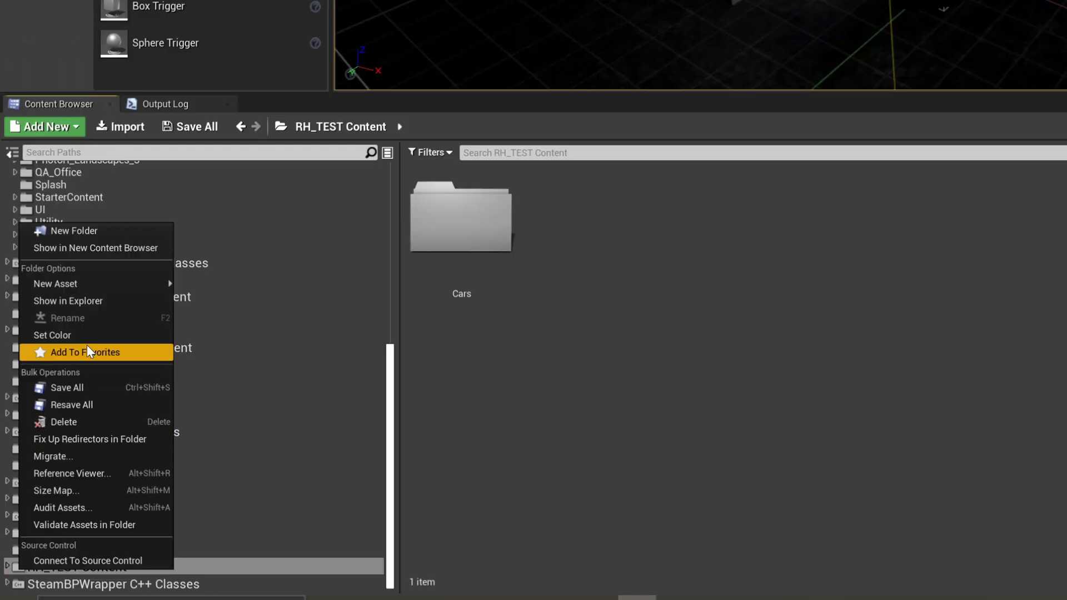
{"action": "left_click", "coordinate": [76, 302]}
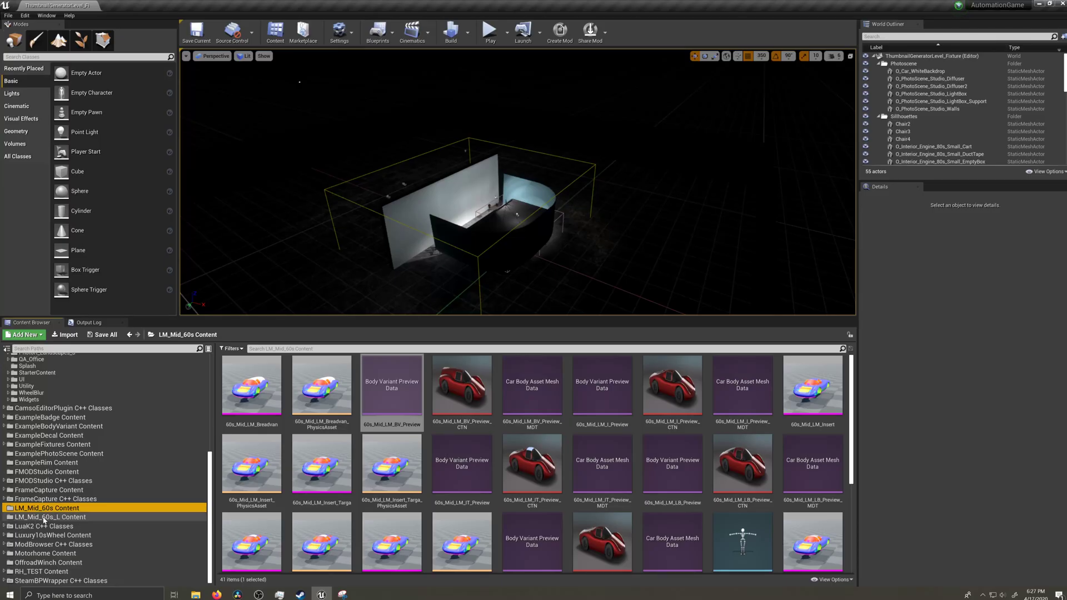
- Open the LM_Mid_60s_L Content folder and its first Body Variant Preview Data asset, 60s_Mid_LM_BV_L_Preview
{"action": "left_click", "coordinate": [43, 517]}
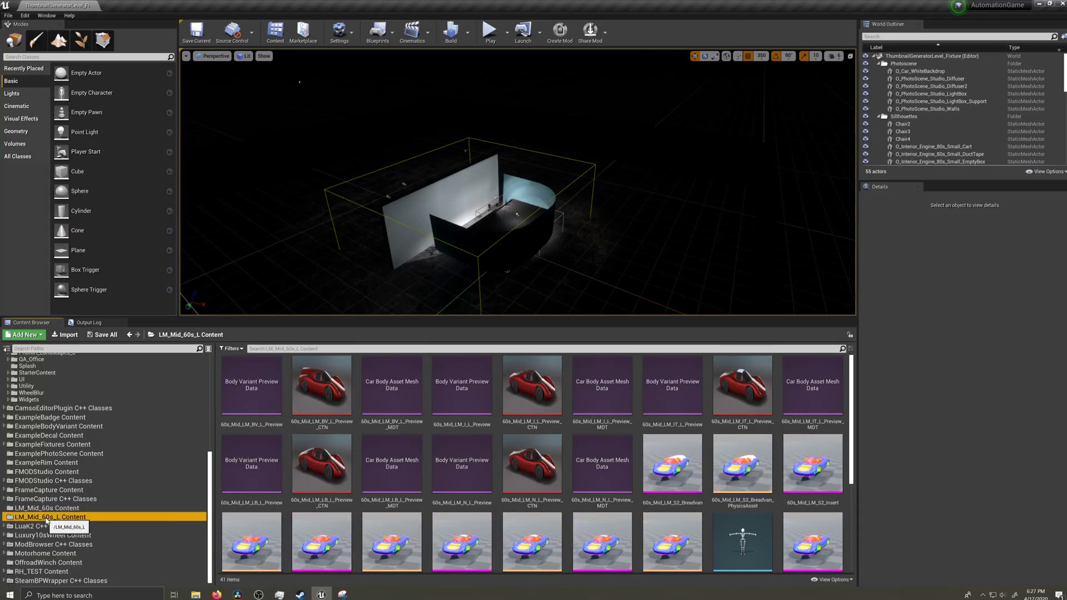
{"action": "left_click", "coordinate": [266, 385]}
{"action": "double_click", "coordinate": [266, 385]}
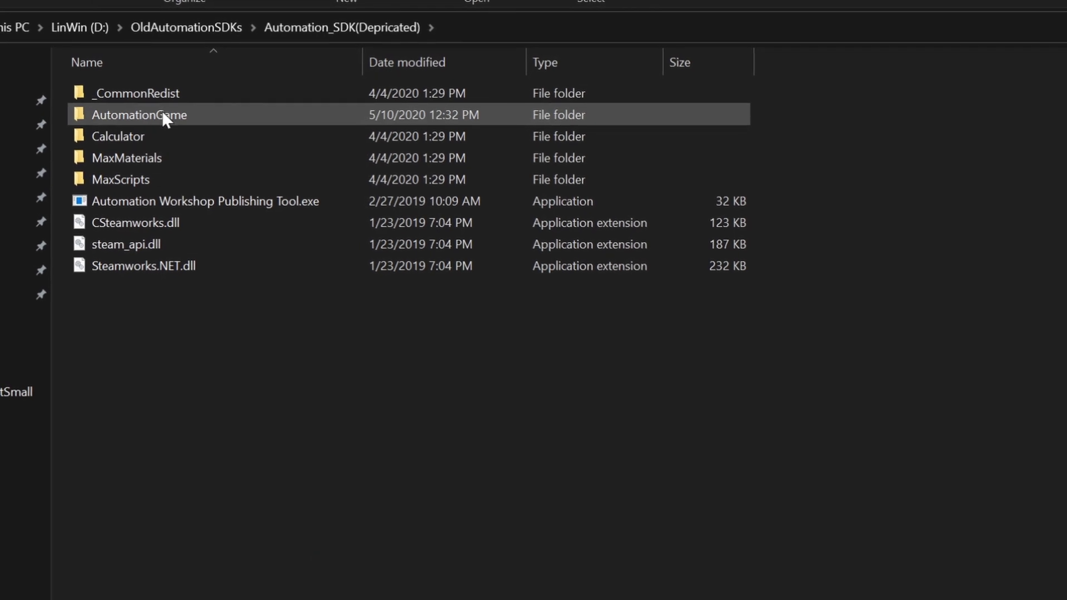
- In AutomationGame\Plugins of Automation_SDK(Depricated), rename the bmperbar_revamp folder to dont_rename_mods_like_this
{"action": "double_click", "coordinate": [163, 112]}
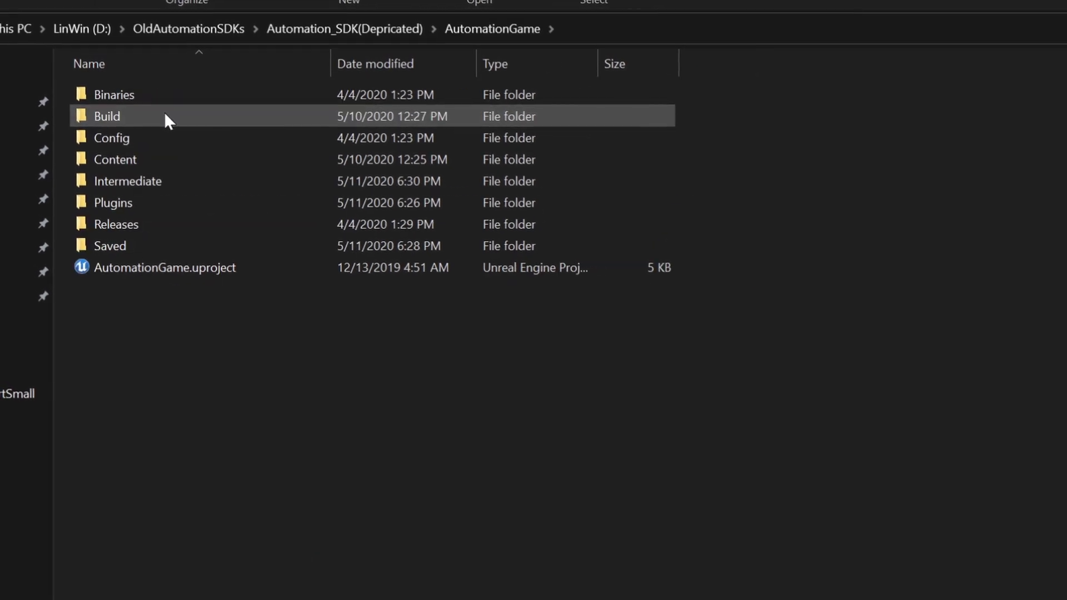
{"action": "double_click", "coordinate": [116, 203]}
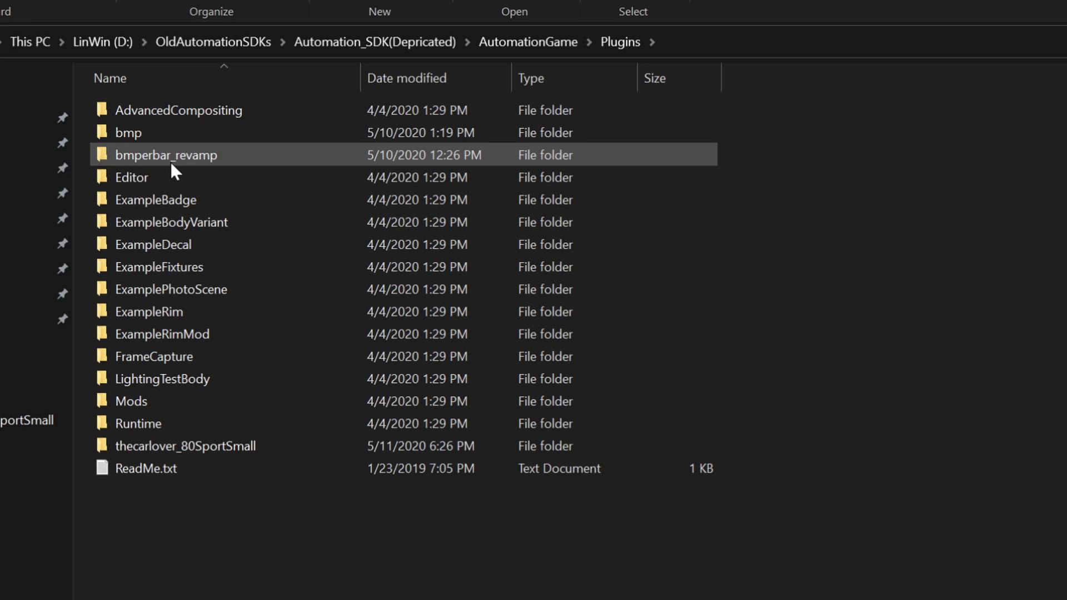
{"action": "left_click", "coordinate": [171, 161]}
{"action": "left_click", "coordinate": [168, 156]}
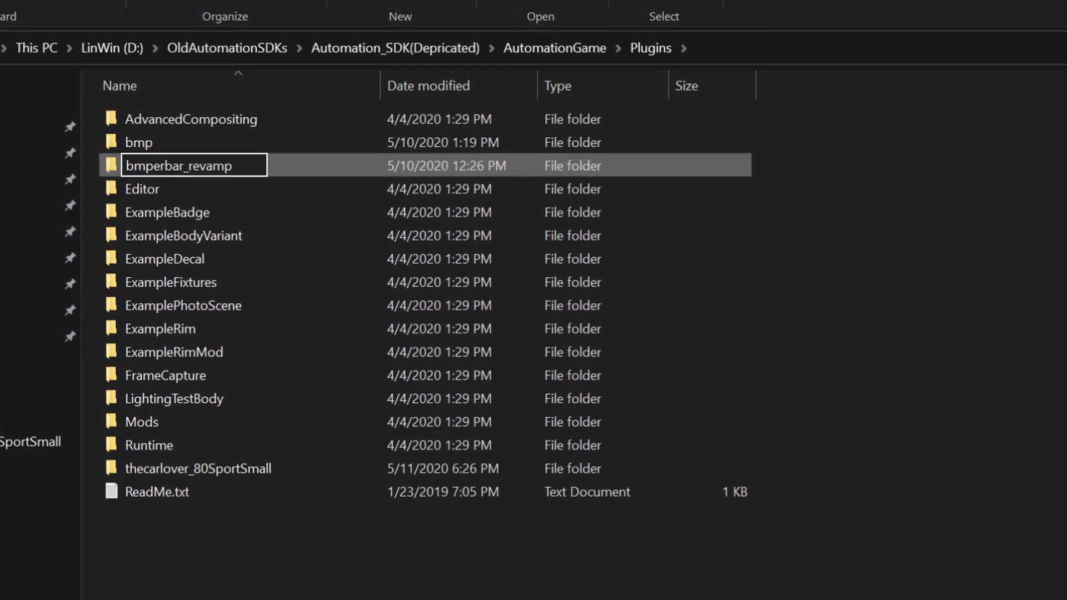
{"action": "type", "text": "_a"}
{"action": "key", "text": "BackSpace"}
{"action": "key", "text": "BackSpace"}
{"action": "key", "text": "BackSpace"}
{"action": "key", "text": "BackSpace"}
{"action": "key", "text": "BackSpace"}
{"action": "key", "text": "BackSpace"}
{"action": "key", "text": "BackSpace"}
{"action": "key", "text": "BackSpace"}
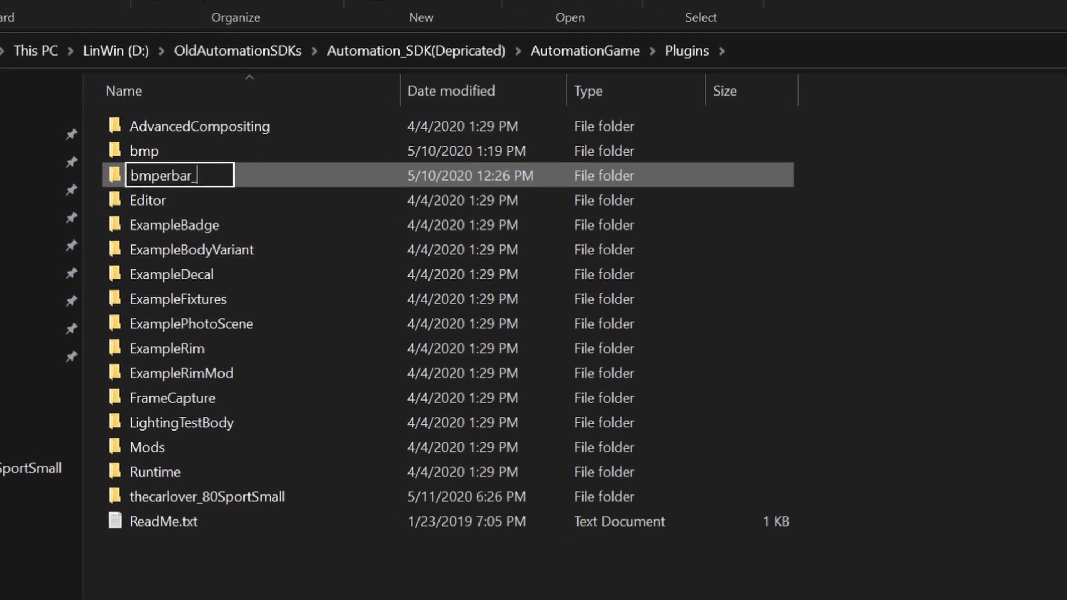
{"action": "key", "text": "BackSpace"}
{"action": "key", "text": "BackSpace"}
{"action": "key", "text": "BackSpace"}
{"action": "key", "text": "BackSpace"}
{"action": "key", "text": "BackSpace"}
{"action": "key", "text": "BackSpace"}
{"action": "key", "text": "BackSpace"}
{"action": "key", "text": "BackSpace"}
{"action": "key", "text": "BackSpace"}
{"action": "type", "text": "don't"}
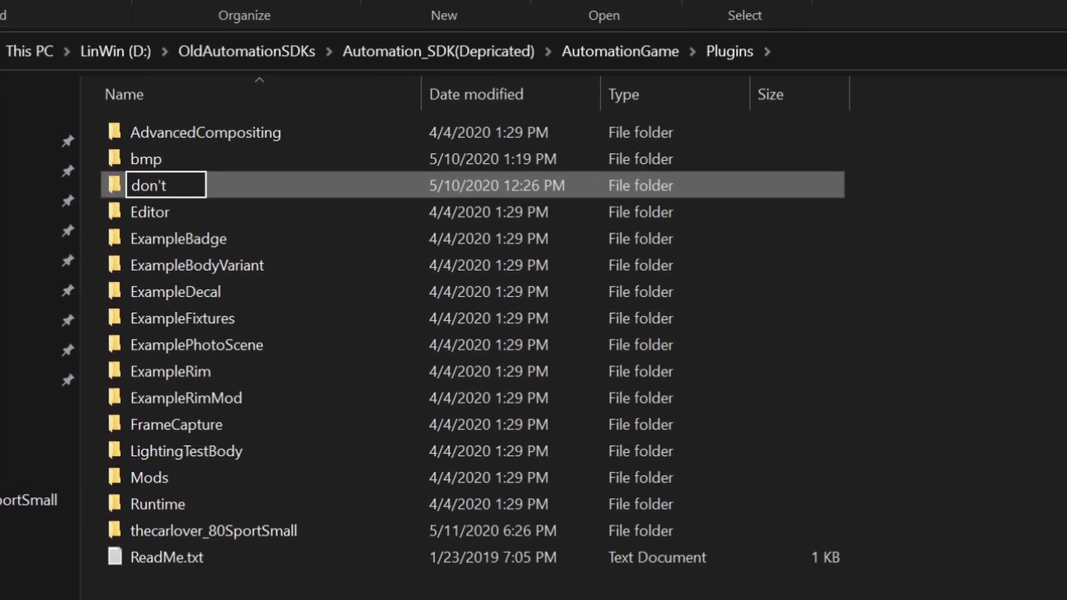
{"action": "key", "text": "BackSpace"}
{"action": "key", "text": "BackSpace"}
{"action": "type", "text": "t_rename_"}
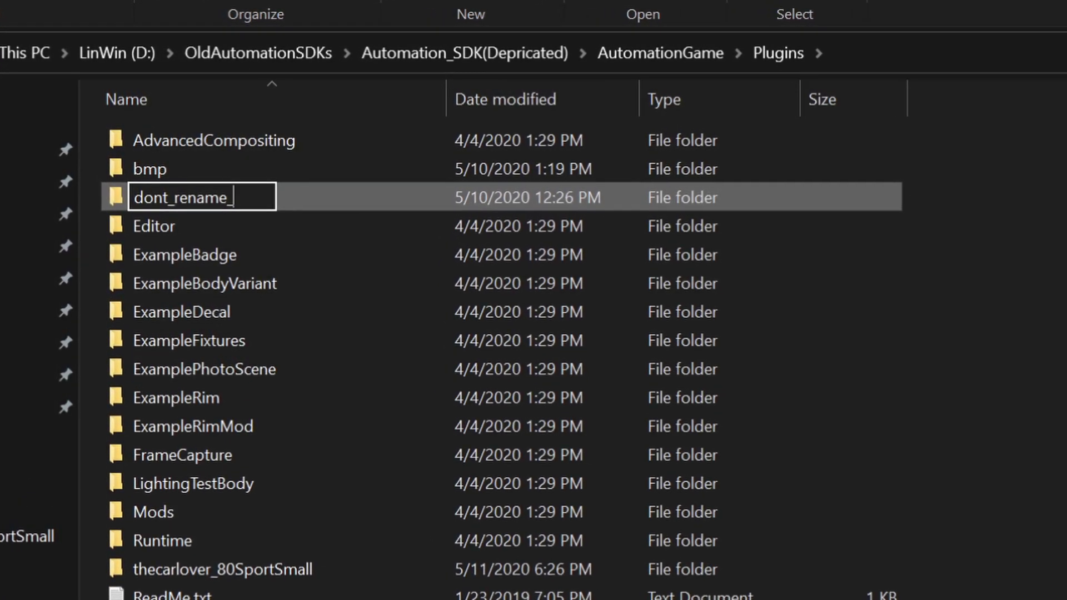
{"action": "type", "text": "mods_like_mods_like_"}
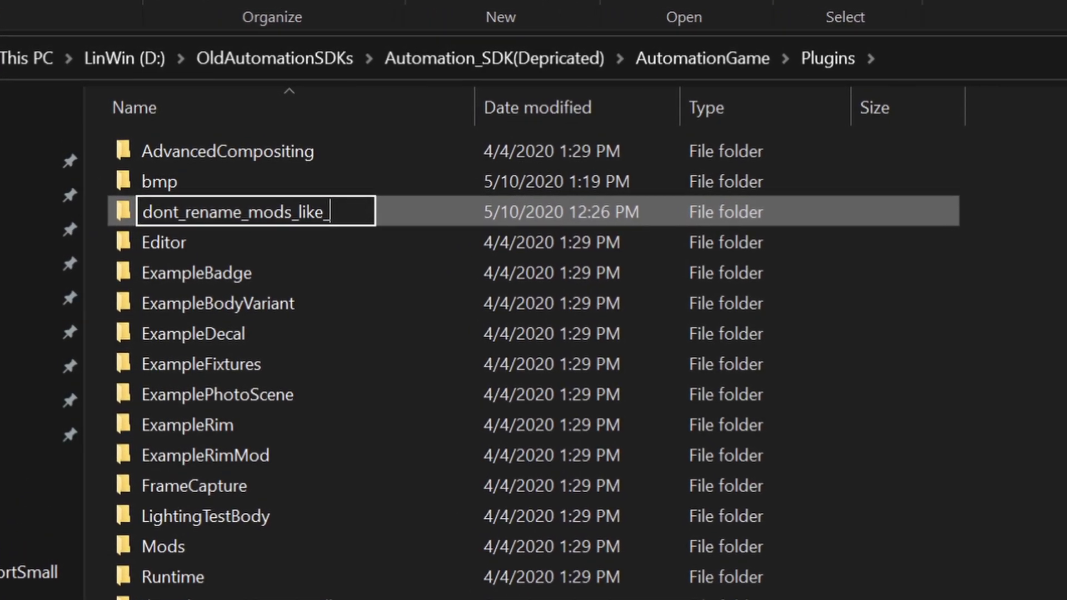
{"action": "type", "text": "this"}
{"action": "key", "text": "Return"}
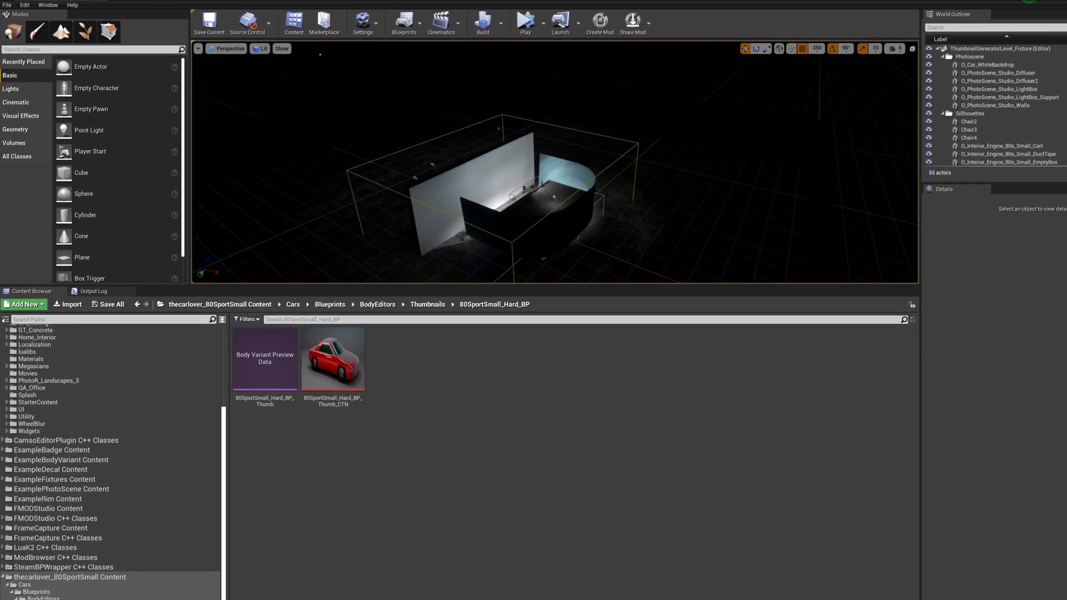
- Open the 80SportSmall_Hard_BP_Thumb preview data asset from the Cars/Blueprints/BodyEditors/Thumbnails/80SportSmall_Hard_BP folder of thecarlover_80SportSmall Content
{"action": "scroll", "coordinate": [133, 454], "scroll_direction": "up", "scroll_amount": 1}
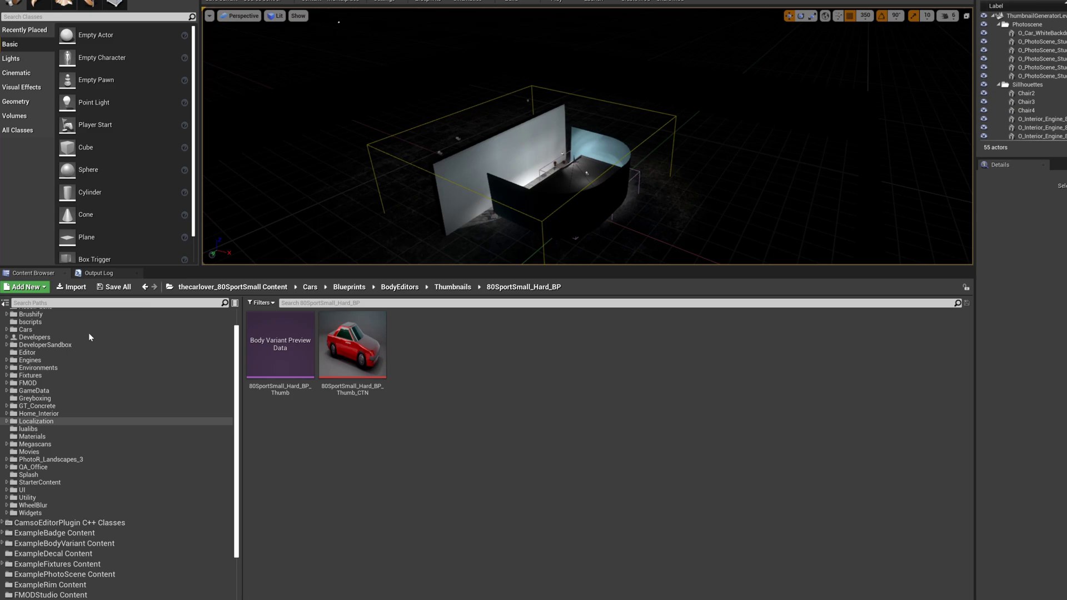
{"action": "scroll", "coordinate": [78, 331], "scroll_direction": "up", "scroll_amount": 2}
{"action": "left_click", "coordinate": [27, 313]}
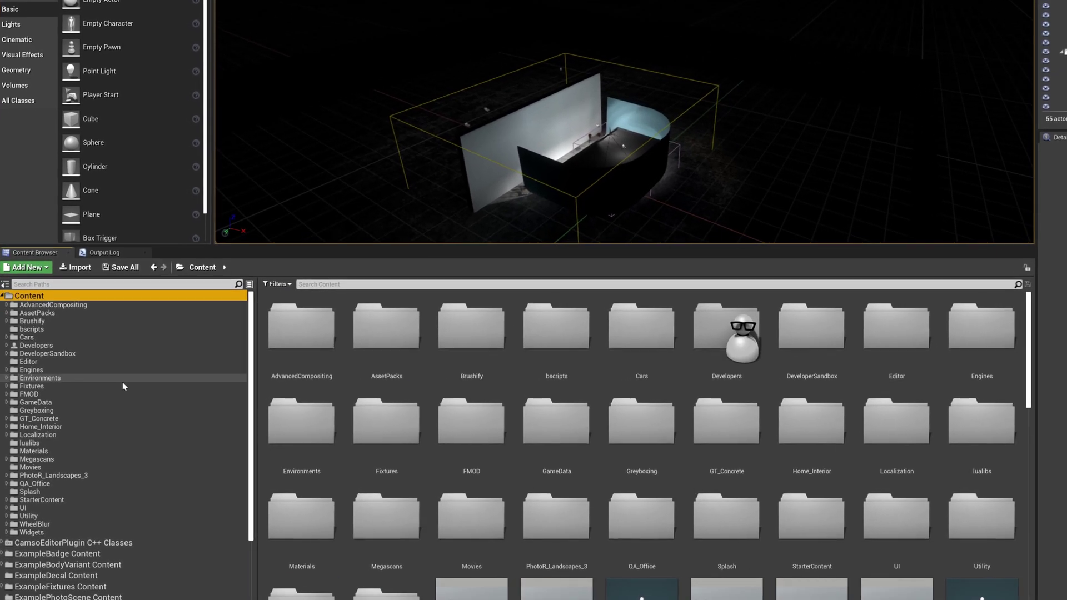
{"action": "scroll", "coordinate": [195, 483], "scroll_direction": "down", "scroll_amount": 5}
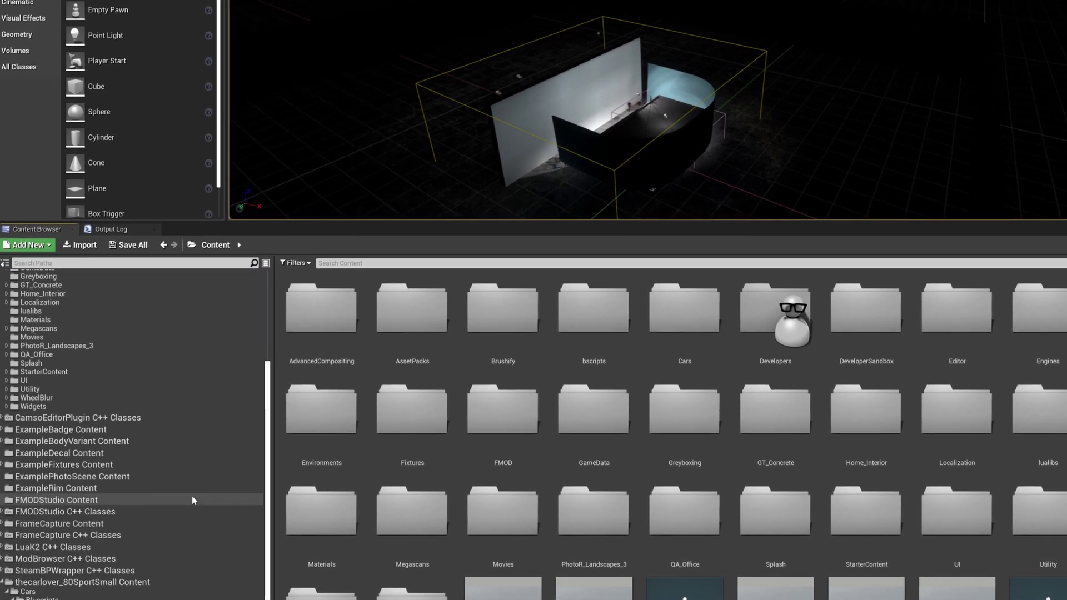
{"action": "left_click", "coordinate": [189, 581]}
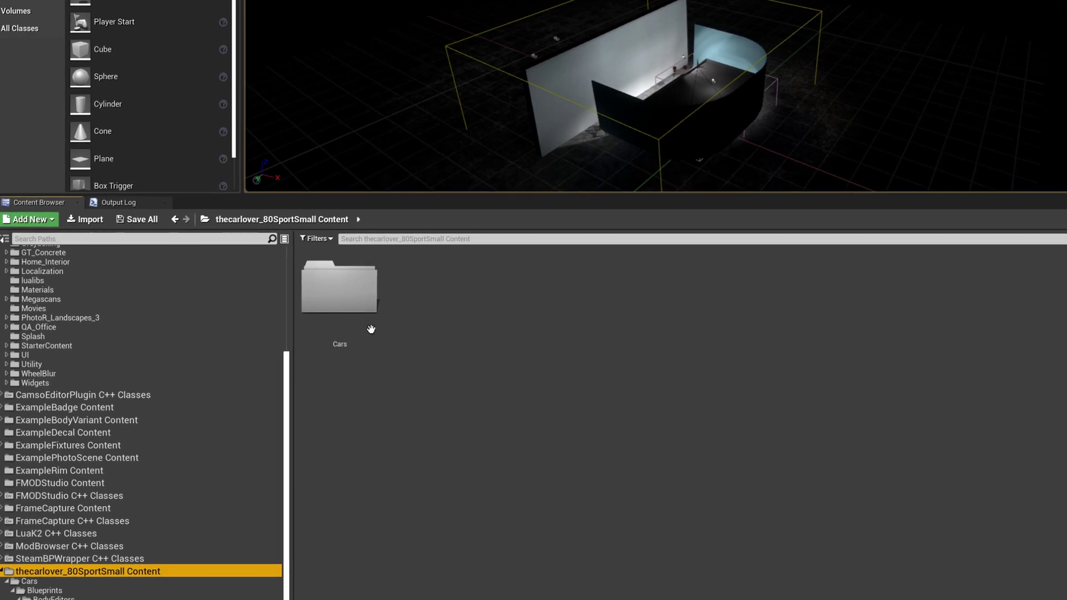
{"action": "double_click", "coordinate": [366, 284]}
{"action": "left_click", "coordinate": [359, 289]}
{"action": "double_click", "coordinate": [359, 289]}
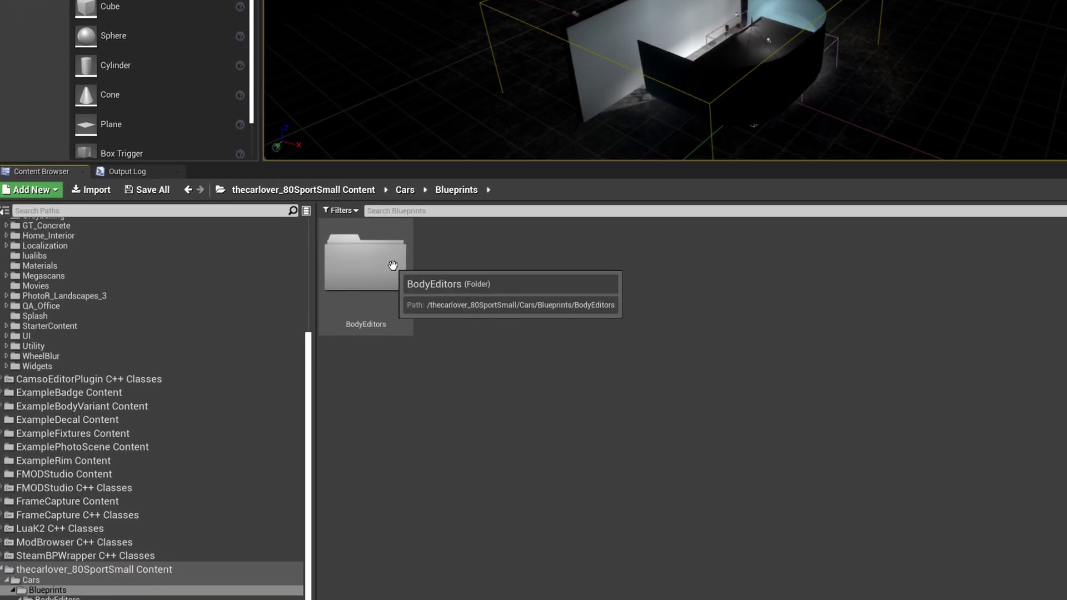
{"action": "double_click", "coordinate": [392, 265]}
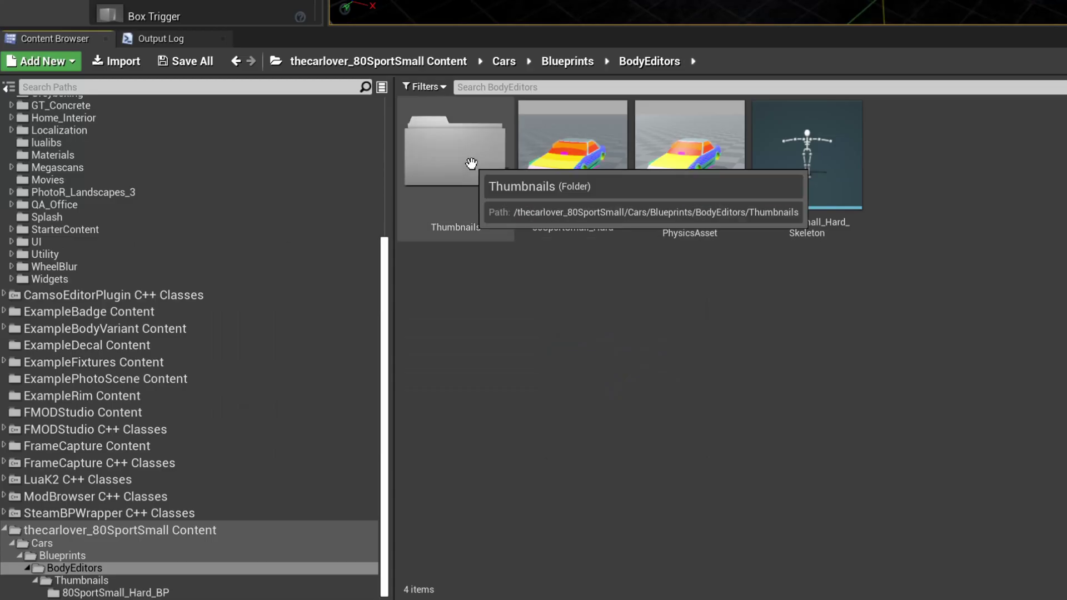
{"action": "double_click", "coordinate": [115, 369]}
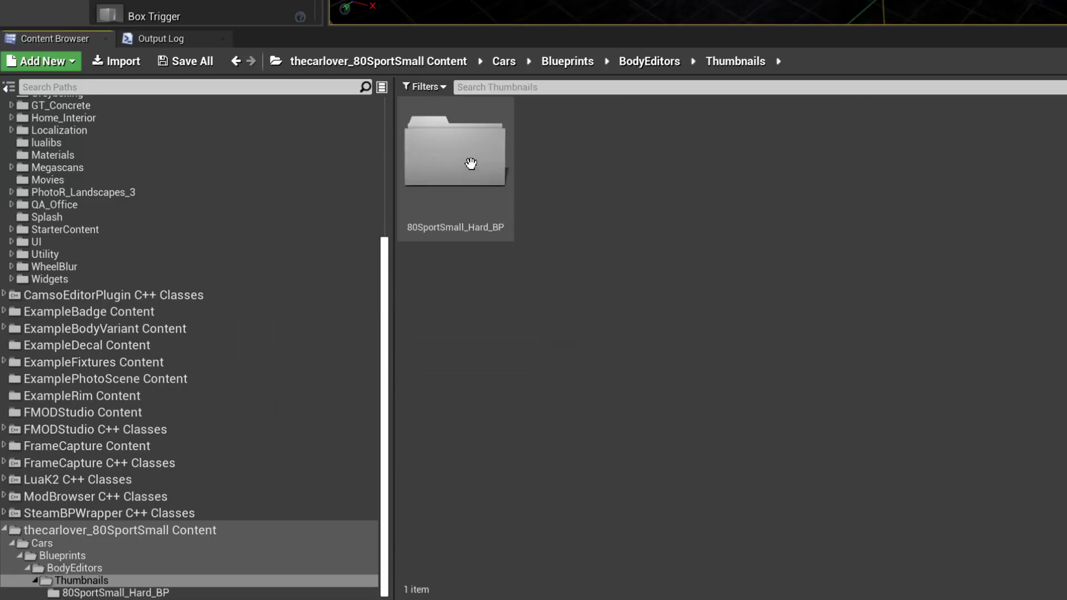
{"action": "double_click", "coordinate": [471, 163]}
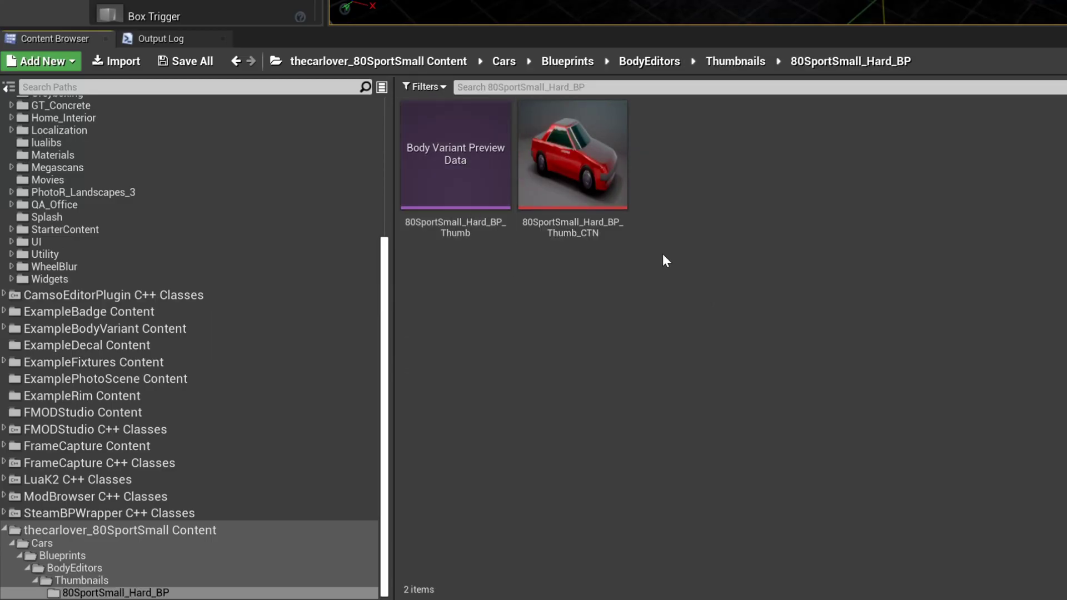
{"action": "double_click", "coordinate": [443, 141]}
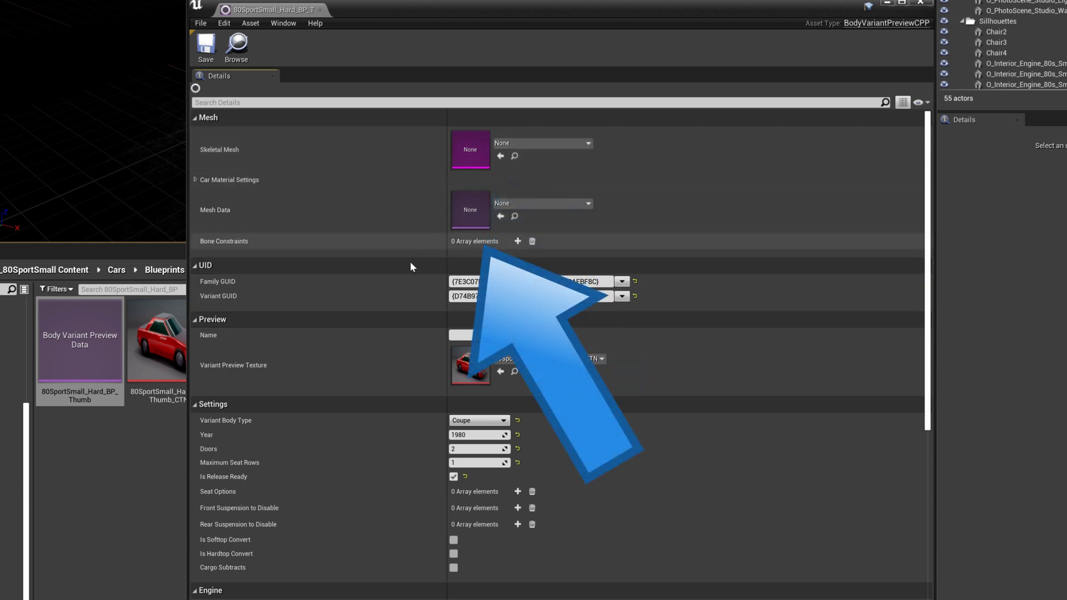
- Expand the chassis Vertical Position and Front settings and examine the preview data's wheel, aero and legacy class values
{"action": "scroll", "coordinate": [406, 294], "scroll_direction": "down", "scroll_amount": 10}
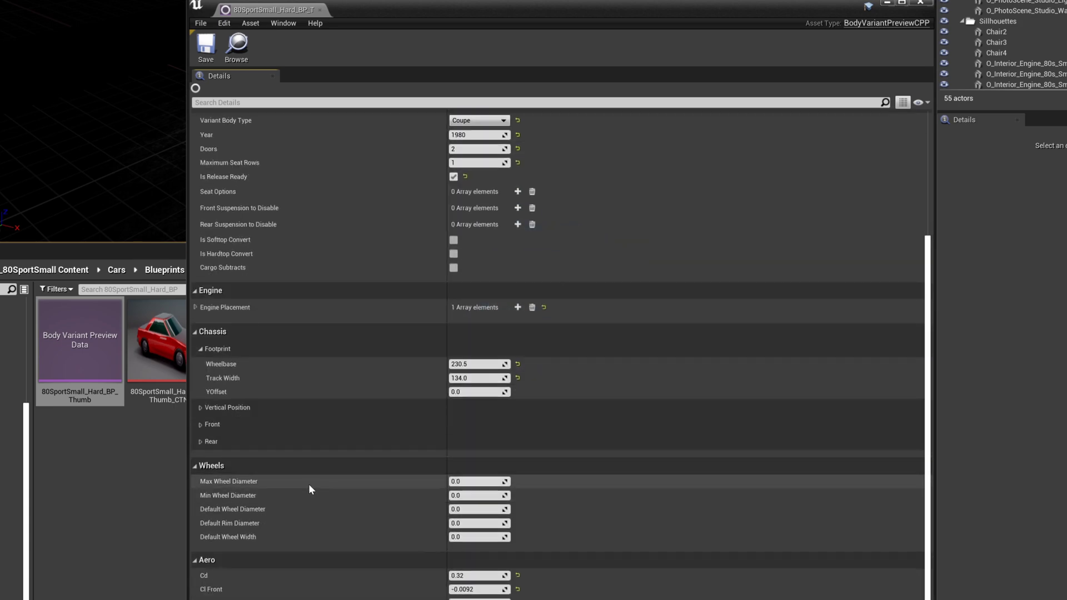
{"action": "left_click", "coordinate": [200, 408]}
{"action": "left_click", "coordinate": [201, 452]}
{"action": "scroll", "coordinate": [436, 417], "scroll_direction": "down", "scroll_amount": 2}
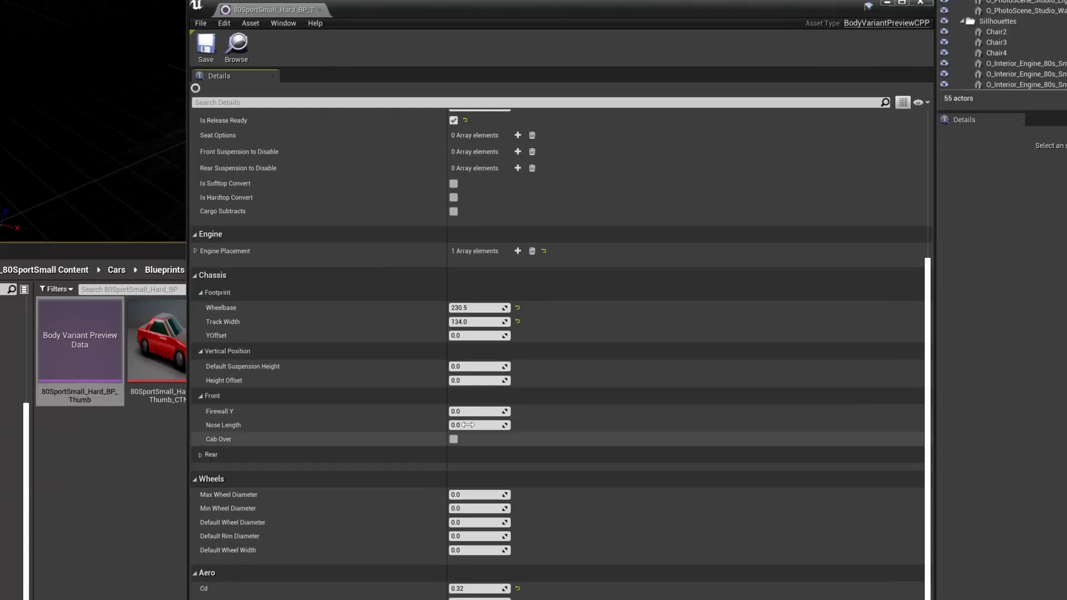
{"action": "scroll", "coordinate": [278, 519], "scroll_direction": "down", "scroll_amount": 10}
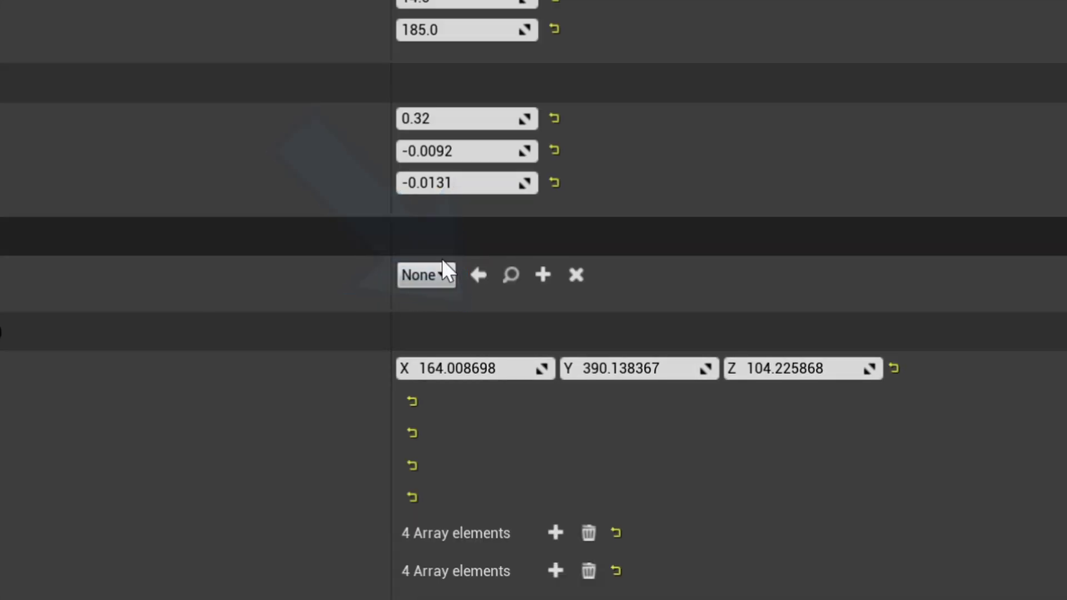
- Set the legacy class Body Variant to 80SportSmall_Hard_BP and minimize the preview data editor
{"action": "left_click", "coordinate": [443, 274]}
{"action": "type", "text": "80SportSmall_Hard_BP"}
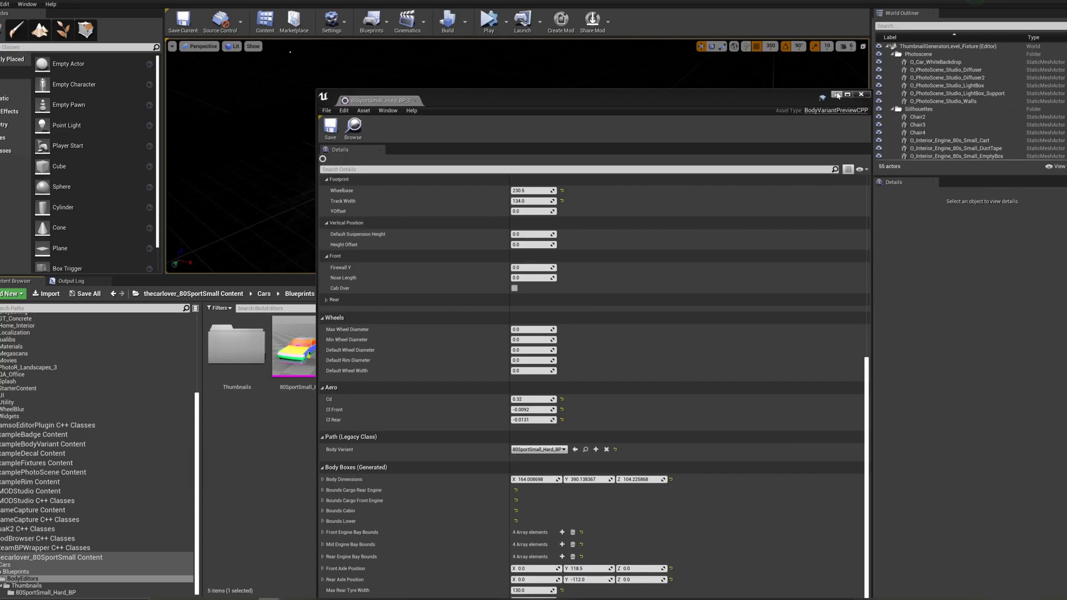
{"action": "left_click", "coordinate": [837, 96]}
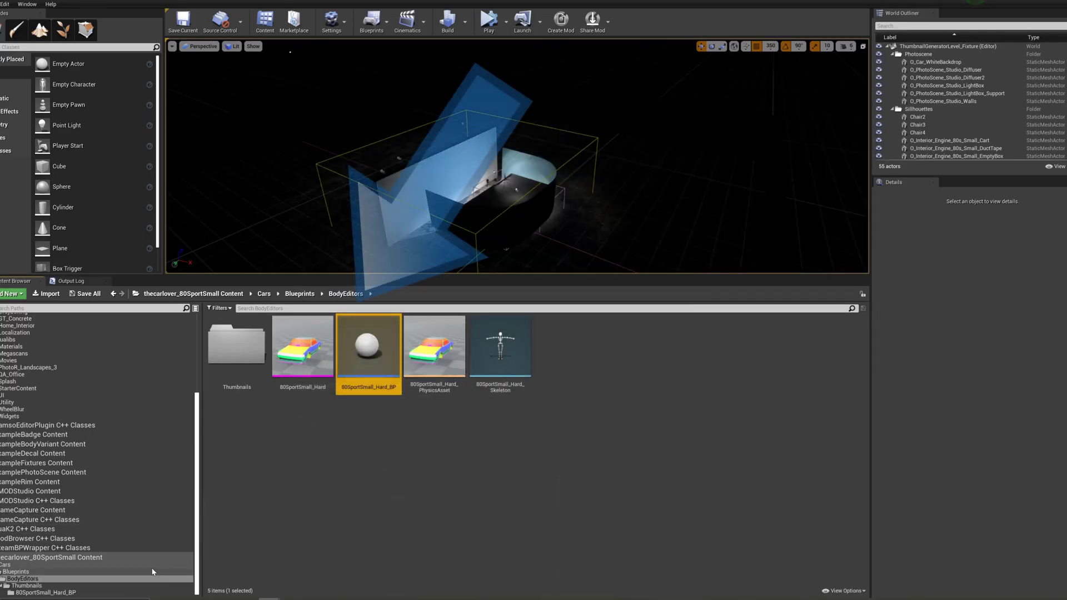
{"action": "mouse_move", "coordinate": [364, 350]}
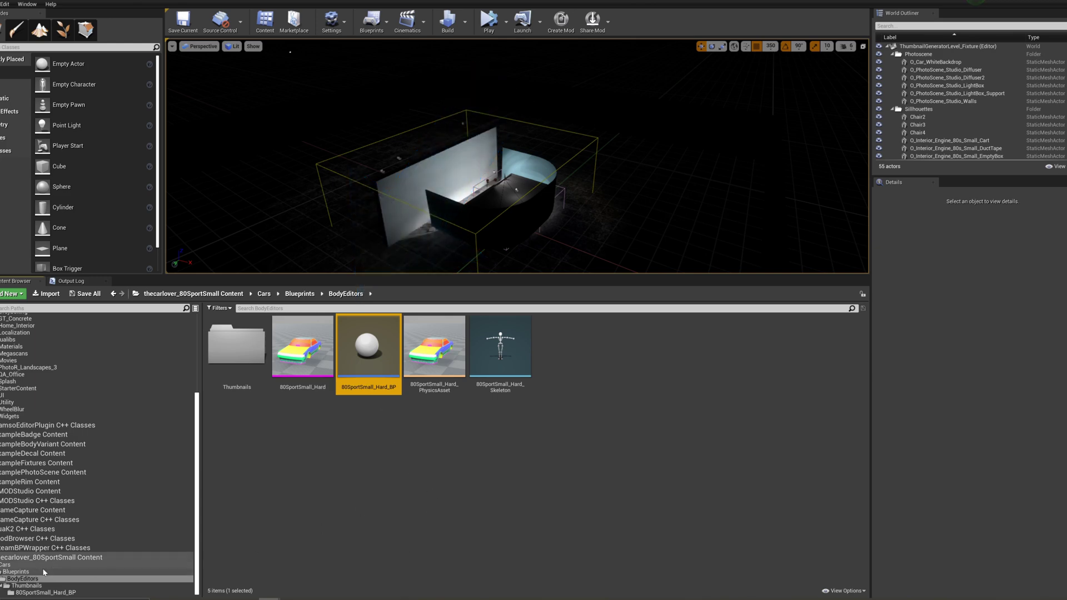
- Force-delete the 80SportSmall_Hard_BP_Thumb and 80SportSmall_Hard_BP_Thumb_CTN assets from the Thumbnails/80SportSmall_Hard_BP folder and return to the BodyEditors folder
{"action": "left_click", "coordinate": [48, 591]}
{"action": "left_click", "coordinate": [259, 361]}
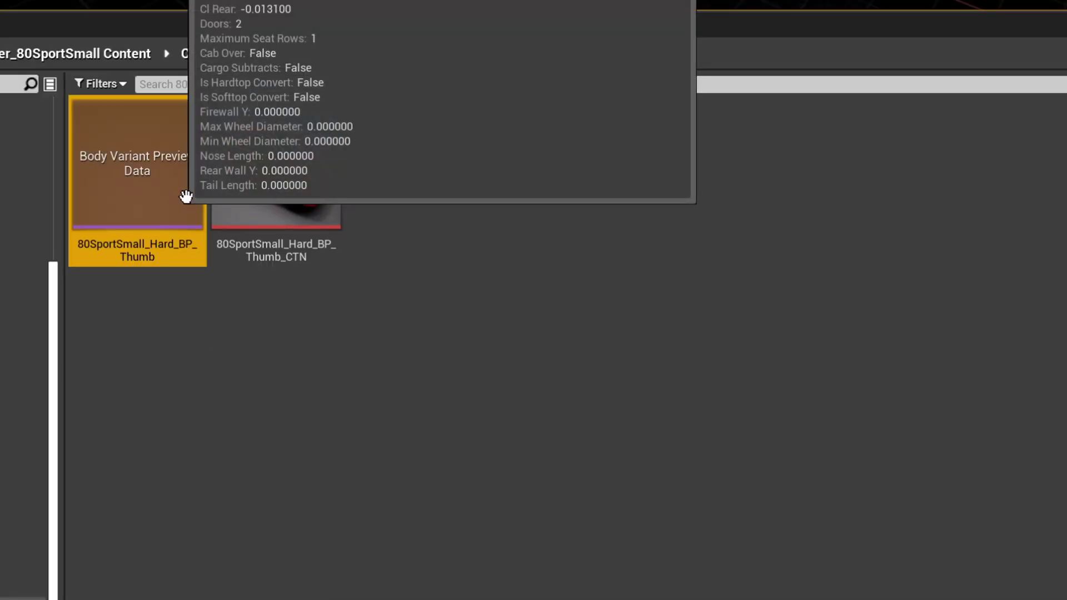
{"action": "left_click", "coordinate": [280, 191], "text": "ctrl"}
{"action": "key", "text": "Delete"}
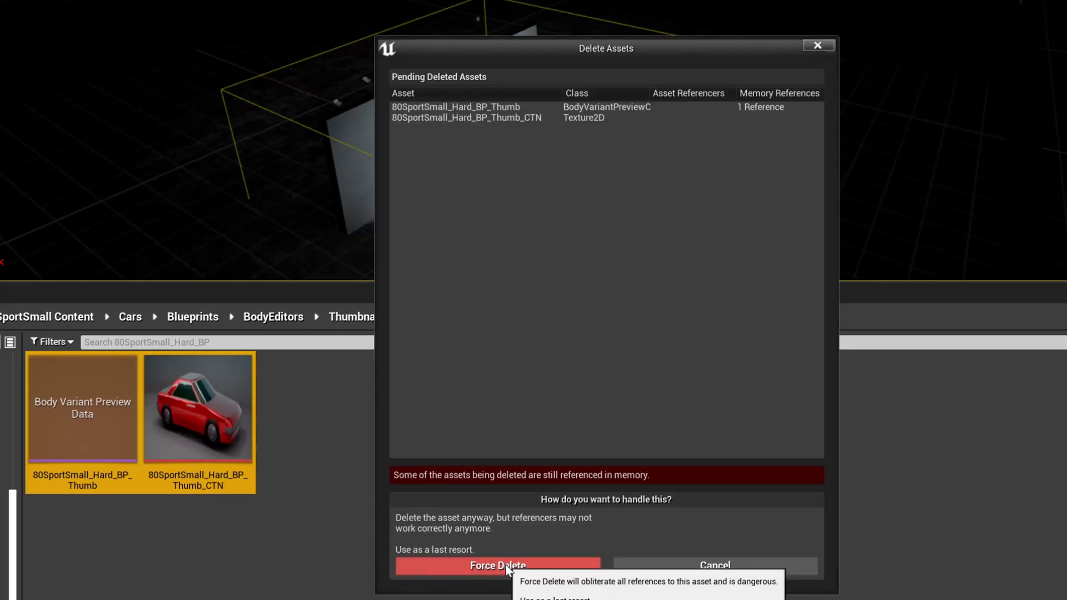
{"action": "left_click", "coordinate": [499, 564]}
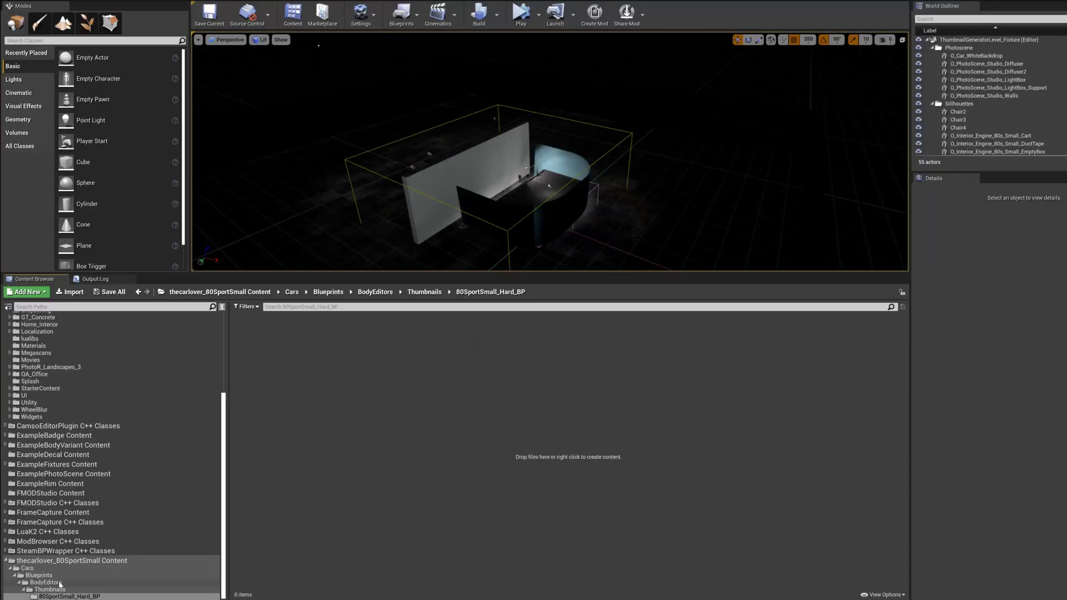
{"action": "key", "text": "alt+Left"}
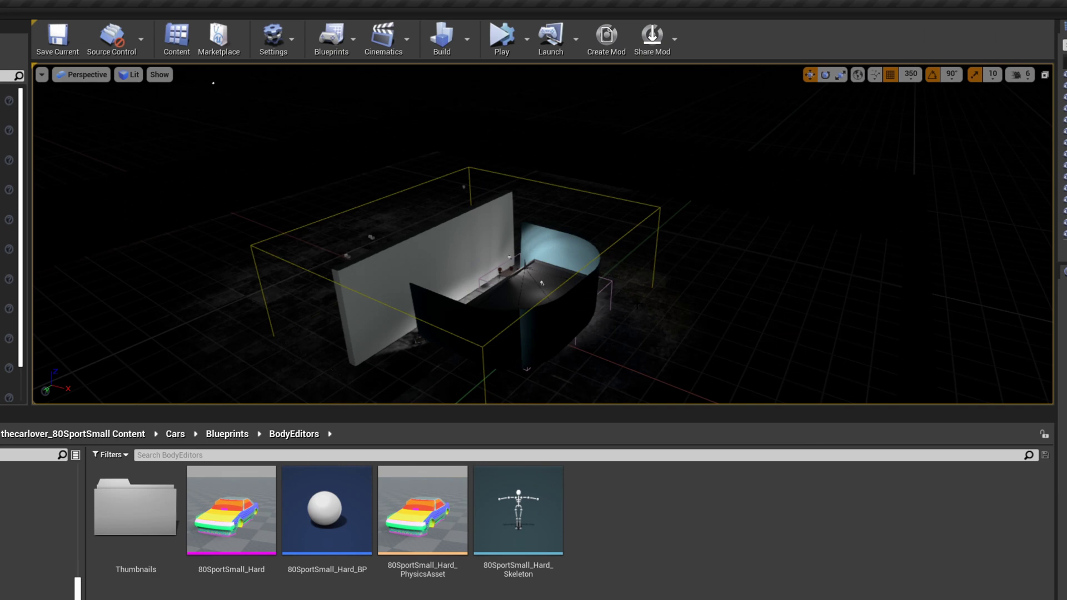
- Search all Content levels for "car" and open the ThumbnailGeneratorLevel_Car level
{"action": "left_click", "coordinate": [461, 306]}
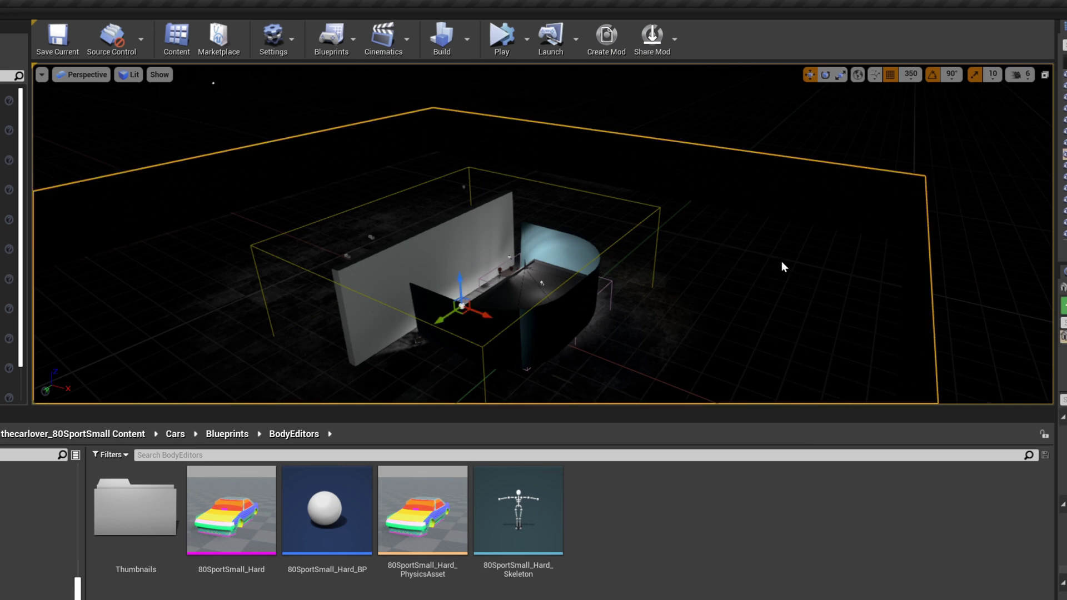
{"action": "key", "text": "ctrl+o"}
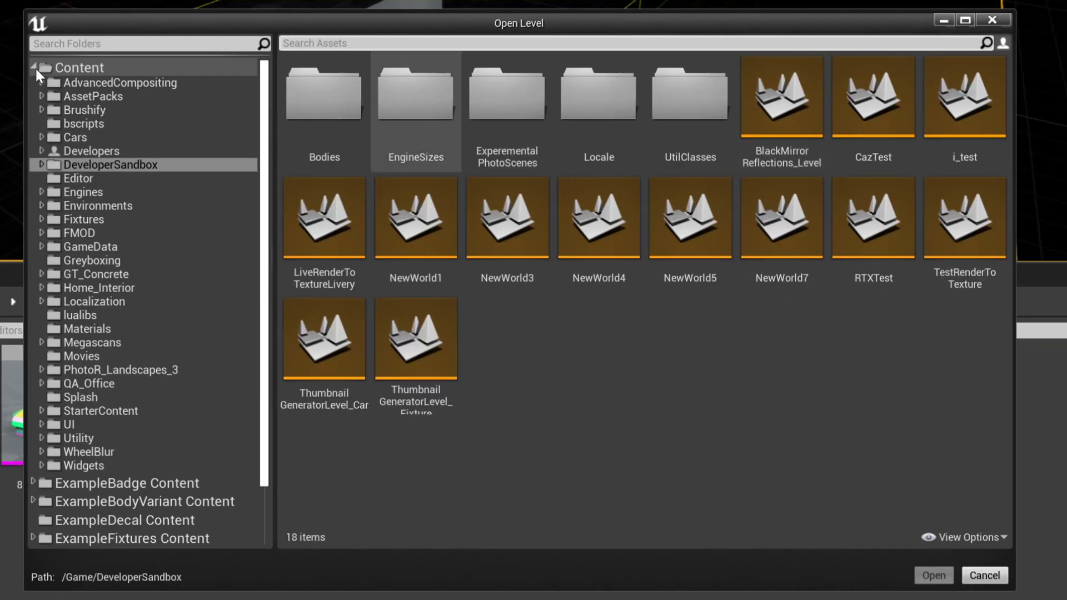
{"action": "left_click", "coordinate": [81, 67]}
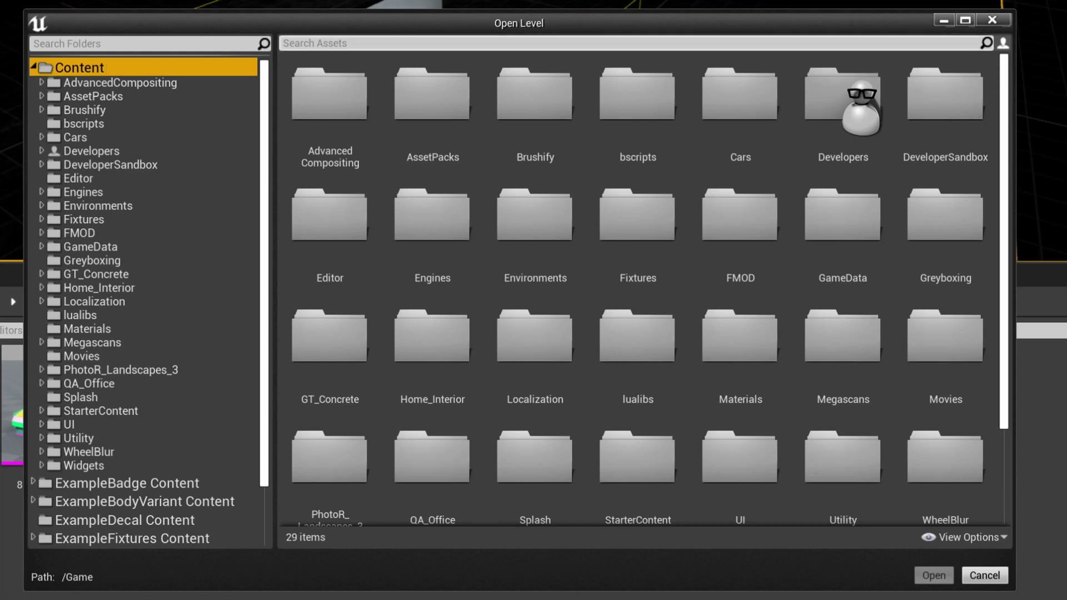
{"action": "left_click", "coordinate": [283, 42]}
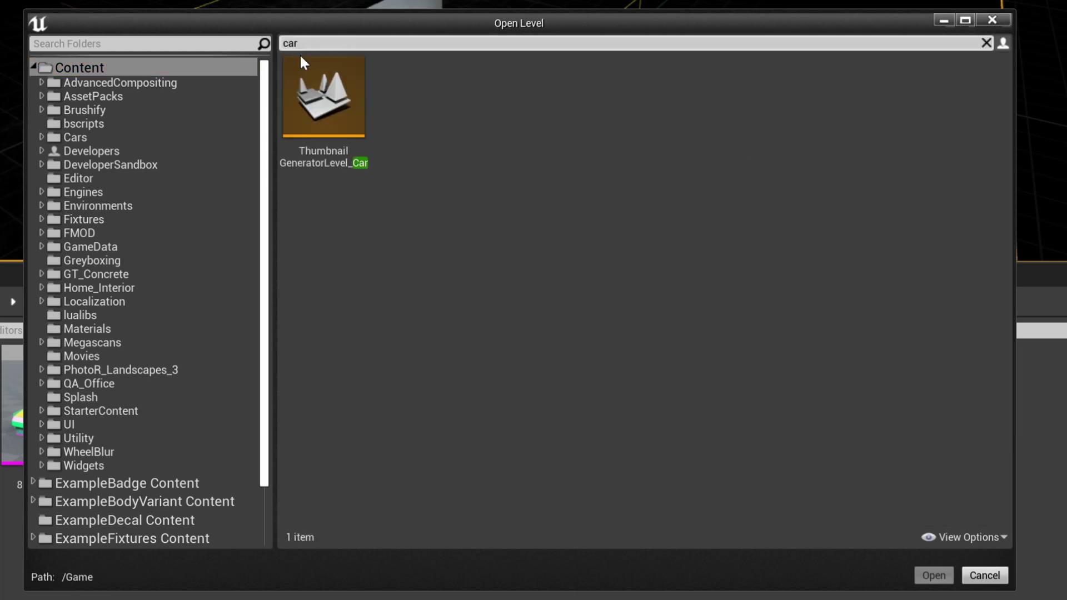
{"action": "left_click", "coordinate": [302, 102]}
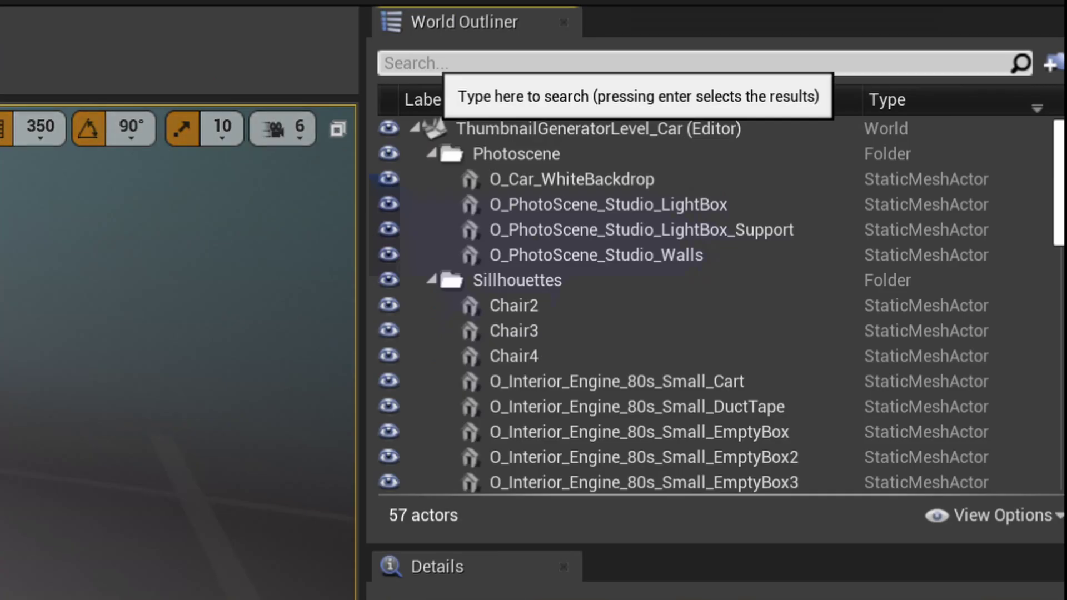
- Filter the level's actors by "blu", start simulating the level, and select the A_BodyEditSceneBluetility actor
{"action": "left_click", "coordinate": [894, 25]}
{"action": "type", "text": "blu"}
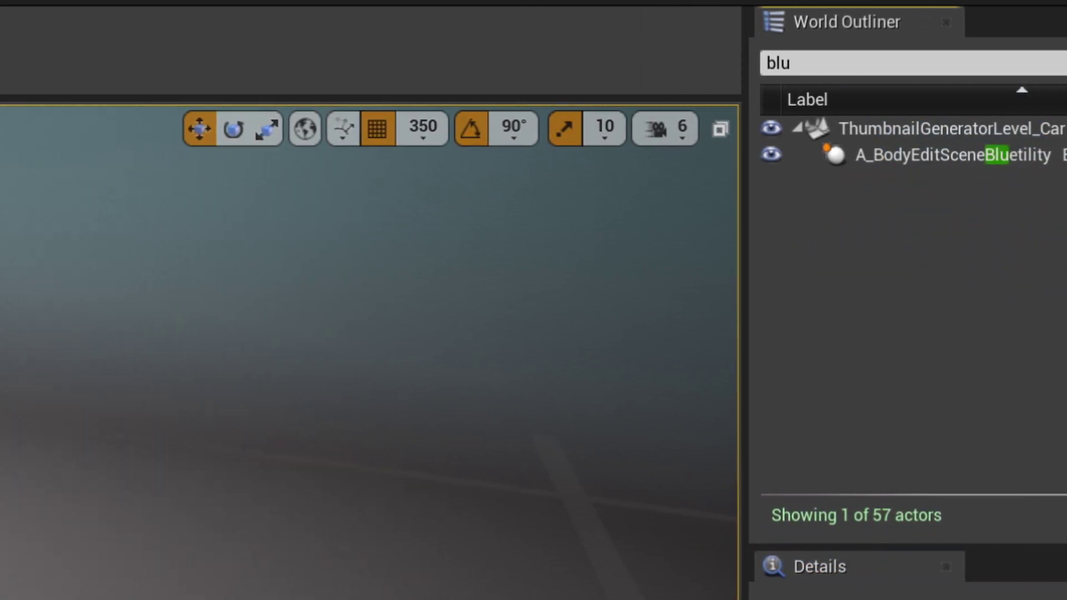
{"action": "left_click", "coordinate": [175, 50]}
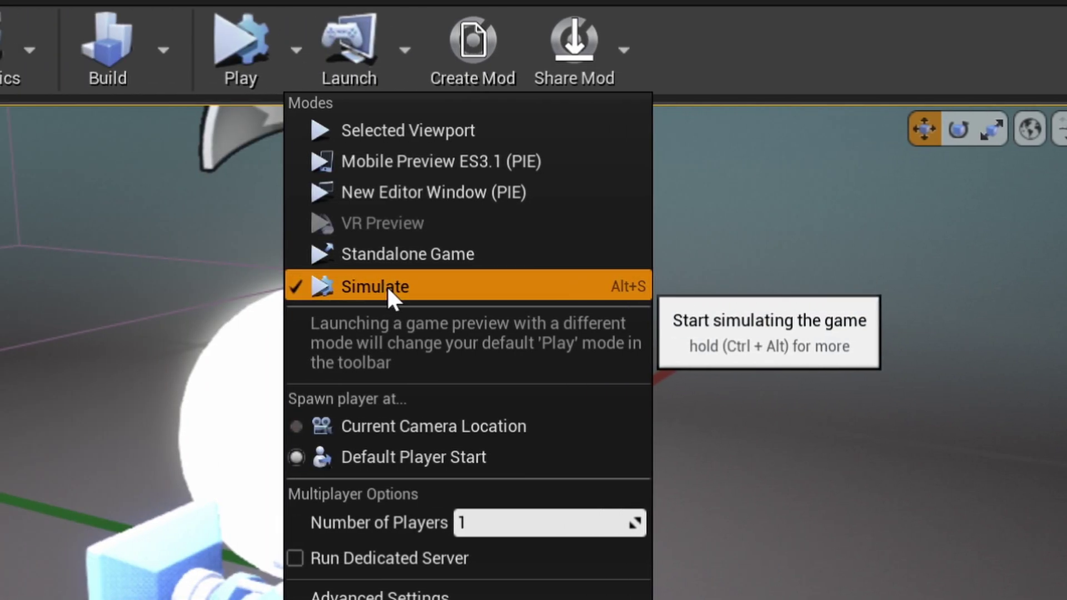
{"action": "left_click", "coordinate": [386, 285]}
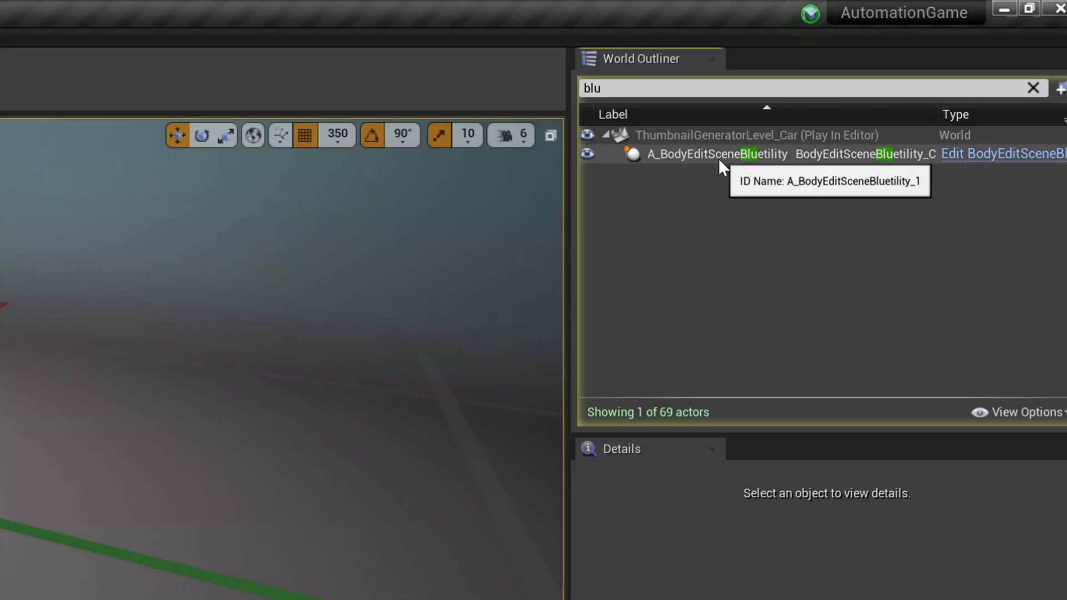
{"action": "left_click", "coordinate": [718, 158]}
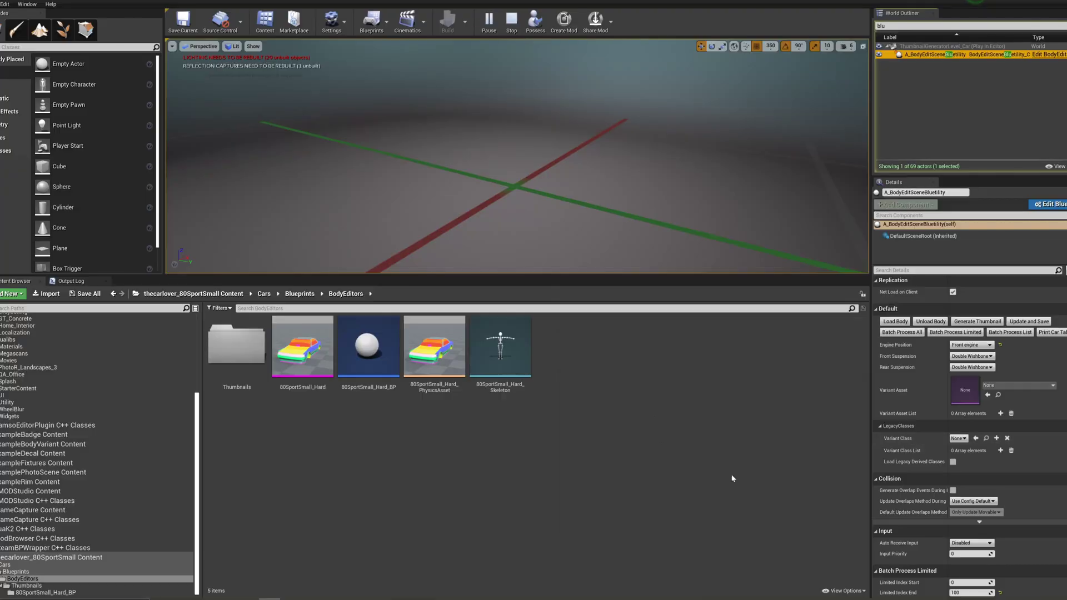
- Assign 80SportSmall_Hard_BP as the legacy Variant Class and as a new Variant Class List element, and enable Load Legacy Derived Classes
{"action": "left_click", "coordinate": [383, 376]}
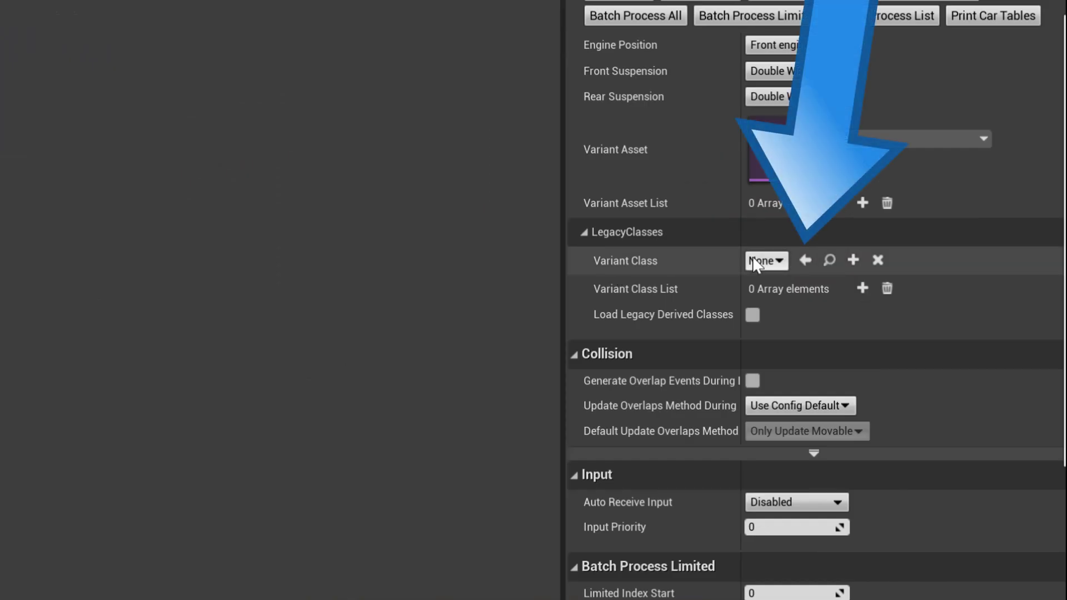
{"action": "left_click", "coordinate": [805, 261]}
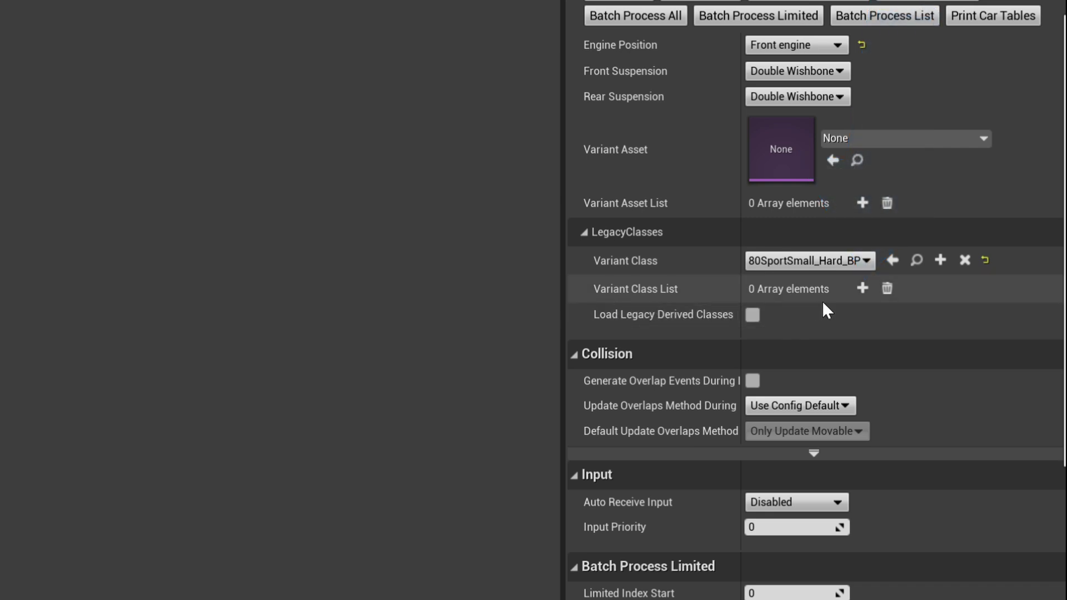
{"action": "left_click", "coordinate": [865, 291]}
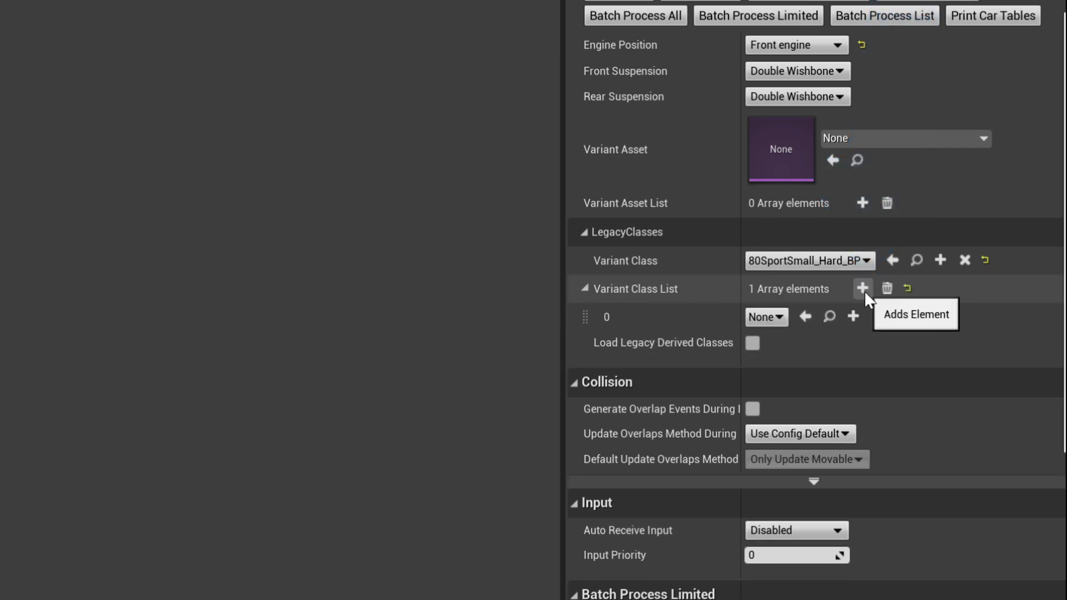
{"action": "left_click", "coordinate": [805, 317]}
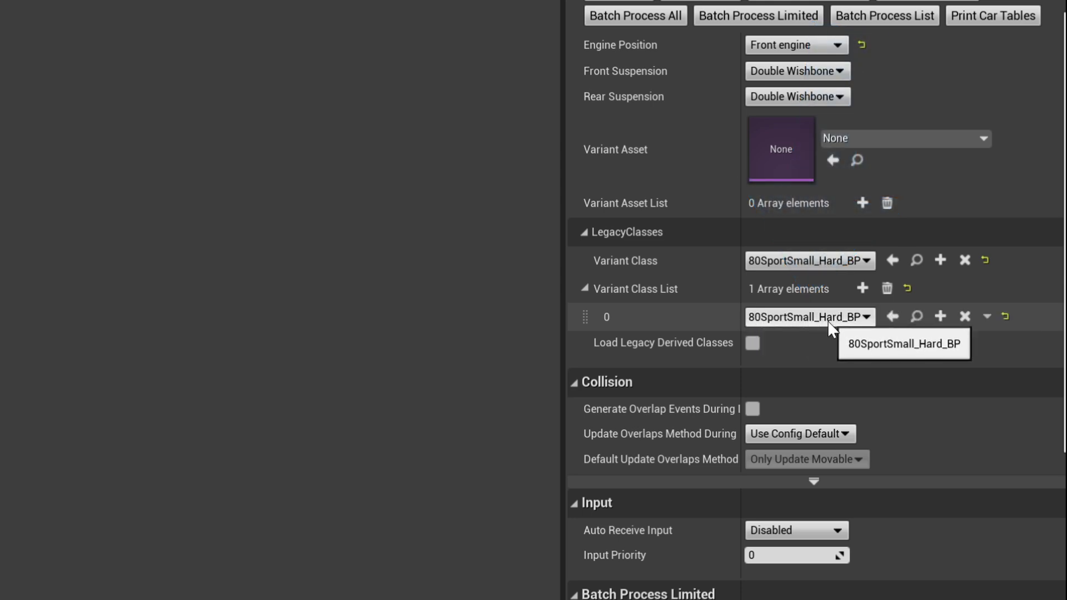
{"action": "left_click", "coordinate": [752, 343]}
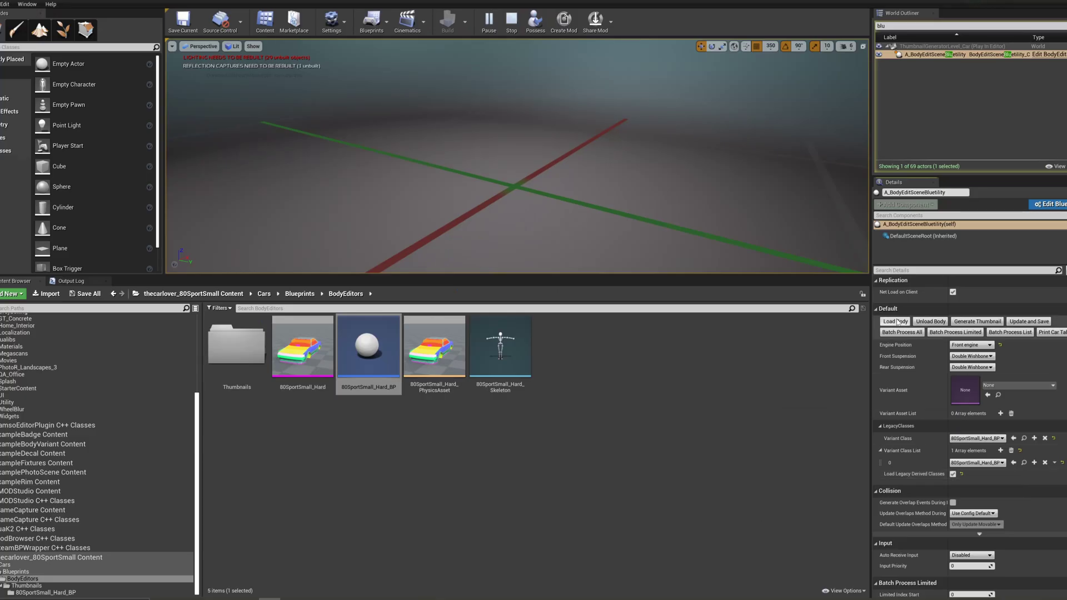
- Load the car body into the scene and run Update and Save from the A_BodyEditSceneBluetility actor
{"action": "left_click", "coordinate": [895, 321]}
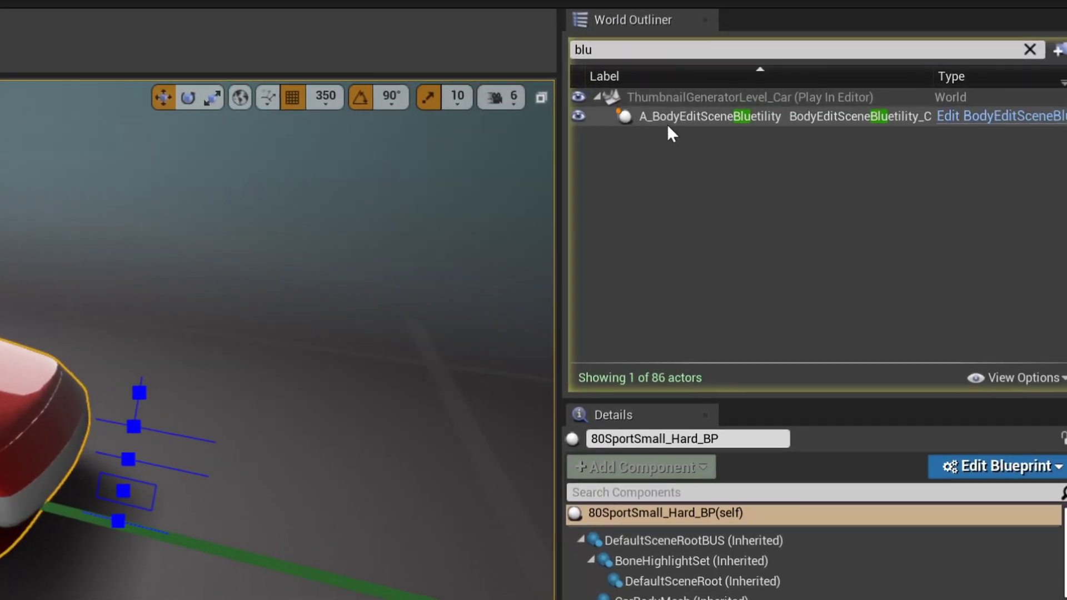
{"action": "left_click", "coordinate": [667, 122]}
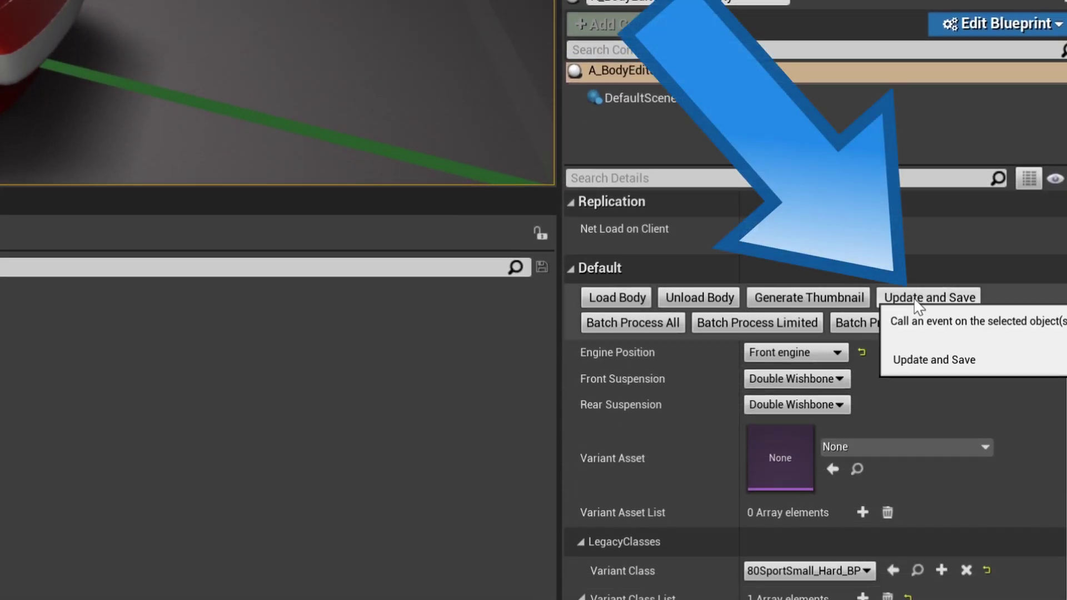
{"action": "left_click", "coordinate": [922, 298]}
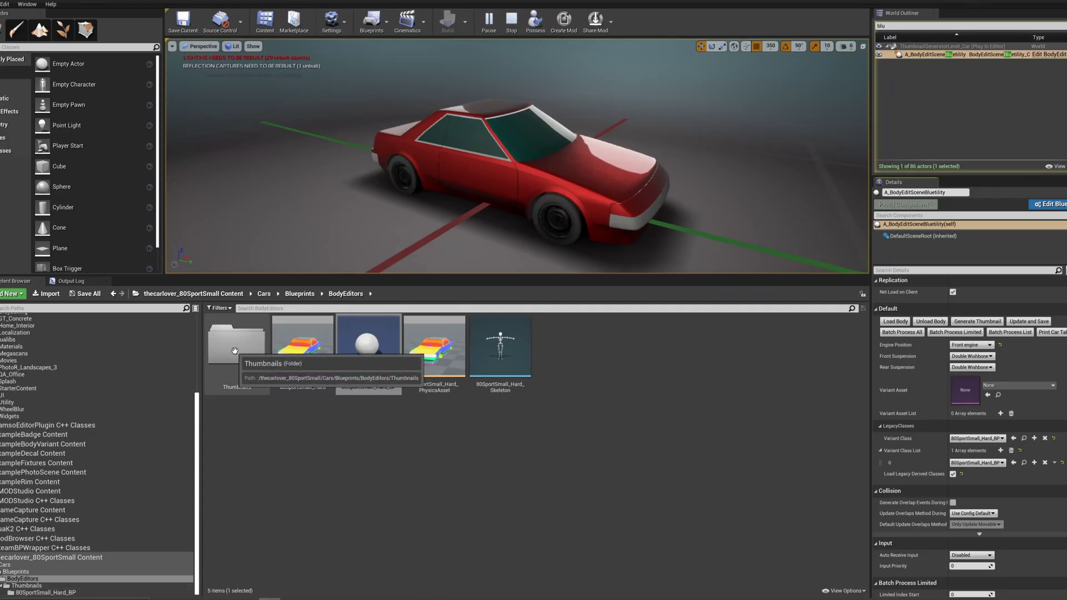
- Open the Thumbnails/80SportSmall_Hard_BP folder and check the generated preview data, thumbnail texture and mesh data assets
{"action": "double_click", "coordinate": [235, 351]}
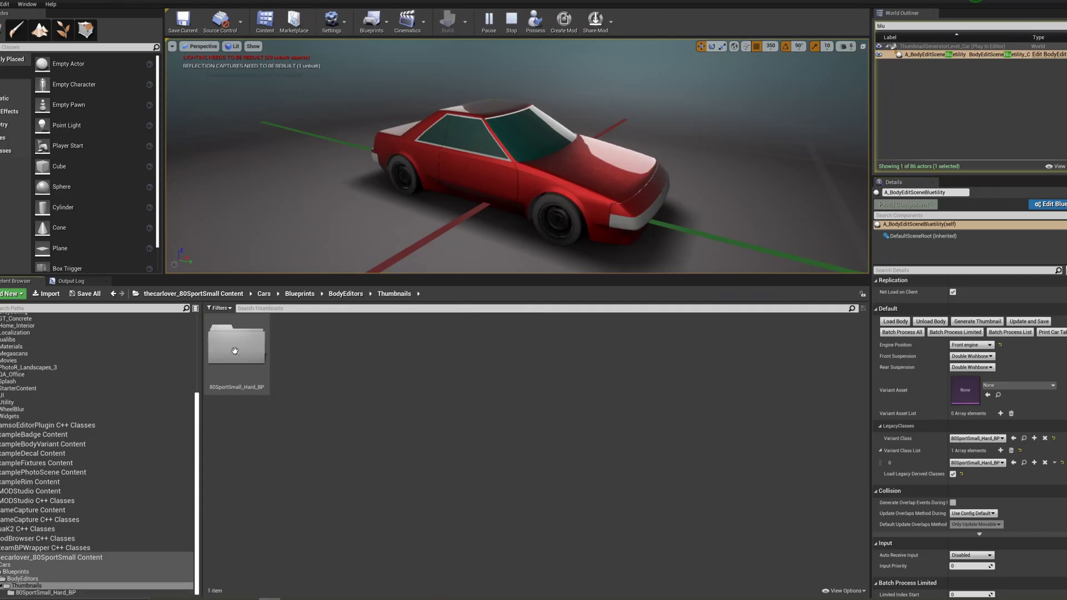
{"action": "double_click", "coordinate": [234, 350]}
{"action": "left_click", "coordinate": [235, 358]}
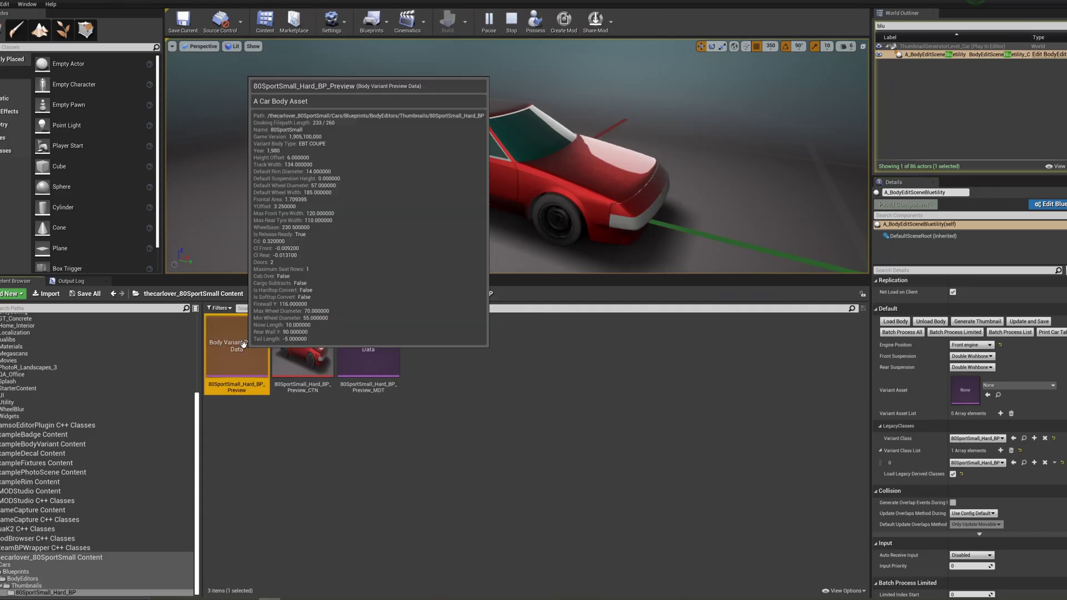
{"action": "left_click", "coordinate": [288, 346]}
{"action": "left_click", "coordinate": [366, 347]}
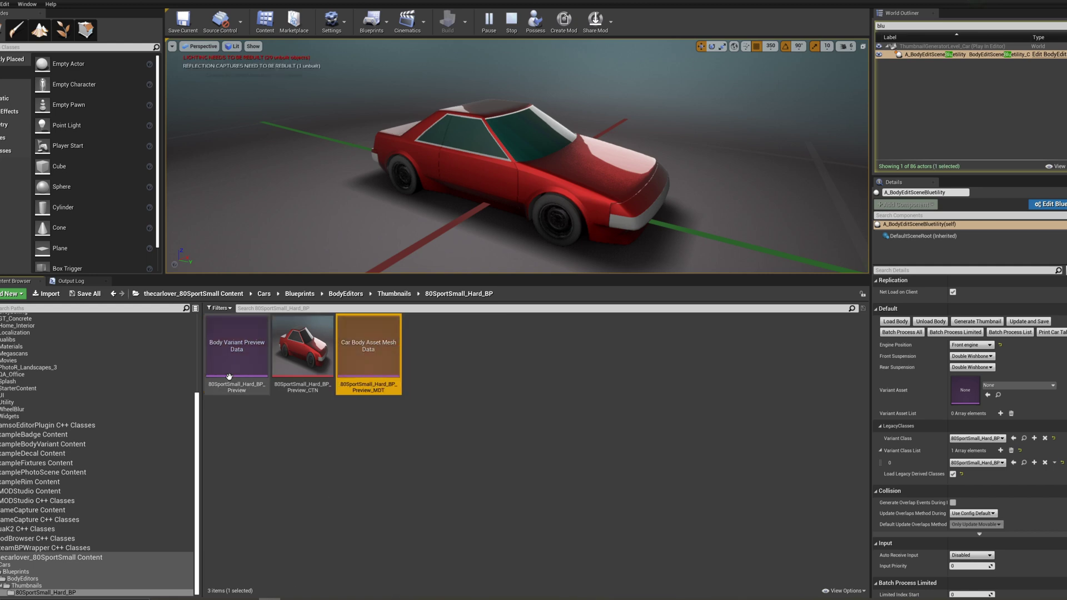
- Open the 80SportSmall_Hard_BP_Preview data asset and examine its mesh, UID, settings, chassis and wheel values
{"action": "double_click", "coordinate": [228, 343]}
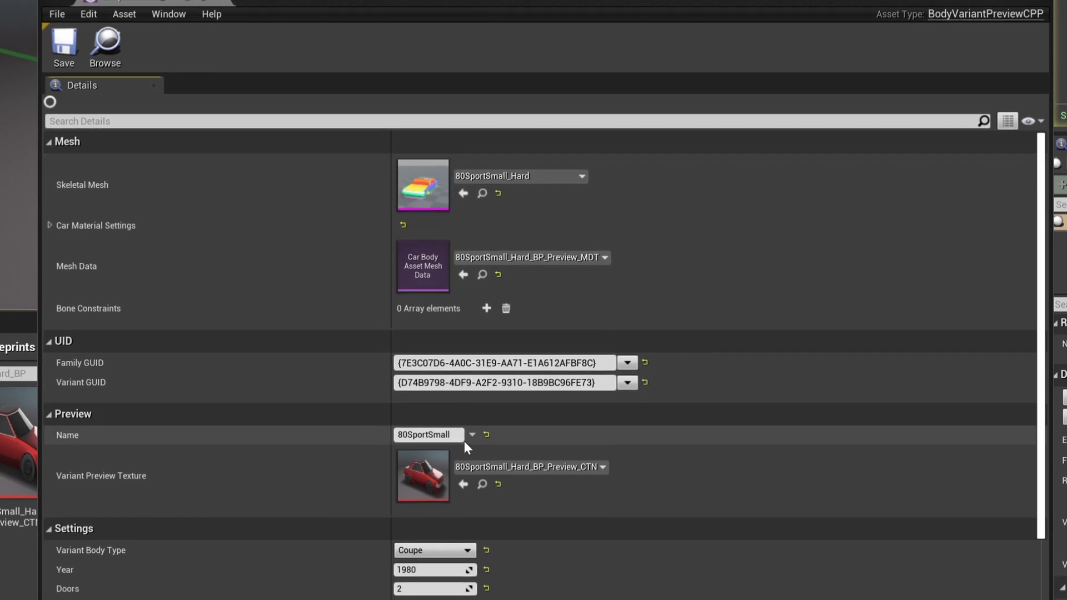
{"action": "scroll", "coordinate": [468, 547], "scroll_direction": "down", "scroll_amount": 2}
{"action": "scroll", "coordinate": [468, 431], "scroll_direction": "down", "scroll_amount": 4}
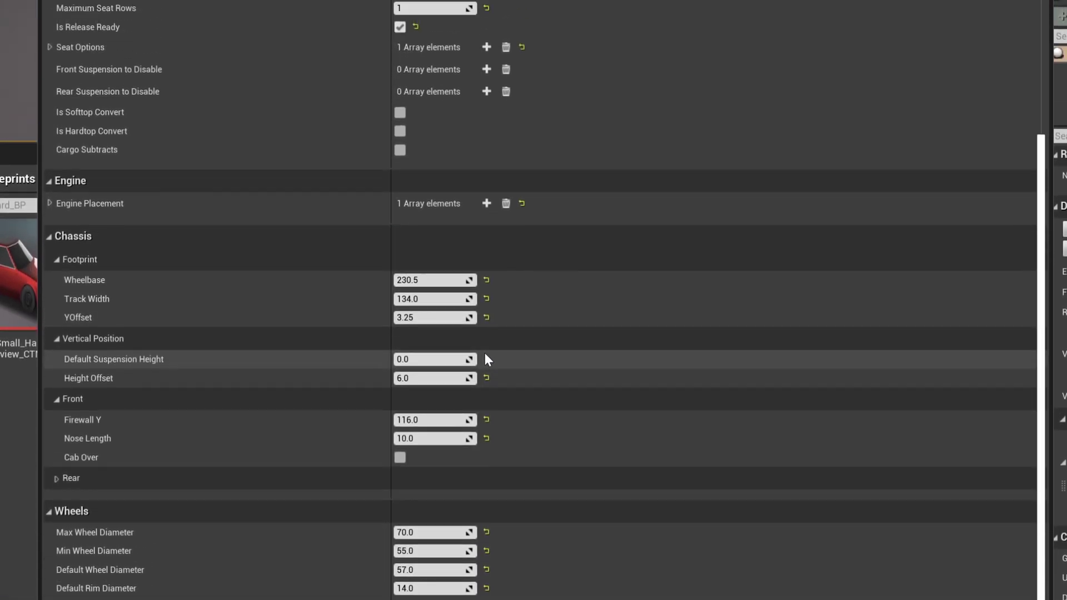
{"action": "scroll", "coordinate": [71, 497], "scroll_direction": "up", "scroll_amount": 5}
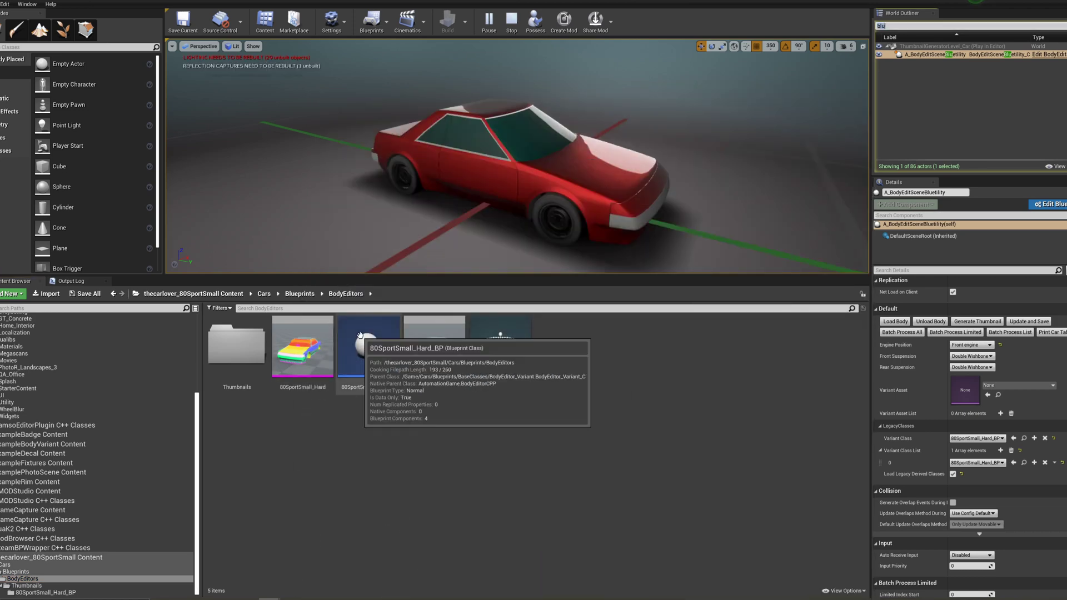
- Open the 80SportSmall_Hard_BP blueprint from BodyEditors in the full blueprint editor and copy the CarBodyMesh component's Bone Constraints
{"action": "double_click", "coordinate": [359, 335]}
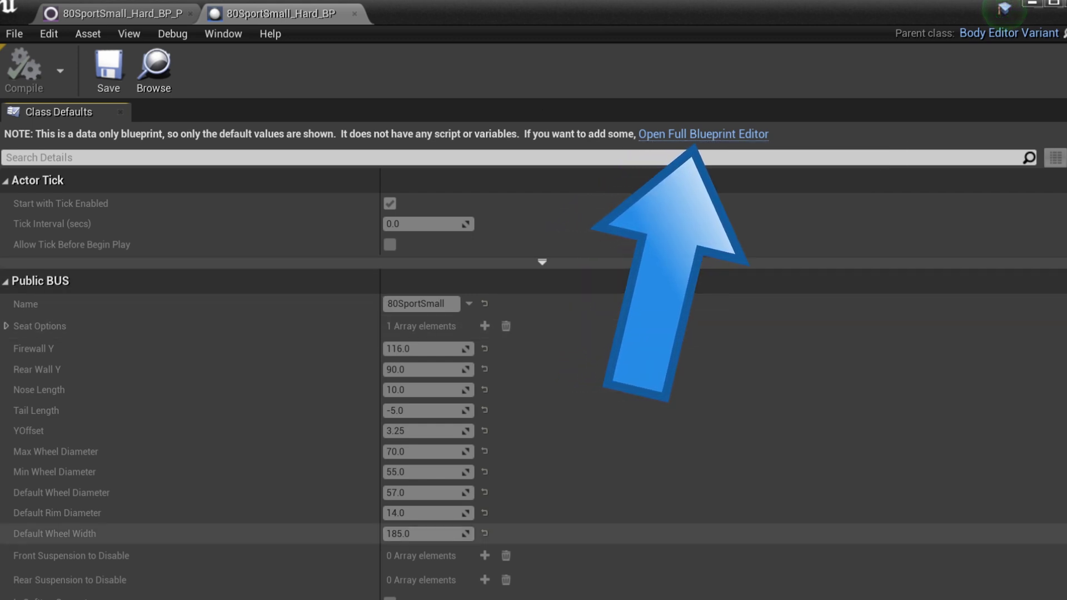
{"action": "left_click", "coordinate": [738, 135]}
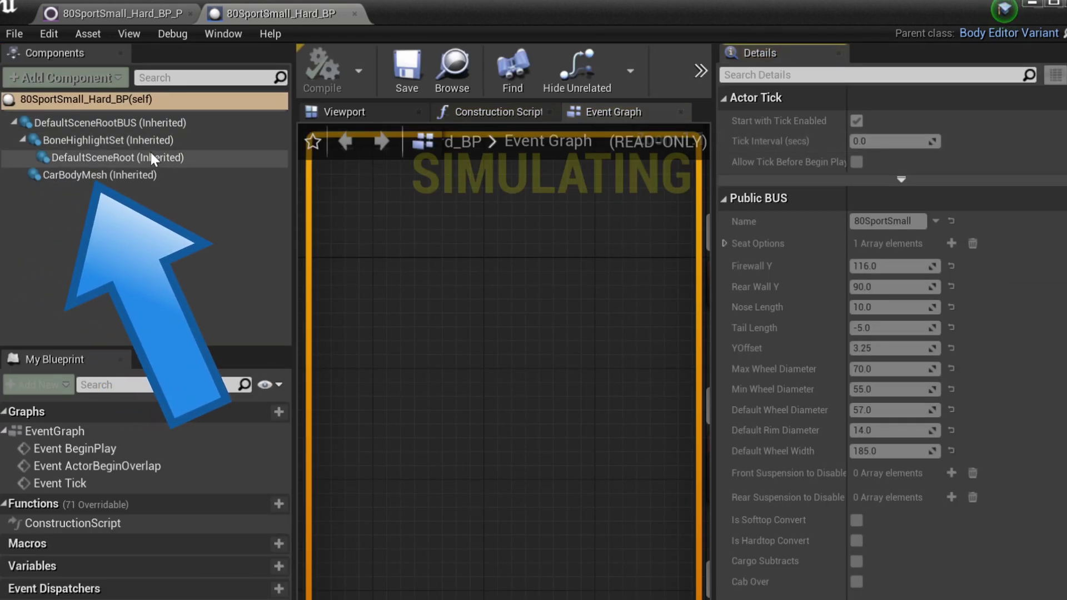
{"action": "left_click", "coordinate": [91, 175]}
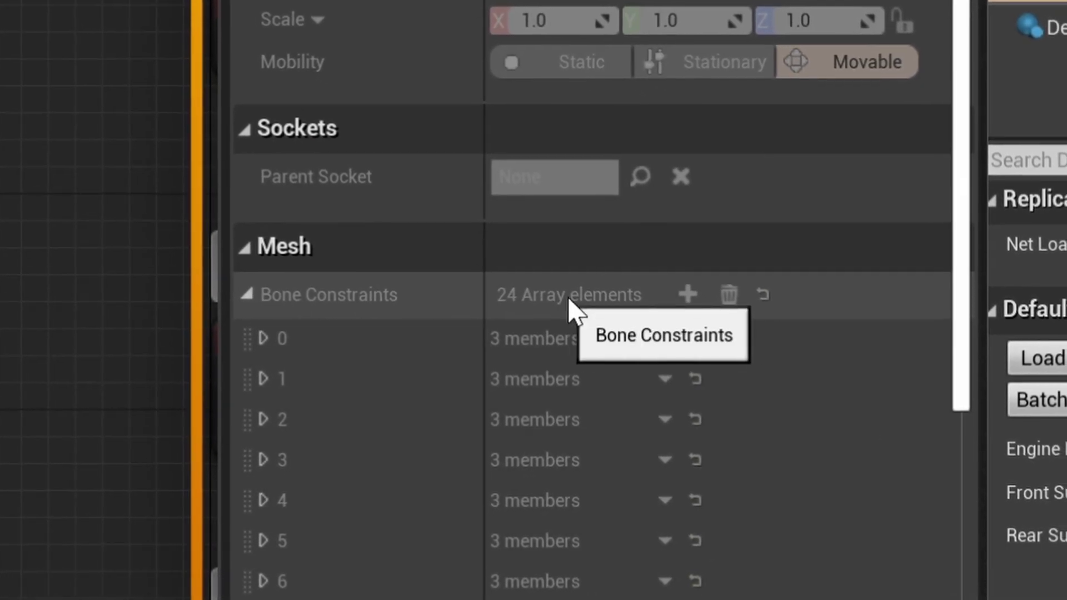
{"action": "right_click", "coordinate": [355, 311]}
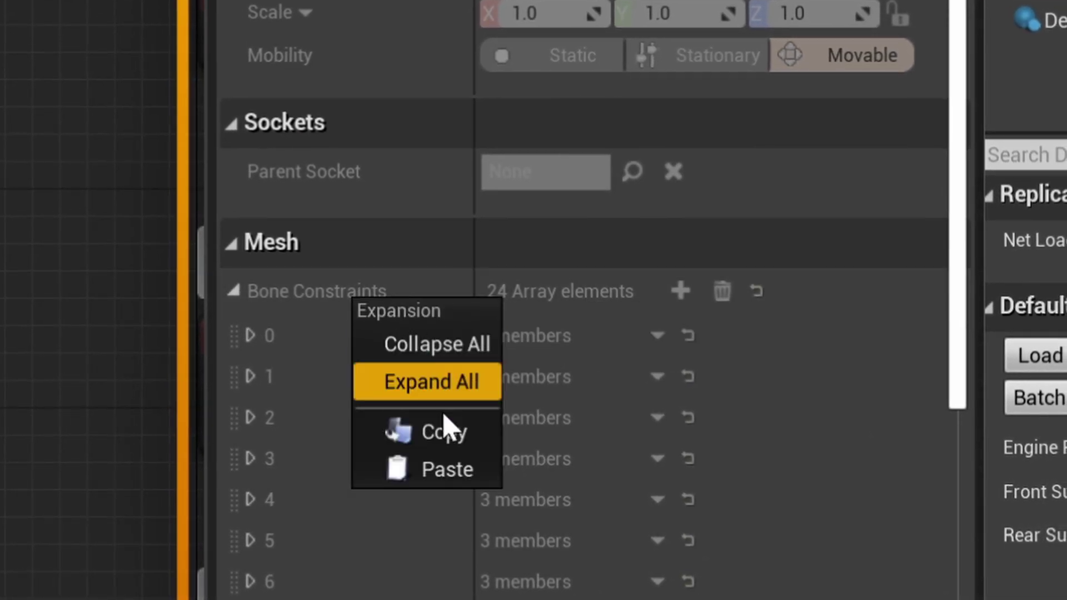
{"action": "left_click", "coordinate": [444, 433]}
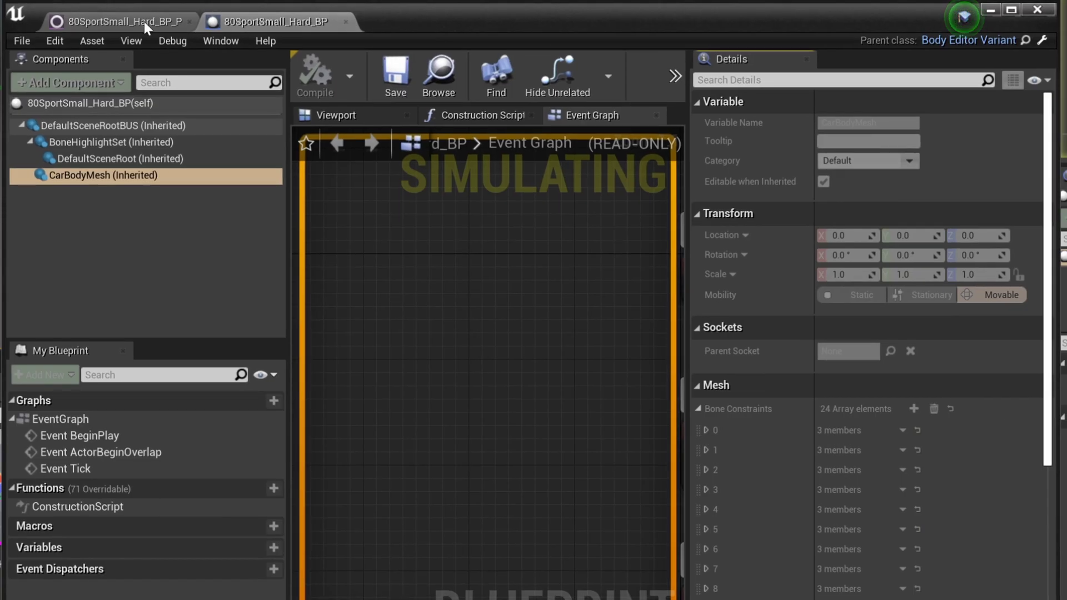
- Paste the copied bone constraints into the Bone Constraints property of the 80SportSmall_Hard_BP_Preview data asset
{"action": "left_click", "coordinate": [144, 21]}
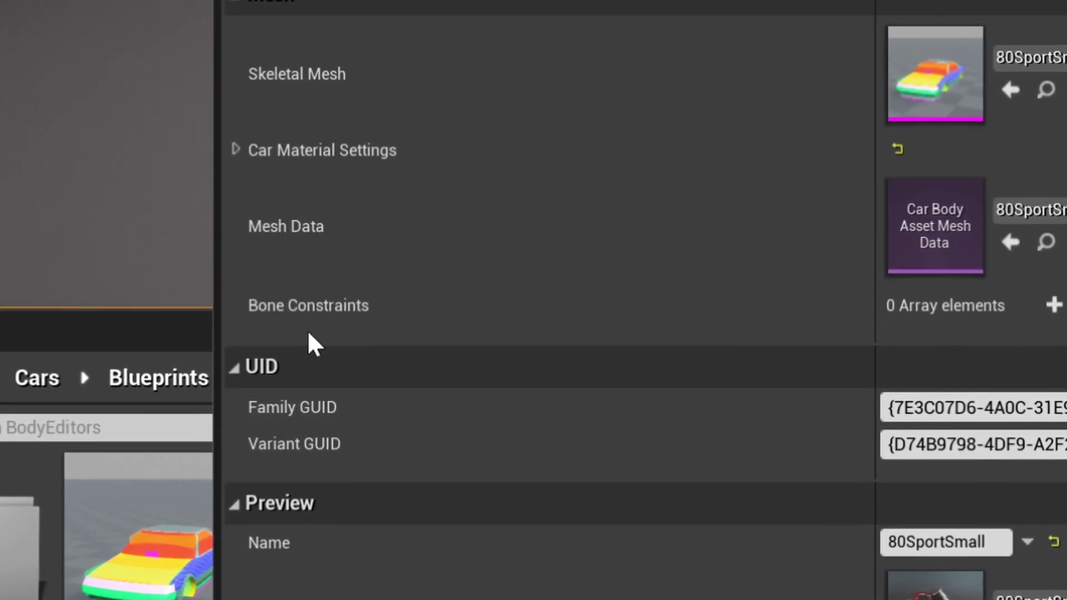
{"action": "right_click", "coordinate": [271, 313]}
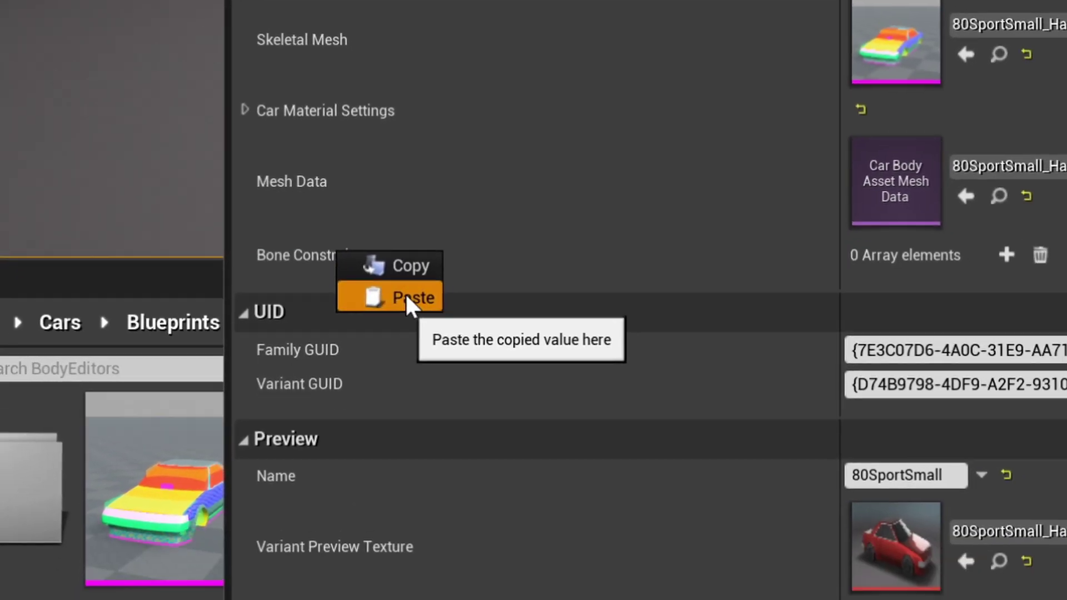
{"action": "left_click", "coordinate": [431, 349]}
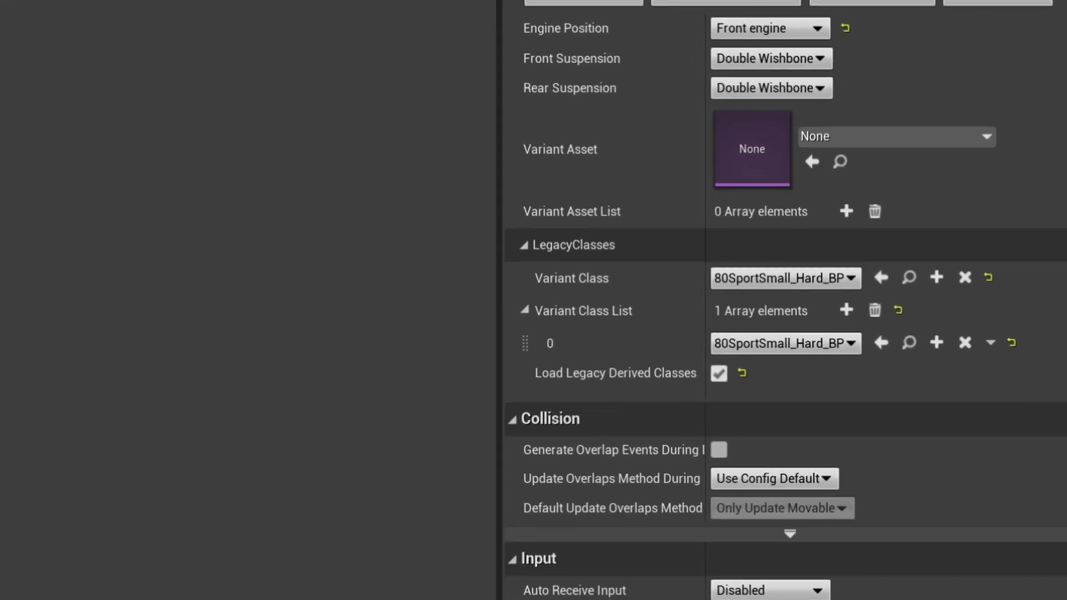
- Disable Load Legacy Derived Classes and assign the 80SportSmall_Hard_BP_Preview data asset as the Variant Asset of the body edit Bluetility
{"action": "left_click", "coordinate": [724, 373]}
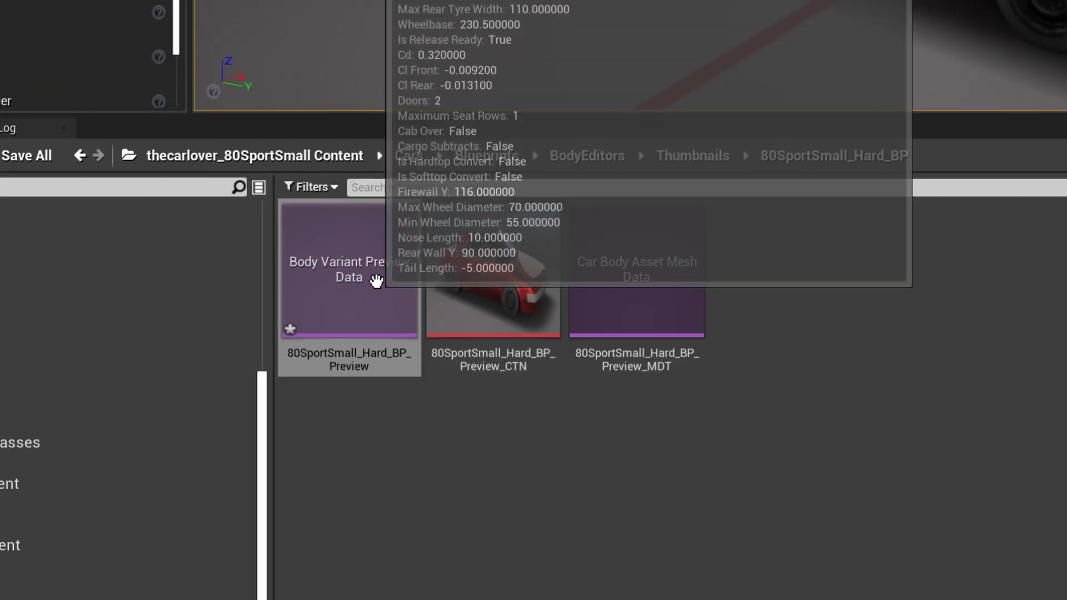
{"action": "left_click", "coordinate": [377, 281]}
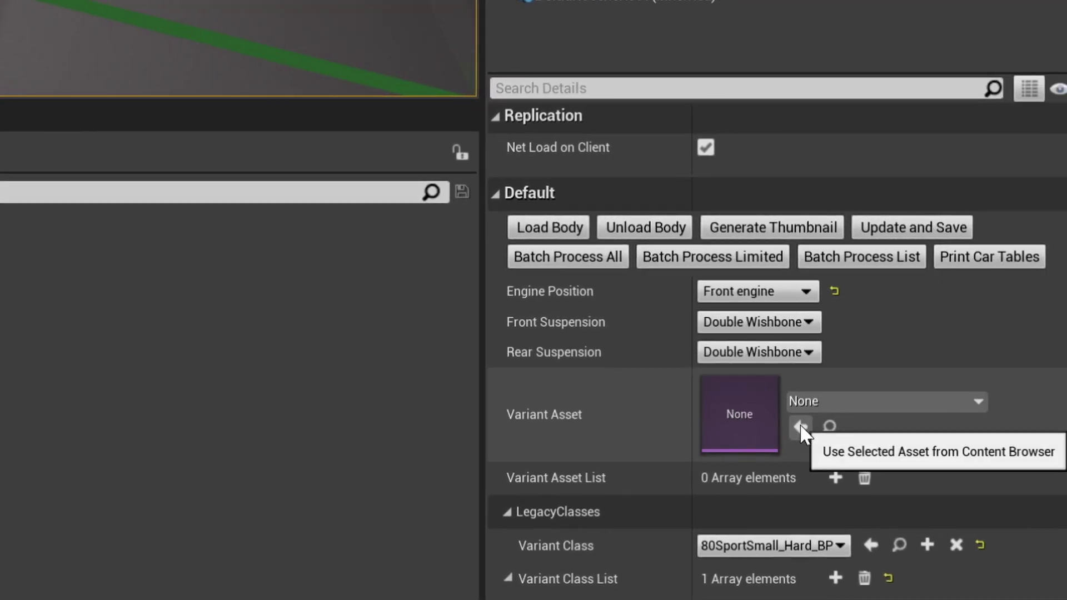
{"action": "left_click", "coordinate": [800, 427]}
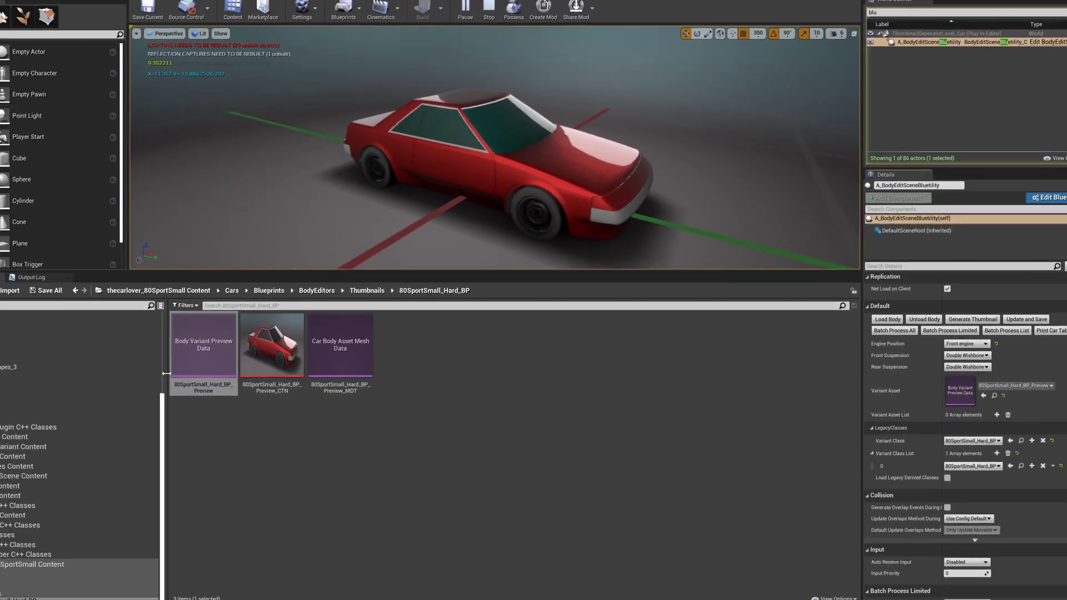
- Review the UID, preview, settings, chassis, wheel and aero values of the 80SportSmall_Hard_BP_Preview asset, and close its editor
{"action": "double_click", "coordinate": [203, 344]}
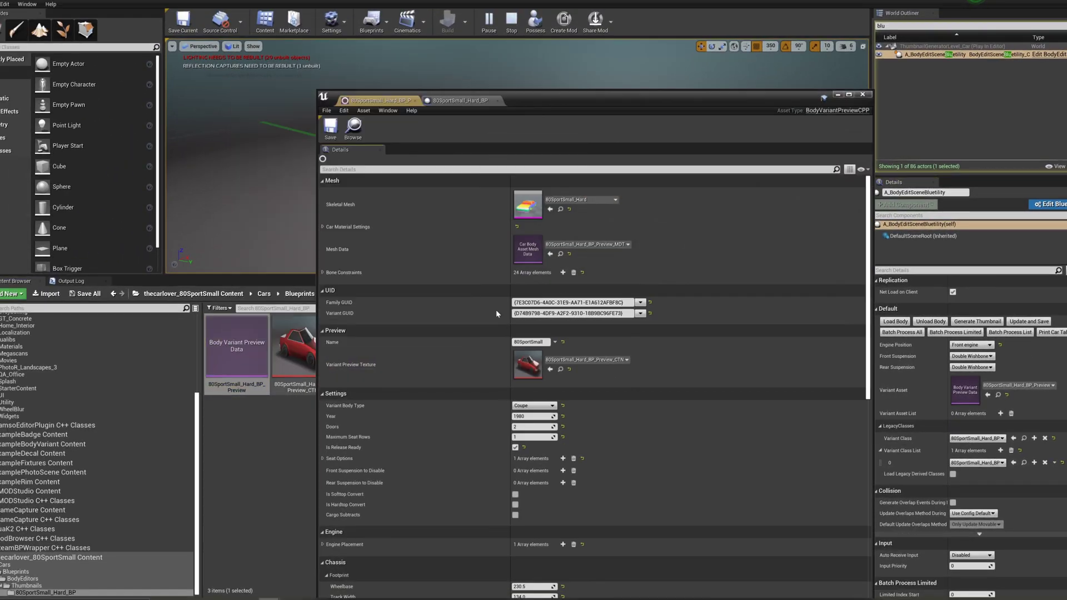
{"action": "scroll", "coordinate": [348, 476], "scroll_direction": "down", "scroll_amount": 15}
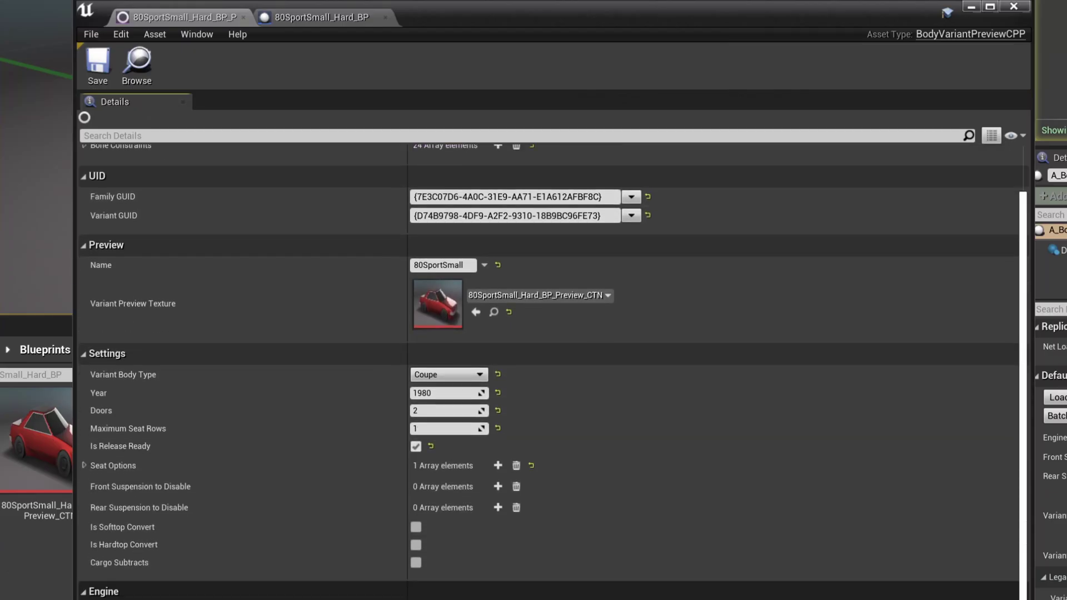
{"action": "scroll", "coordinate": [550, 367], "scroll_direction": "down", "scroll_amount": 5}
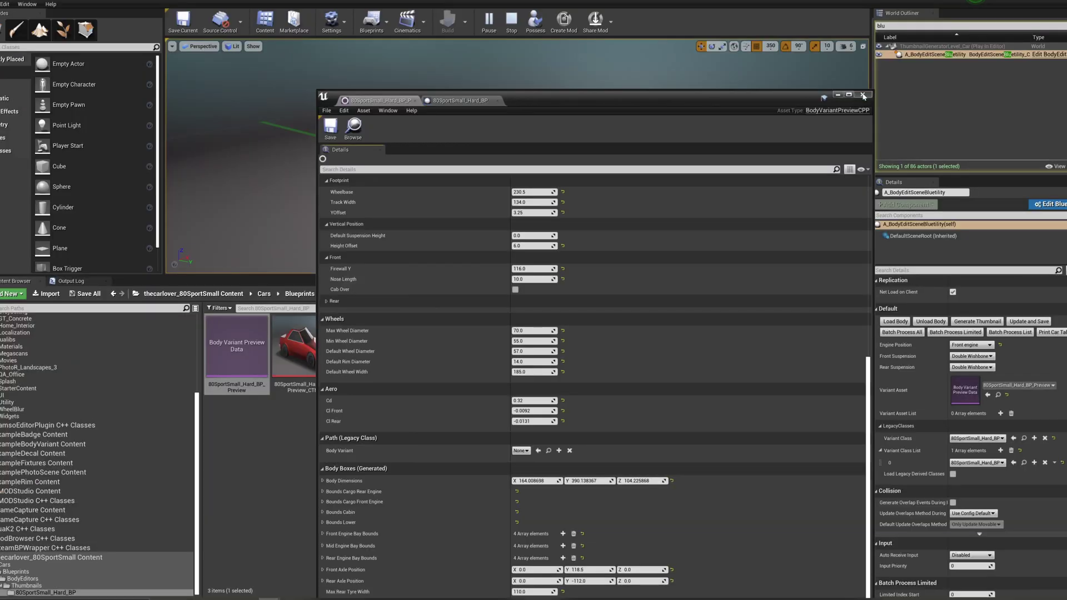
{"action": "left_click", "coordinate": [862, 95]}
- Package the thecarlover_80SportSmall mod with Share Mod
{"action": "left_click", "coordinate": [595, 21]}
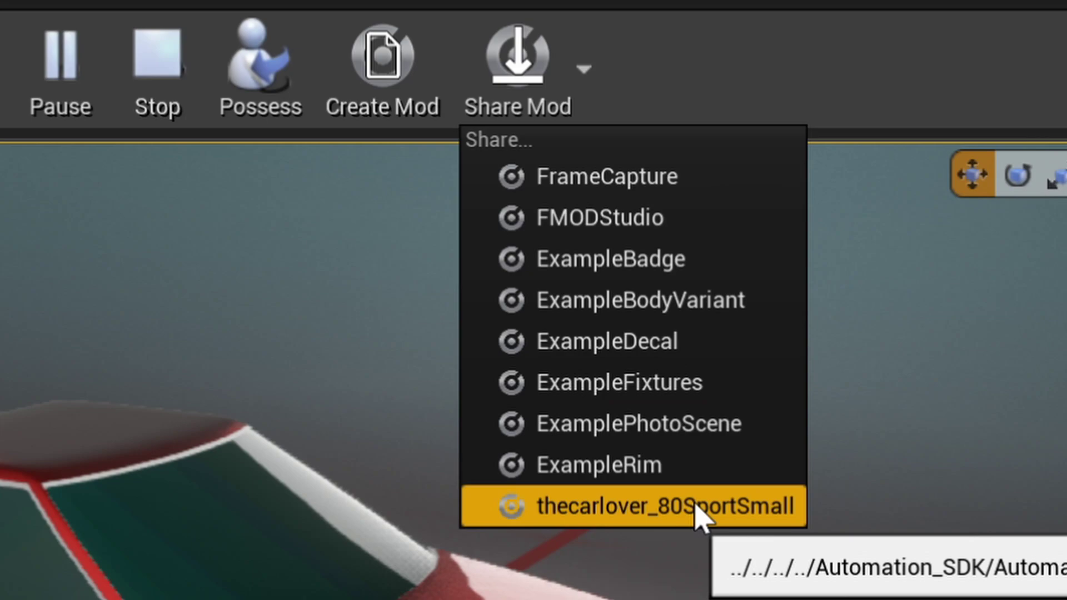
{"action": "left_click", "coordinate": [699, 507]}
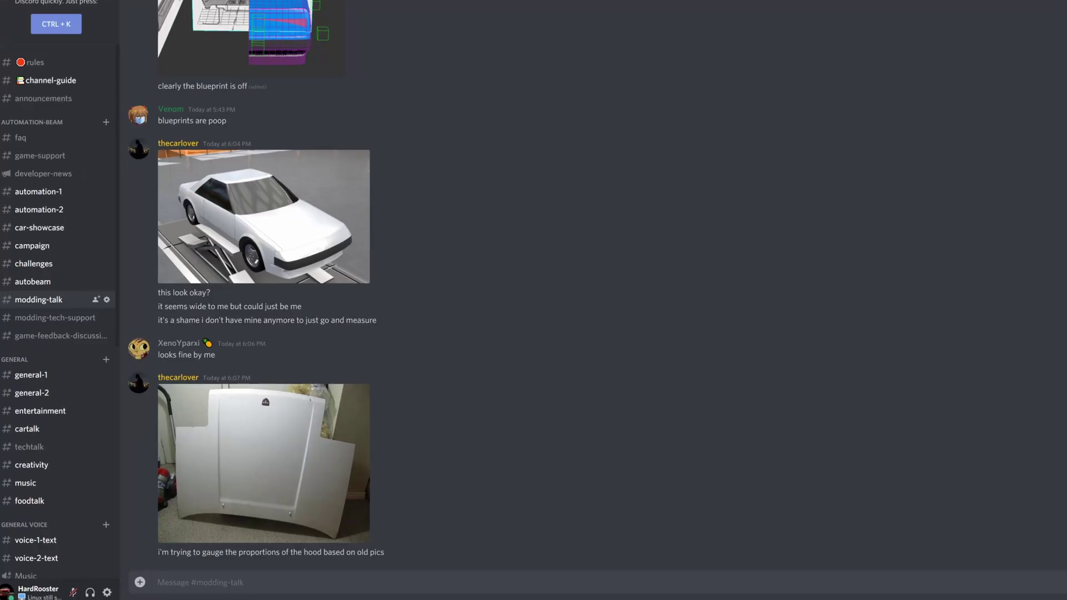
- Switch to Discord and write "Halp me I need halp!!!" in the modding-talk channel
{"action": "type", "text": "Halp me I need halp"}
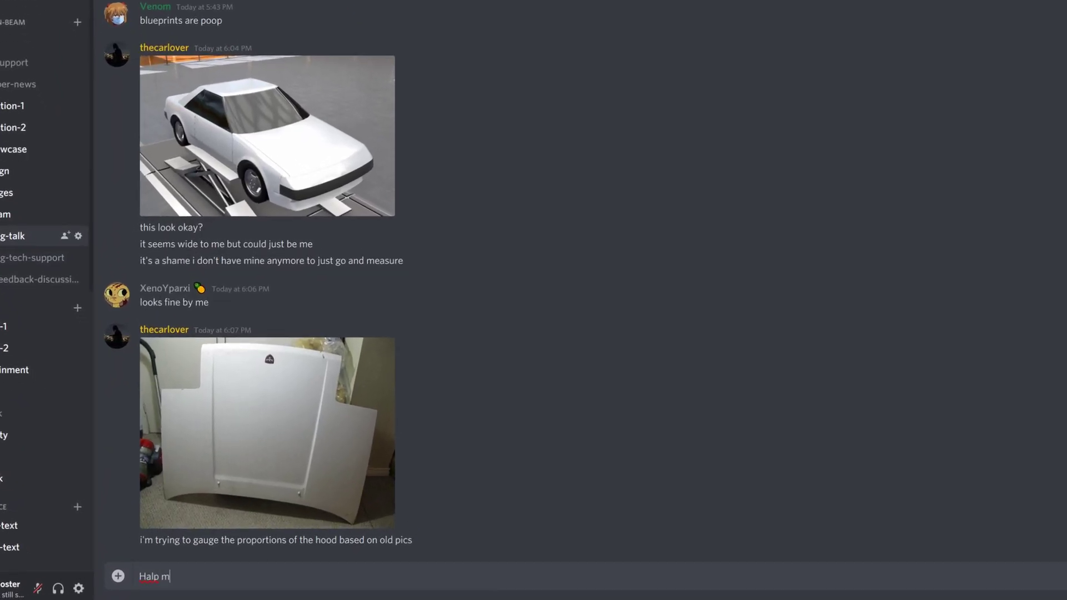
{"action": "type", "text": "!!!"}
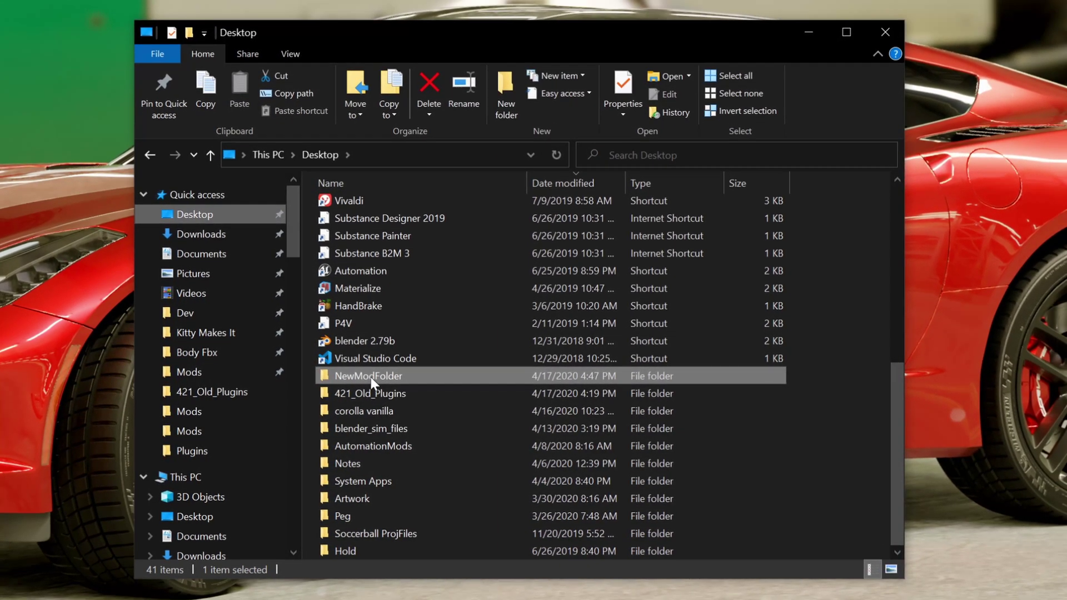
- In File Explorer, open the desktop's NewModFolder/WindowsNoEditor/AutomationGame/Mods folder and copy the RH_TEST folder
{"action": "double_click", "coordinate": [371, 376]}
{"action": "double_click", "coordinate": [359, 208]}
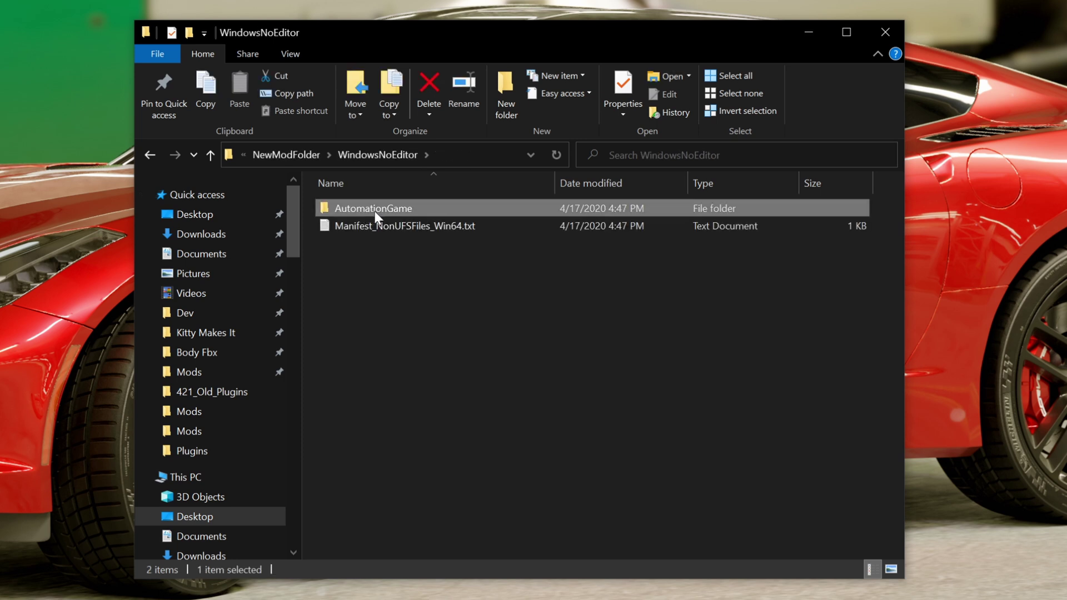
{"action": "double_click", "coordinate": [374, 210]}
{"action": "double_click", "coordinate": [345, 209]}
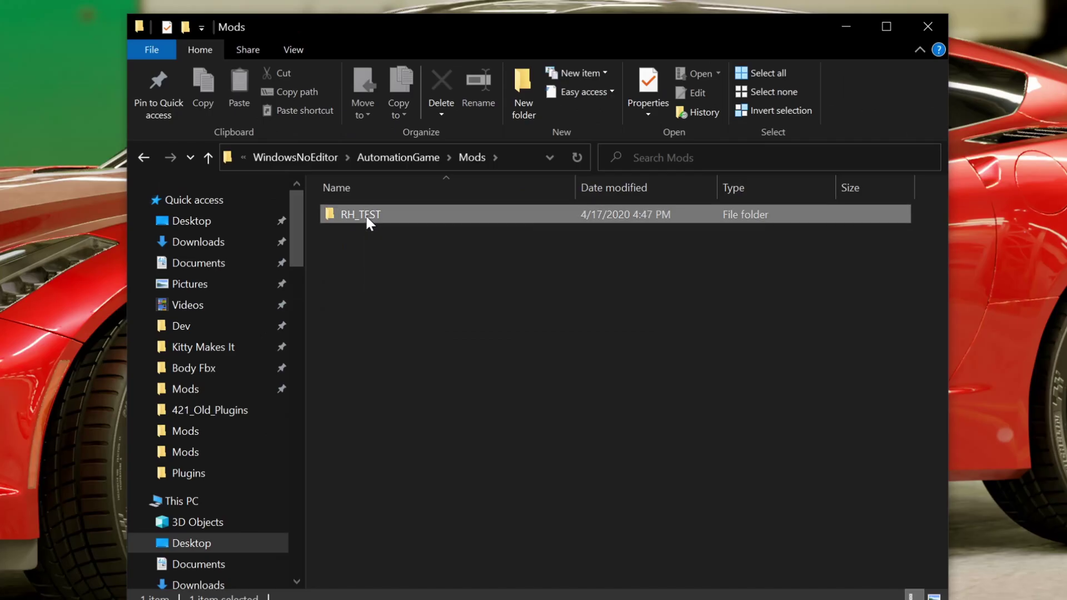
{"action": "right_click", "coordinate": [400, 298]}
{"action": "left_click", "coordinate": [228, 537]}
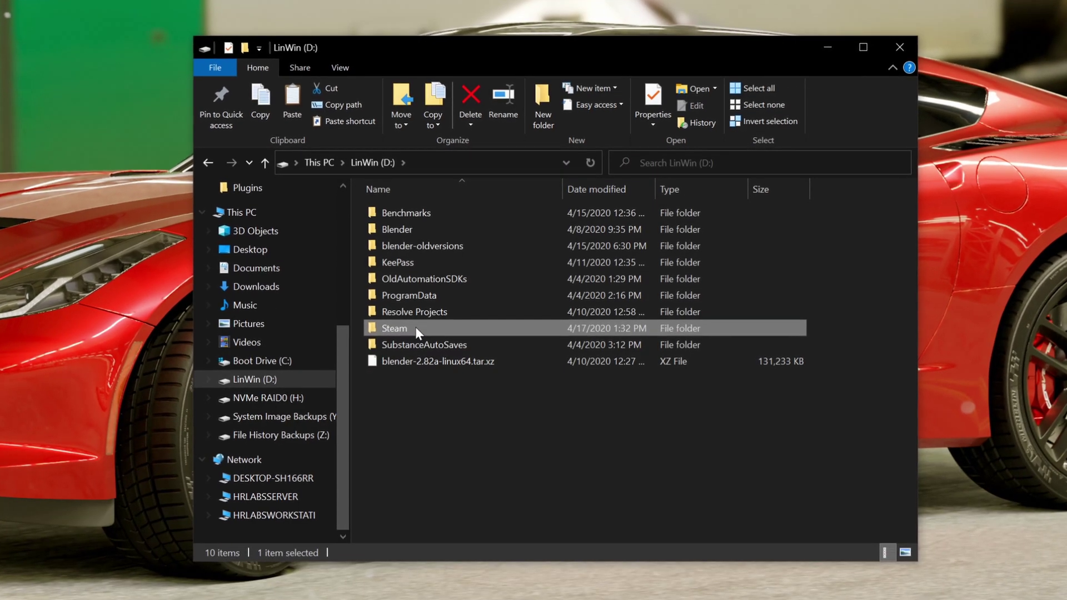
- Open the game's mod folder at D:/Steam/steamapps/common/Automation/UE424/AutomationGame/Mods
{"action": "mouse_move", "coordinate": [402, 323]}
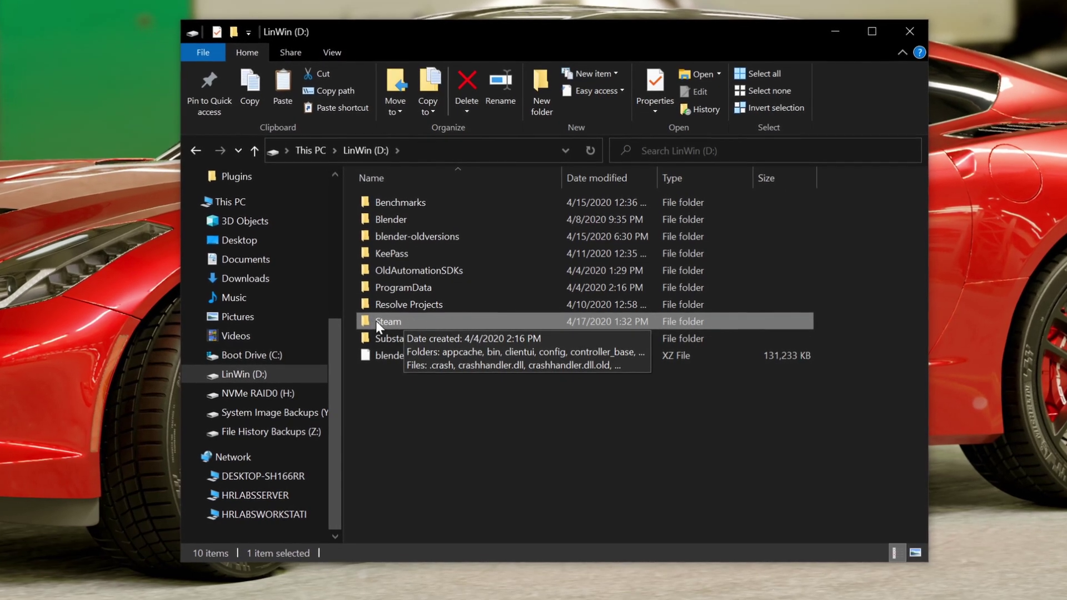
{"action": "double_click", "coordinate": [377, 322]}
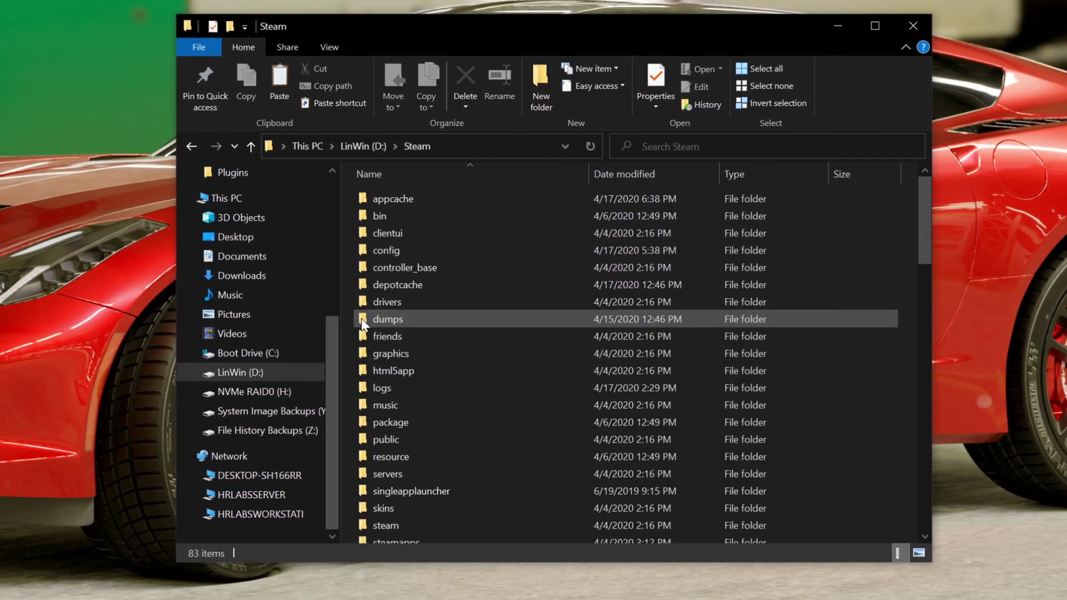
{"action": "scroll", "coordinate": [387, 500], "scroll_direction": "down", "scroll_amount": 2}
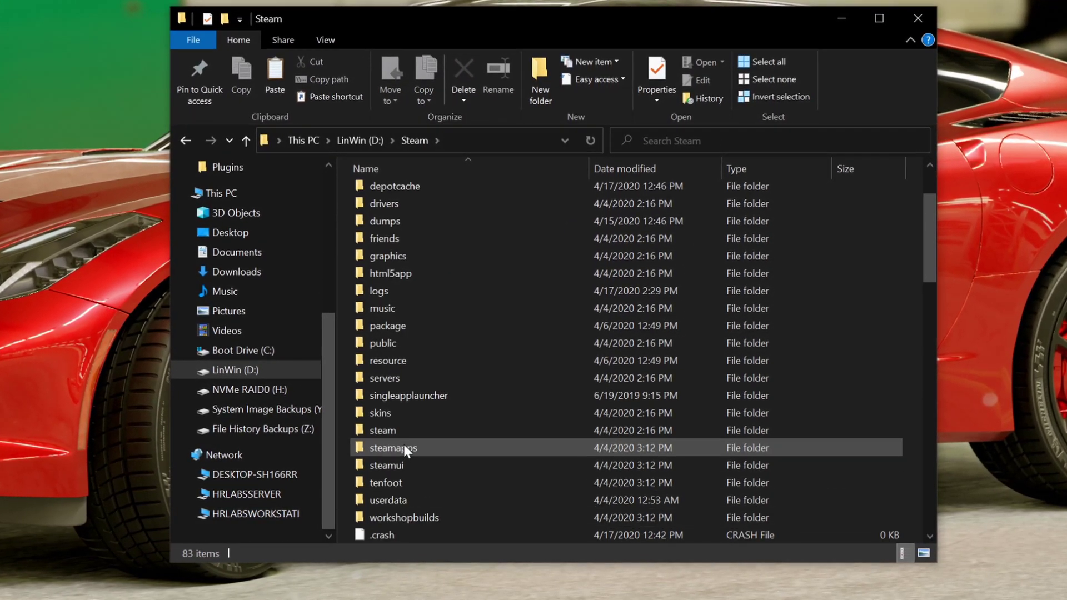
{"action": "double_click", "coordinate": [404, 444]}
{"action": "double_click", "coordinate": [398, 192]}
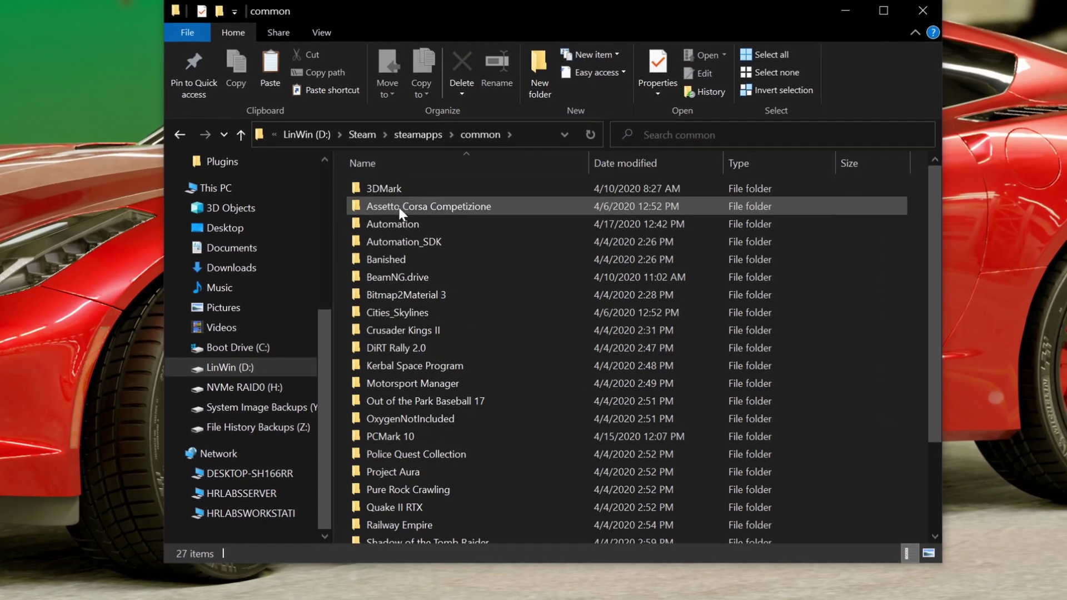
{"action": "left_click", "coordinate": [399, 225]}
{"action": "double_click", "coordinate": [396, 221]}
{"action": "double_click", "coordinate": [382, 290]}
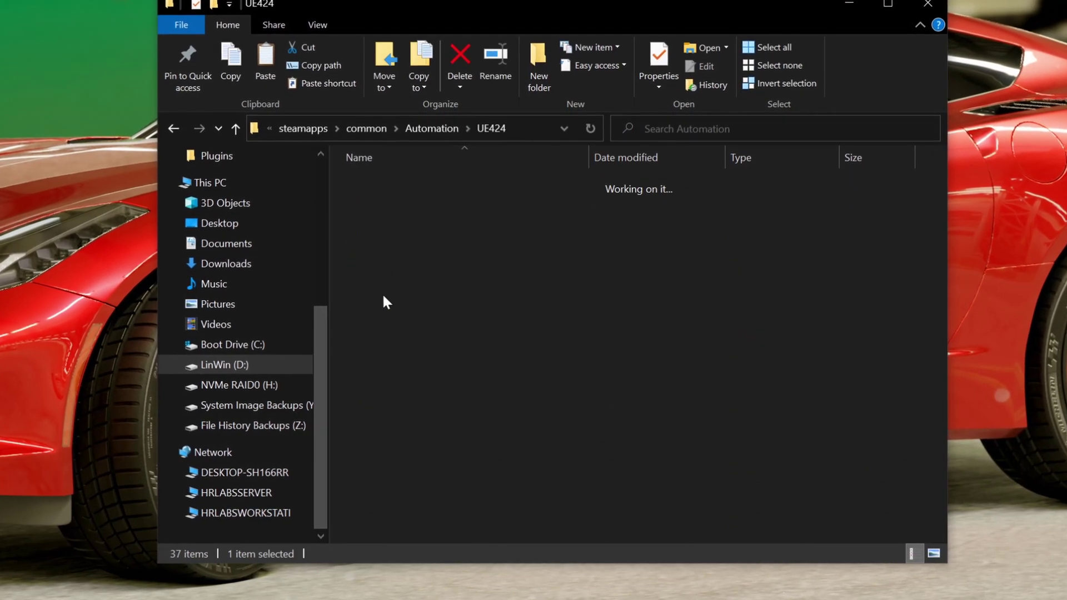
{"action": "double_click", "coordinate": [397, 182]}
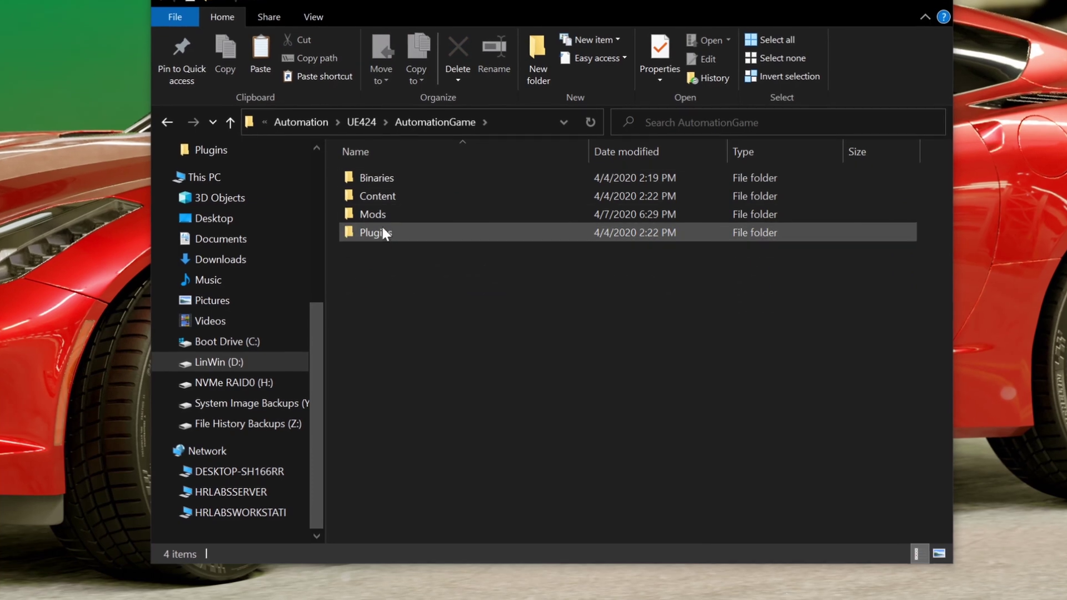
{"action": "double_click", "coordinate": [378, 215]}
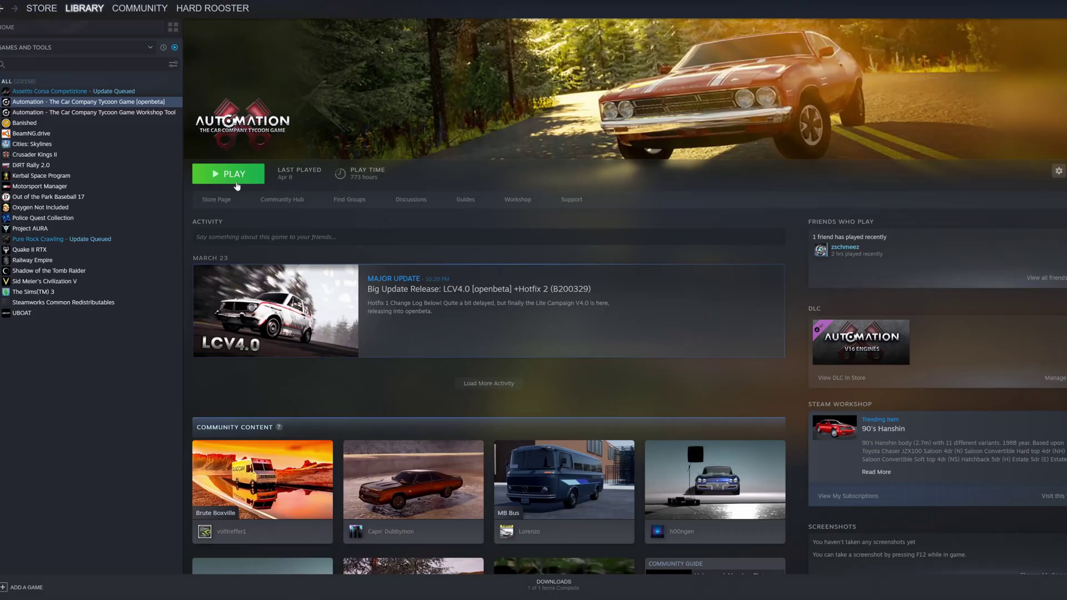
- Launch Automation from Steam and choose the '07 2.6m mod body for the car model
{"action": "left_click", "coordinate": [231, 172]}
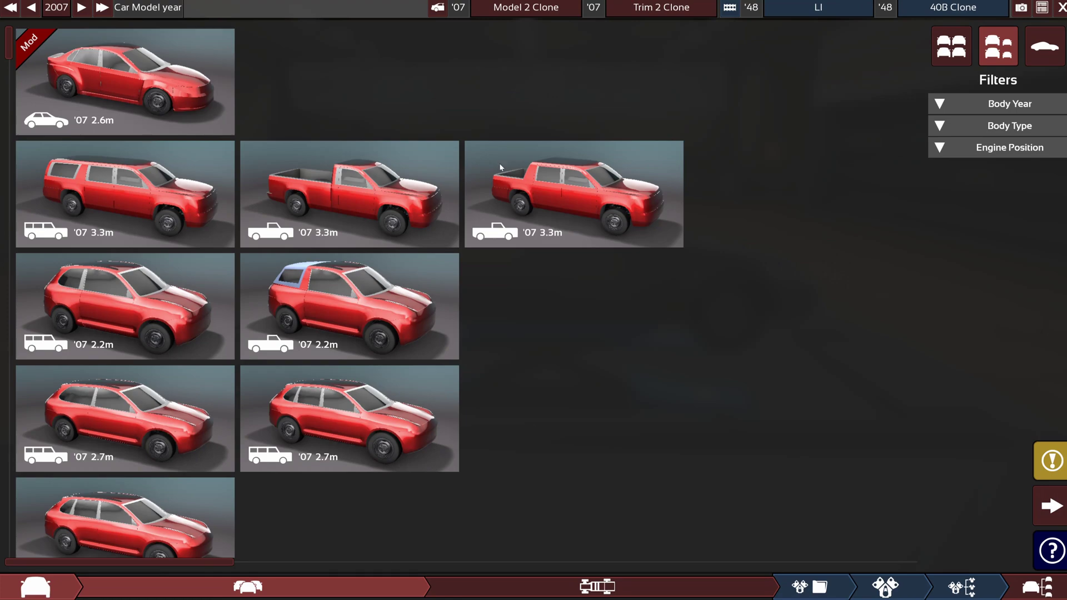
{"action": "left_click", "coordinate": [123, 84]}
{"action": "left_click", "coordinate": [1050, 506]}
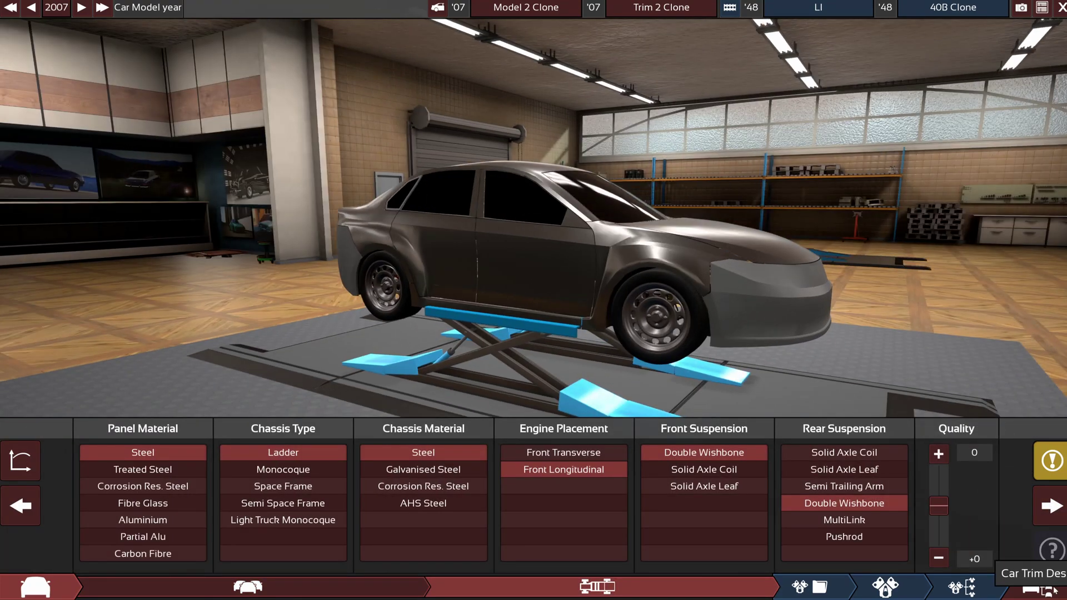
- In the car trim design, place the modded winch from the Tow Bars category on the front bumper and confirm it
{"action": "left_click", "coordinate": [1037, 590]}
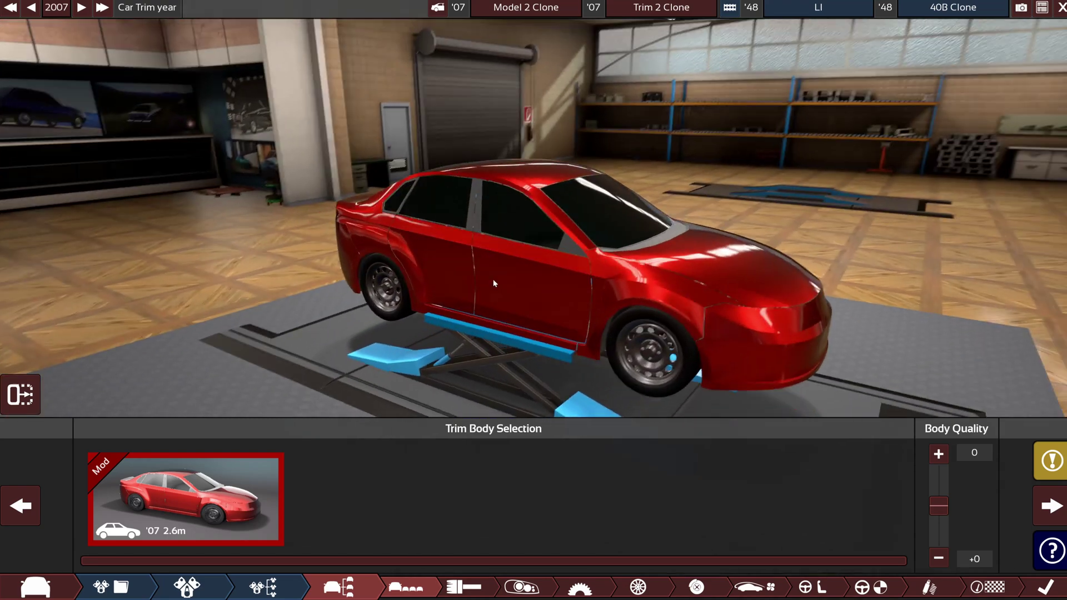
{"action": "left_click", "coordinate": [406, 587]}
{"action": "left_click", "coordinate": [246, 553]}
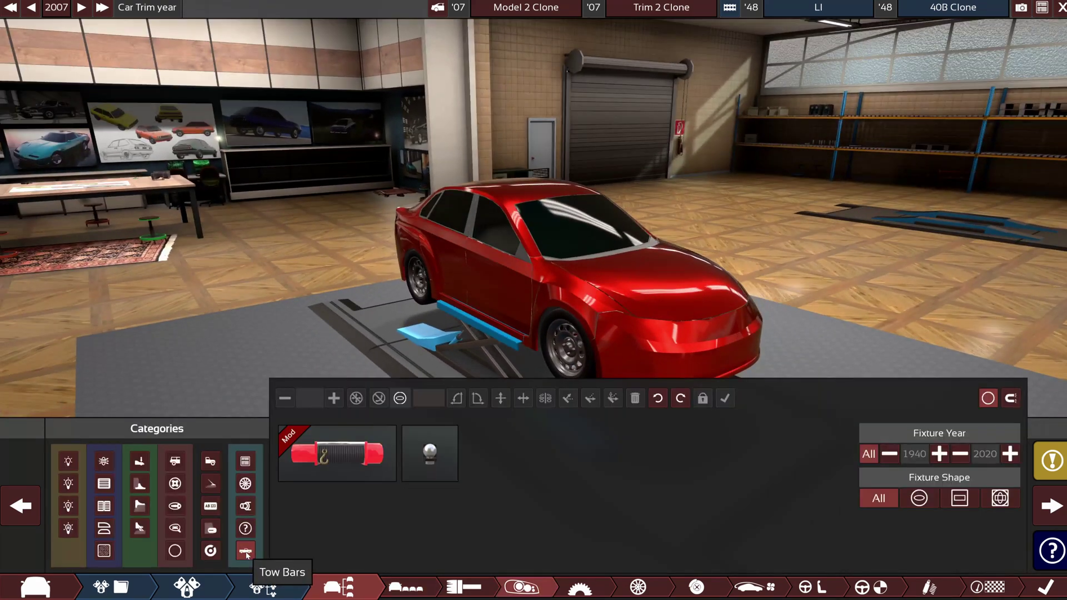
{"action": "left_click", "coordinate": [337, 453]}
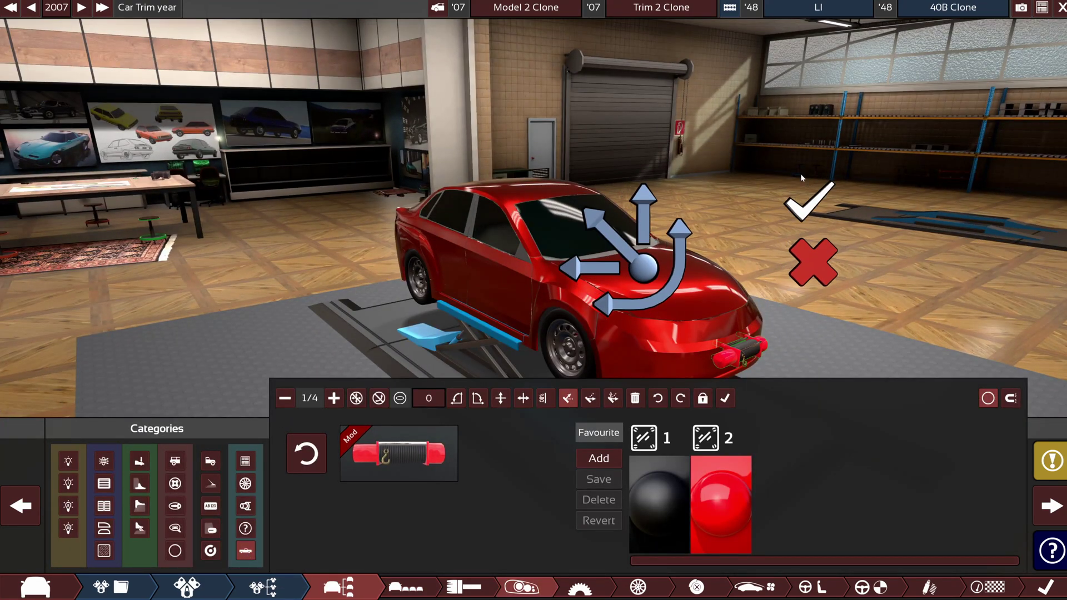
{"action": "left_click", "coordinate": [806, 199]}
{"action": "left_click", "coordinate": [245, 483]}
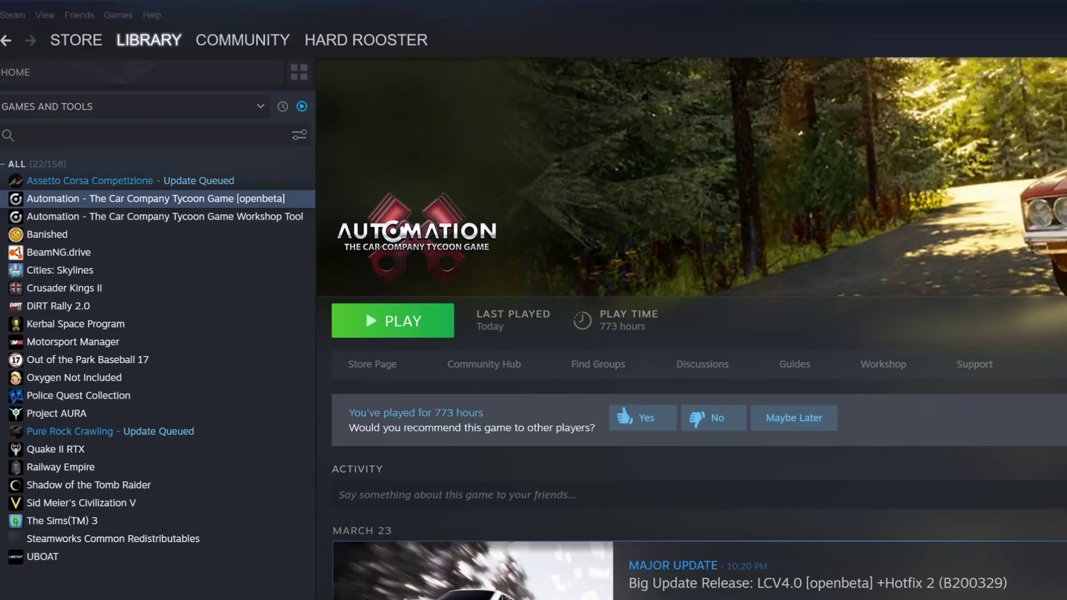
- Launch the Automation Workshop Tool from Steam and select the existing 67 Series mod pack and placeBLOWERS! workshop items
{"action": "left_click", "coordinate": [218, 217]}
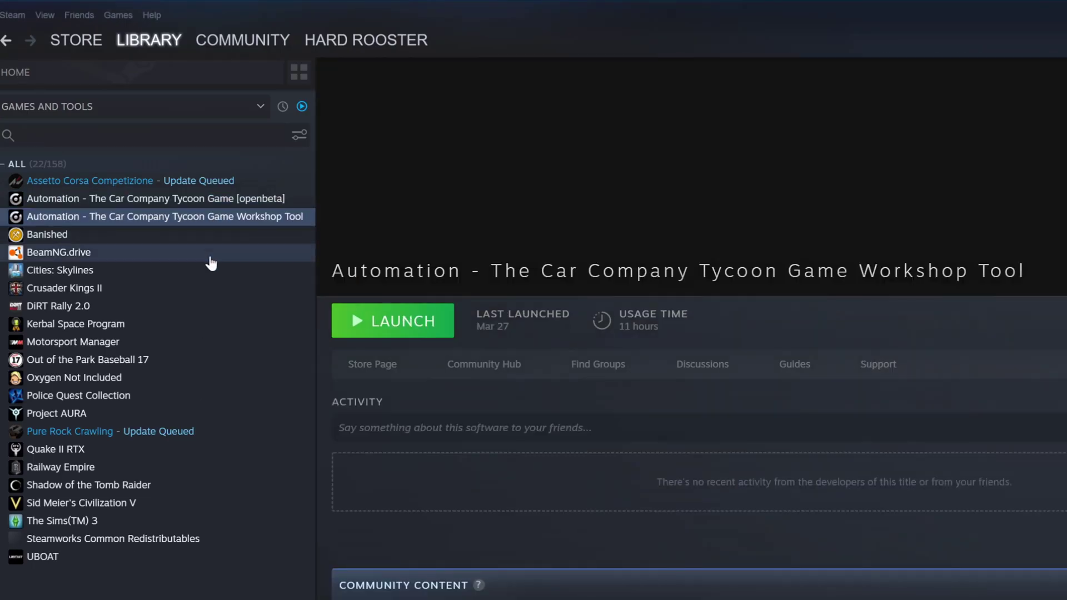
{"action": "left_click", "coordinate": [419, 325]}
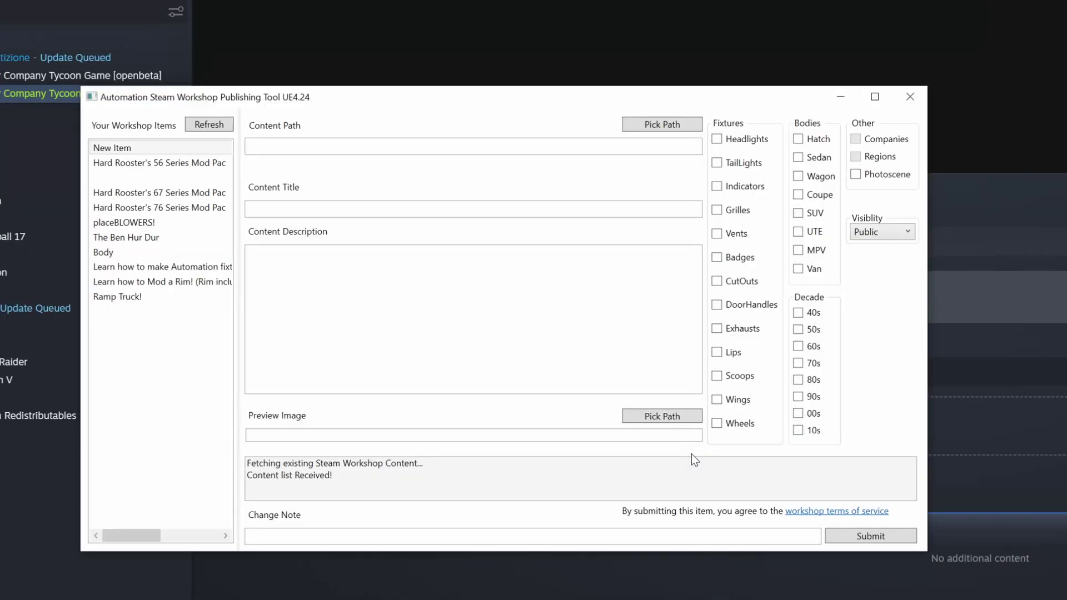
{"action": "left_click", "coordinate": [178, 192]}
{"action": "left_click", "coordinate": [166, 222]}
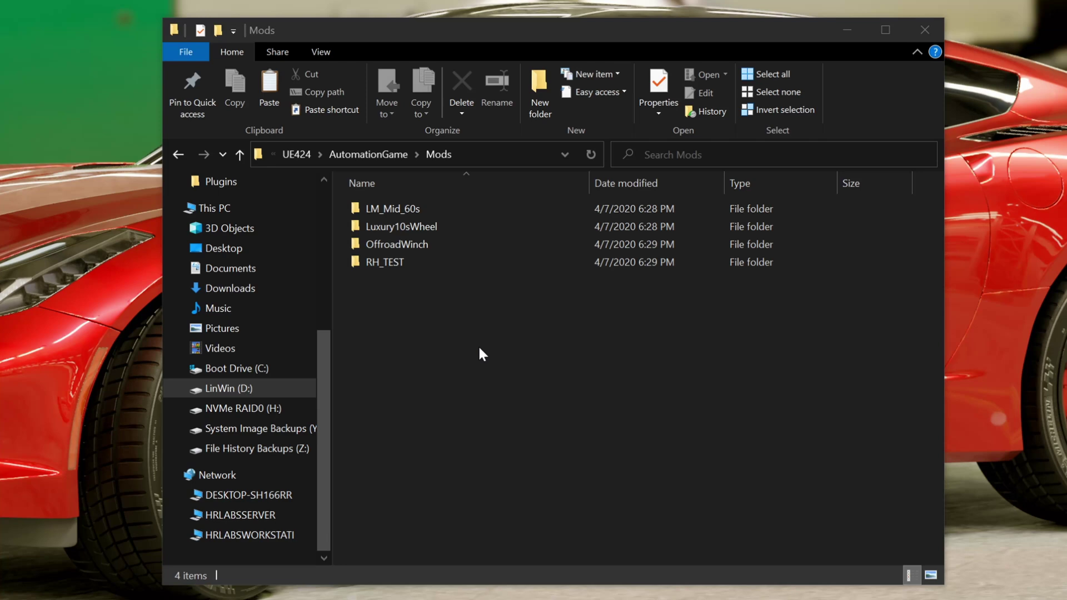
- Remove all four mod folders from the game's UE424/AutomationGame/Mods folder and start Automation from Steam
{"action": "left_click_drag", "start_coordinate": [478, 347], "coordinate": [351, 201]}
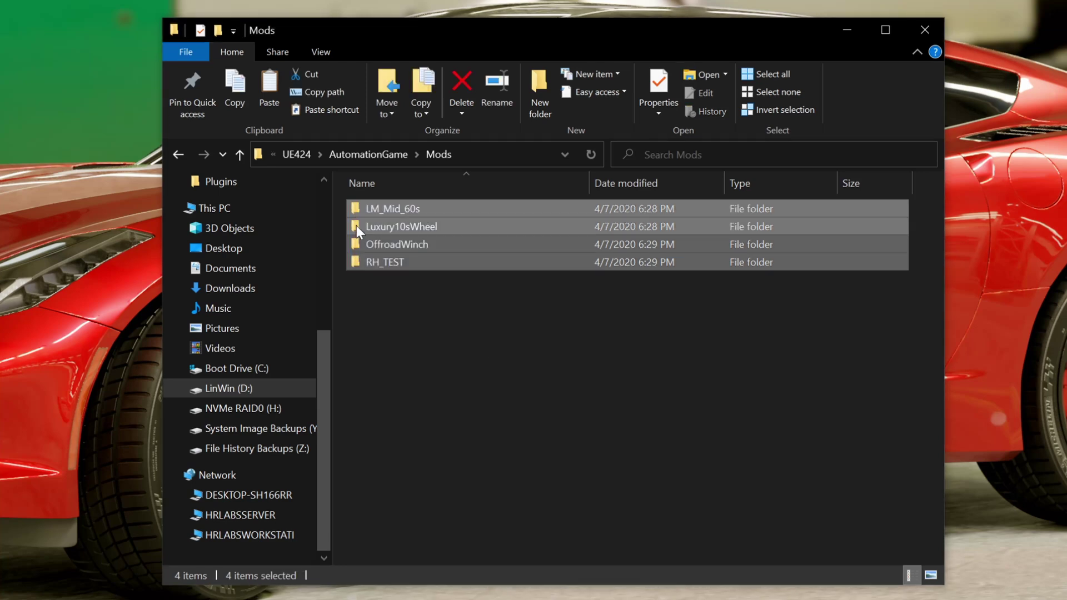
{"action": "right_click", "coordinate": [355, 225]}
{"action": "left_click", "coordinate": [205, 513]}
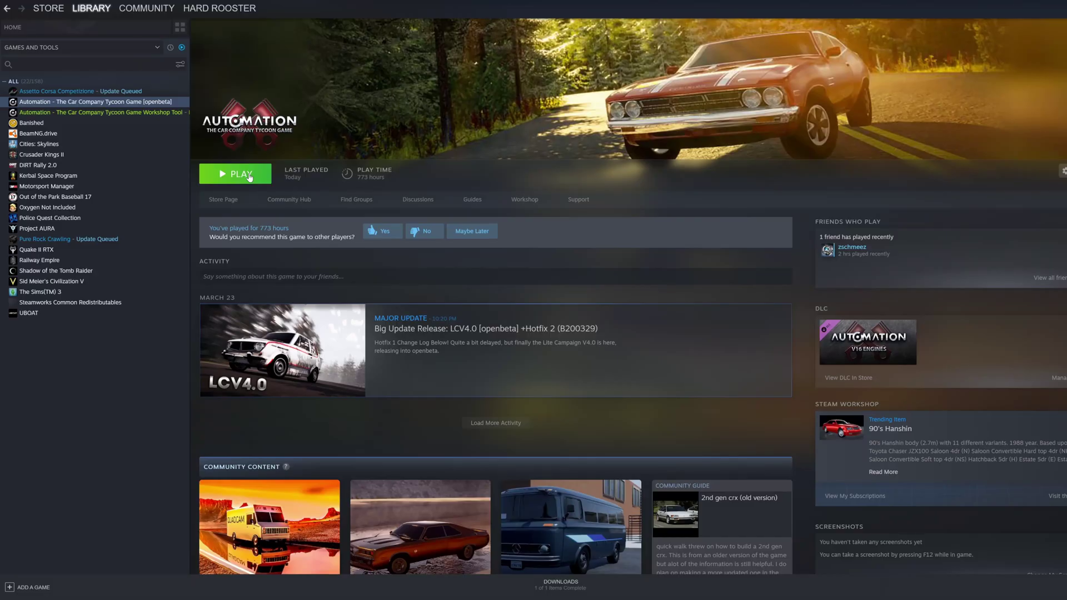
{"action": "left_click", "coordinate": [250, 178]}
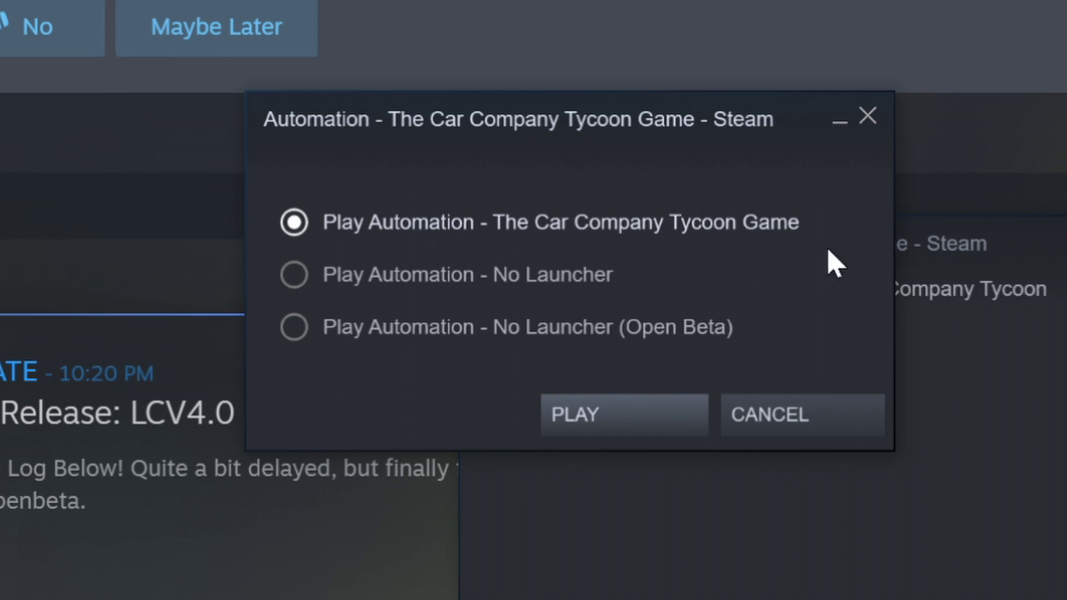
- Read through the YouTube comment replies and begin the message "Halp me I need" in Discord
{"action": "scroll", "coordinate": [533, 300], "scroll_direction": "down", "scroll_amount": 20}
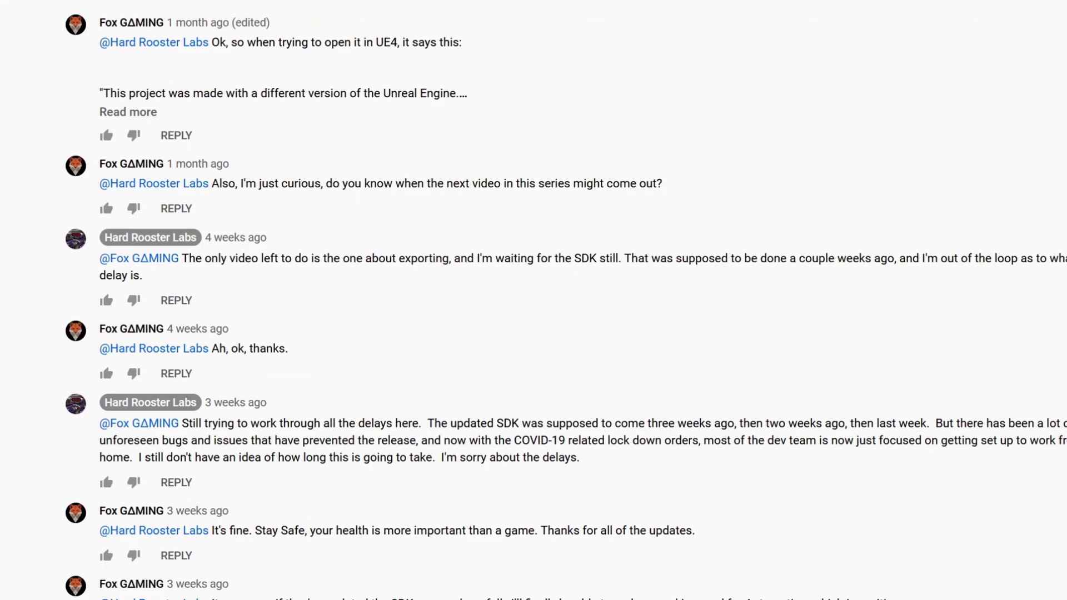
{"action": "type", "text": "Halp me I need"}
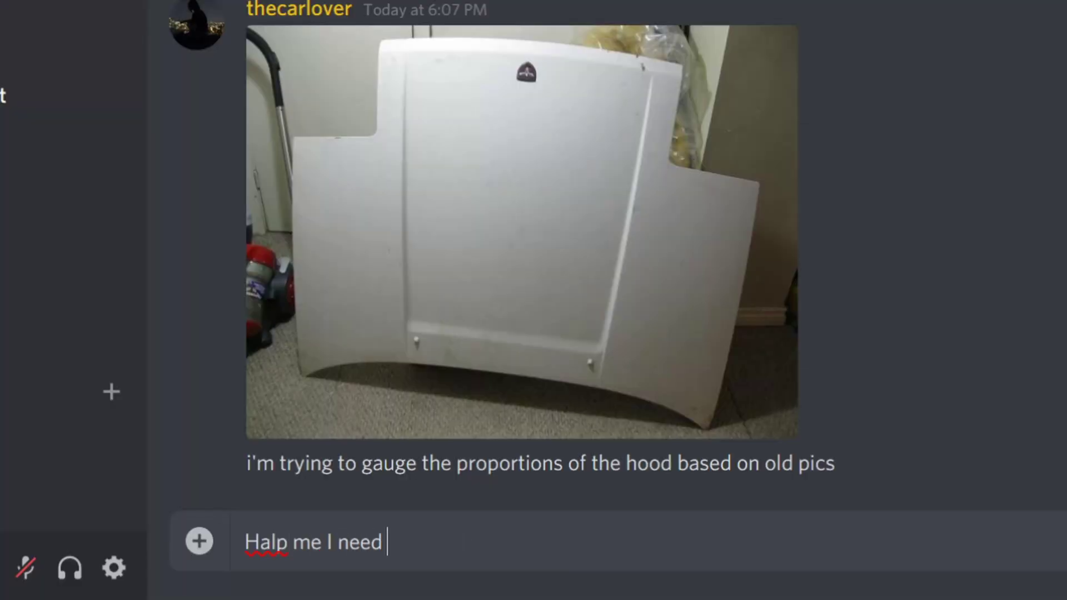